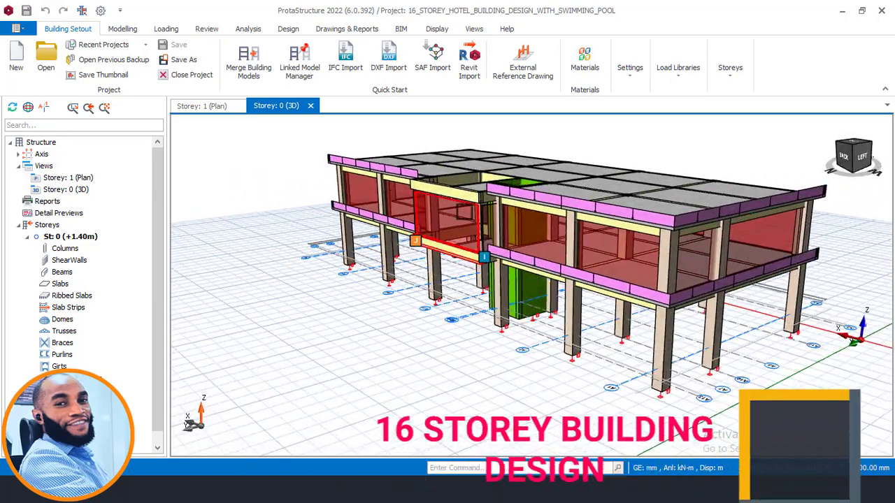
Switch to the 16-storey building drawing in AutoCAD and examine the rooftop swimming pool in the building section.
middle_click_drag(509, 266, 490, 260)
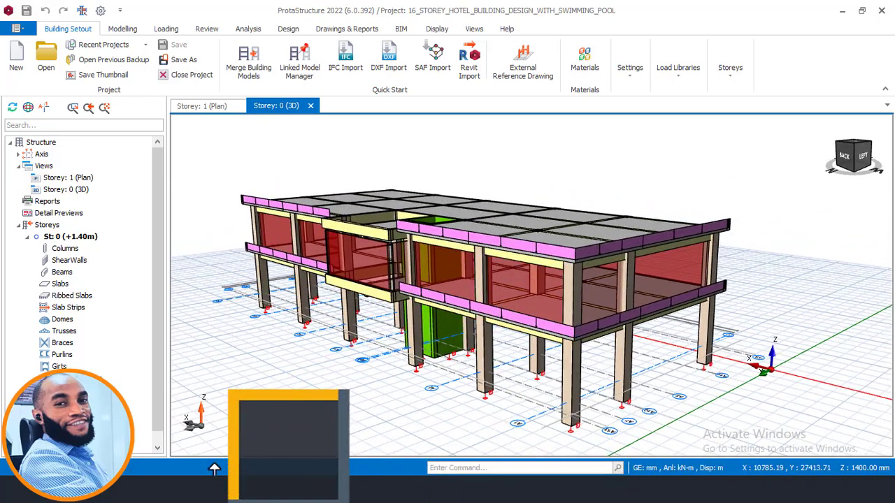
mouse_move(216, 489)
left_click(216, 441)
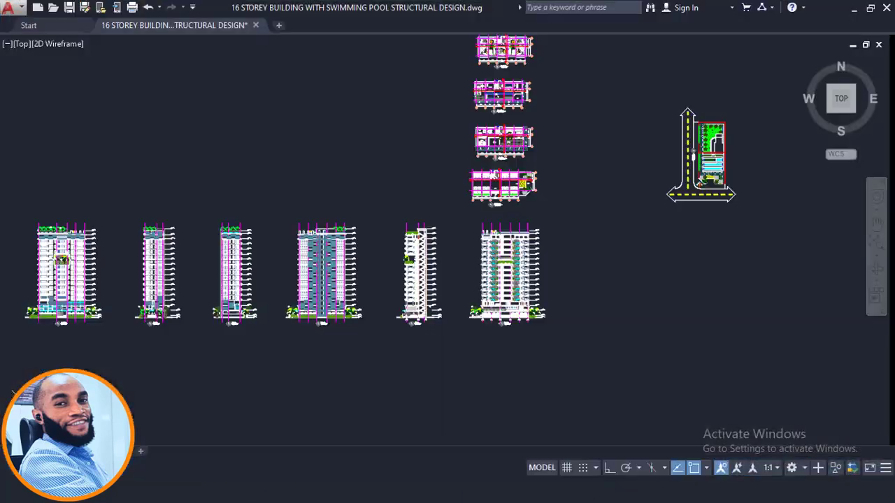
scroll(517, 302, "up", 4)
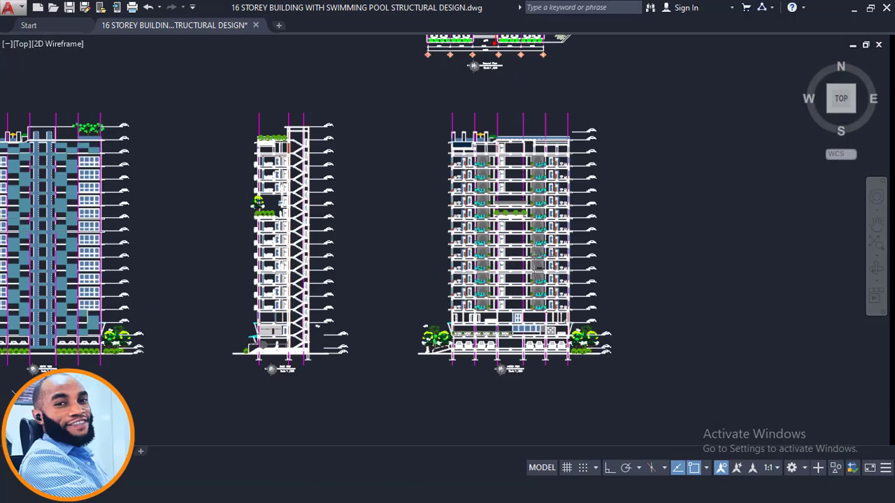
scroll(660, 269, "up", 3)
scroll(414, 275, "down", 2)
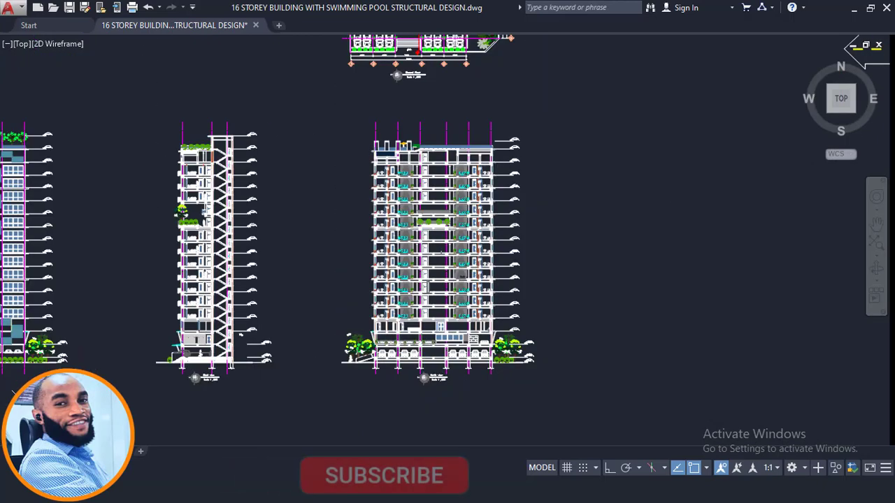
scroll(425, 120, "up", 2)
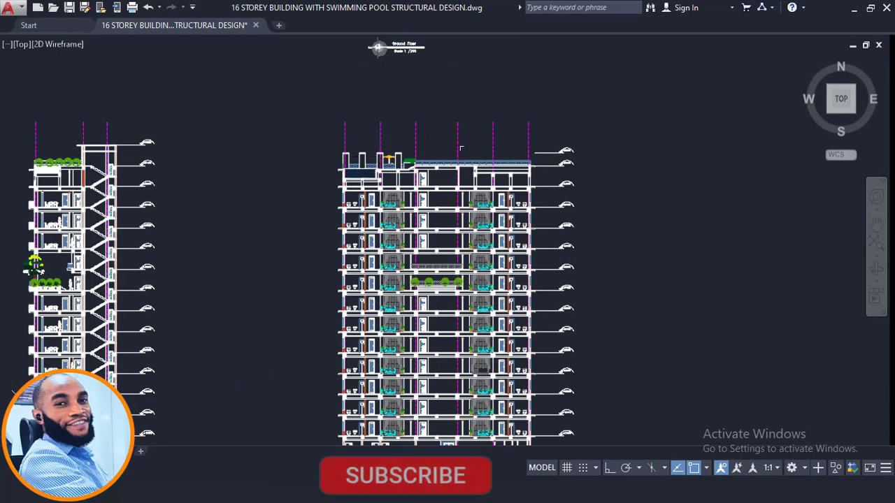
scroll(355, 159, "up", 3)
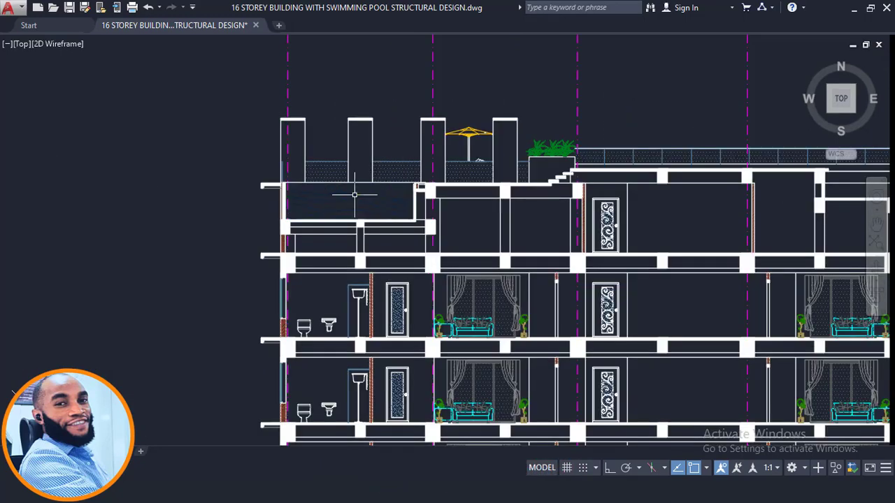
scroll(354, 196, "down", 2)
scroll(343, 196, "up", 2)
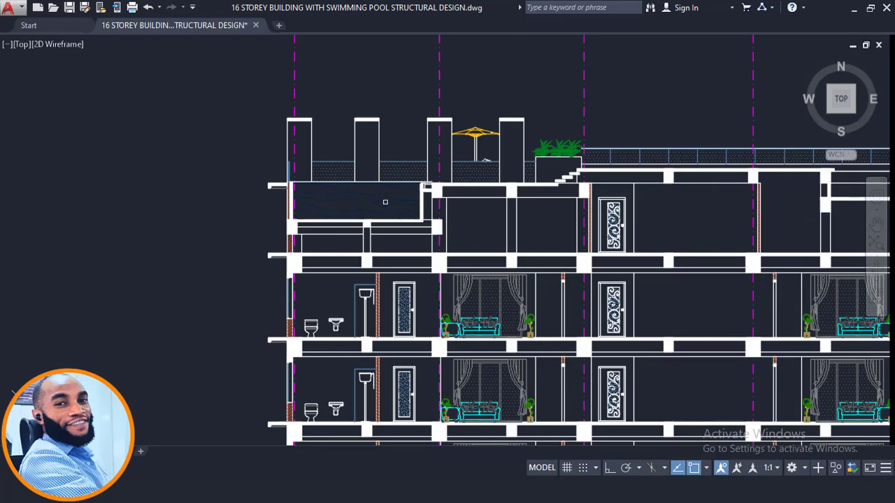
scroll(366, 183, "down", 4)
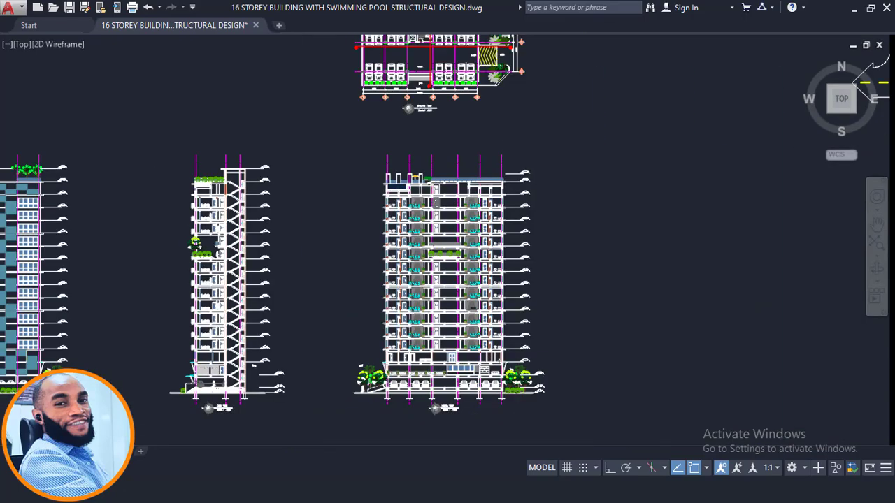
Examine the Second Floor plan, focusing on the Hot Water pool room between the fire stair and the sauna.
middle_click_drag(436, 206, 474, 498)
scroll(530, 214, "down", 4)
scroll(529, 214, "up", 4)
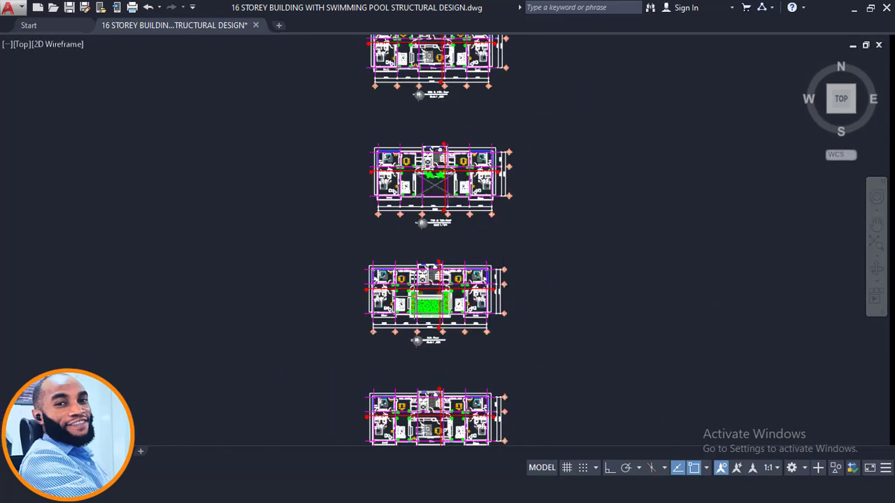
scroll(414, 298, "up", 1)
middle_click_drag(474, 315, 499, 156)
scroll(497, 156, "down", 1)
scroll(482, 388, "up", 2)
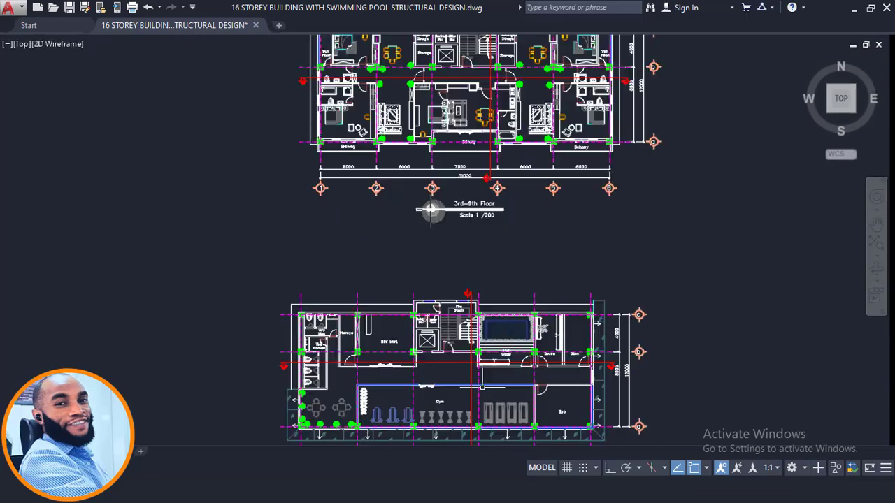
scroll(483, 387, "up", 1)
middle_click_drag(483, 387, 490, 225)
scroll(537, 105, "up", 6)
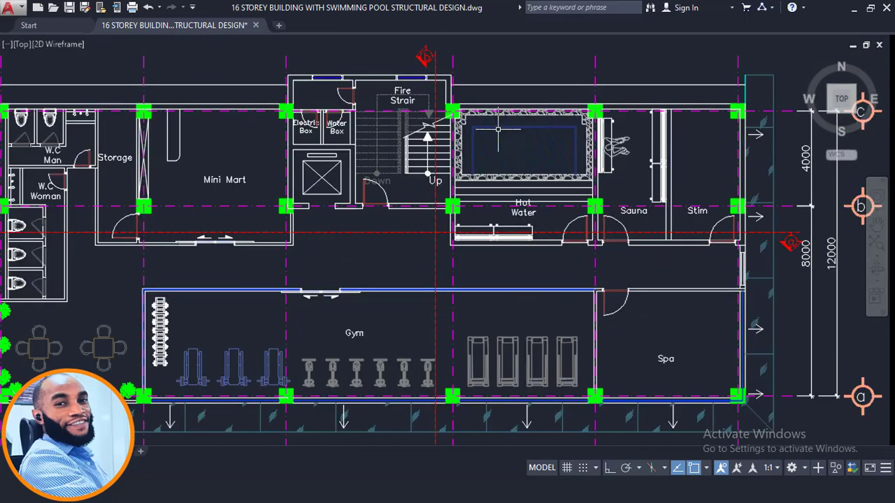
scroll(489, 168, "down", 2)
scroll(442, 321, "down", 2)
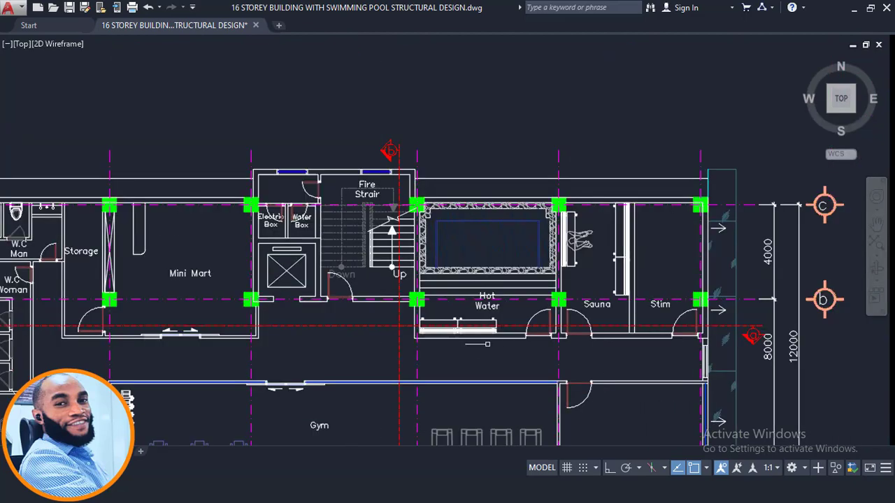
mouse_move(489, 146)
middle_mouse_down()
mouse_move(512, 314)
mouse_move(495, 161)
middle_mouse_up()
scroll(512, 314, "down", 1)
scroll(540, 288, "up", 6)
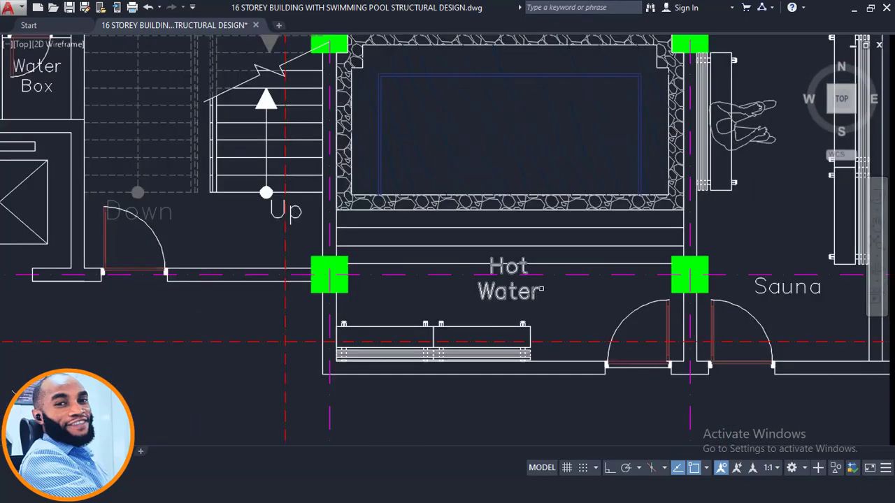
scroll(498, 277, "down", 10)
Examine the L-shaped swimming pool area on the Roof (Garden roof & Swimming pool) plan.
middle_click_drag(494, 200, 527, 431)
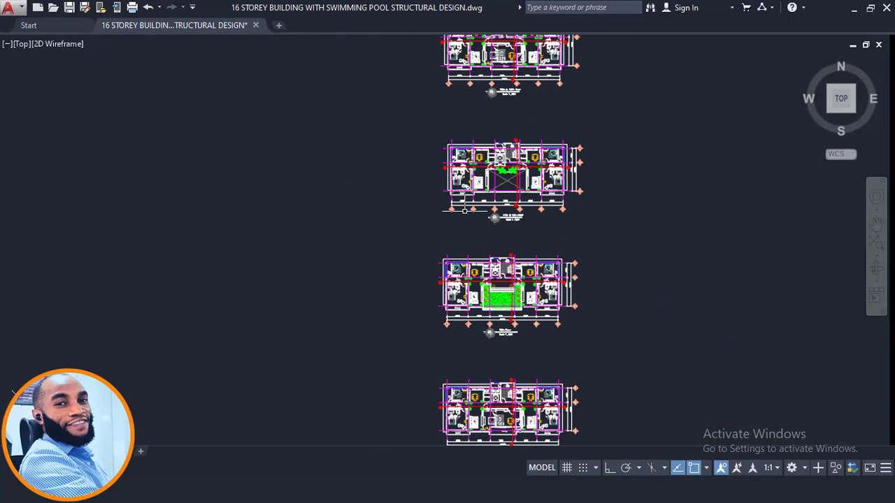
middle_click_drag(464, 36, 462, 263)
middle_click_drag(461, 137, 485, 401)
scroll(468, 248, "up", 1)
scroll(649, 351, "up", 1)
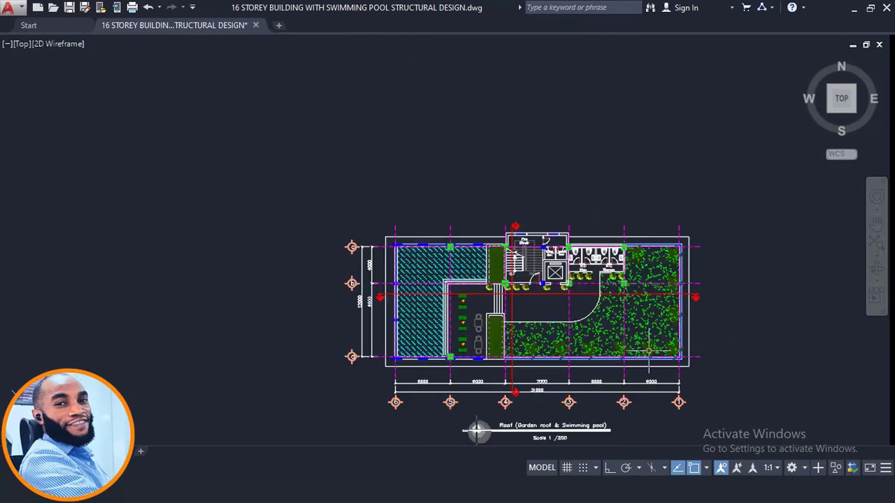
scroll(418, 343, "up", 4)
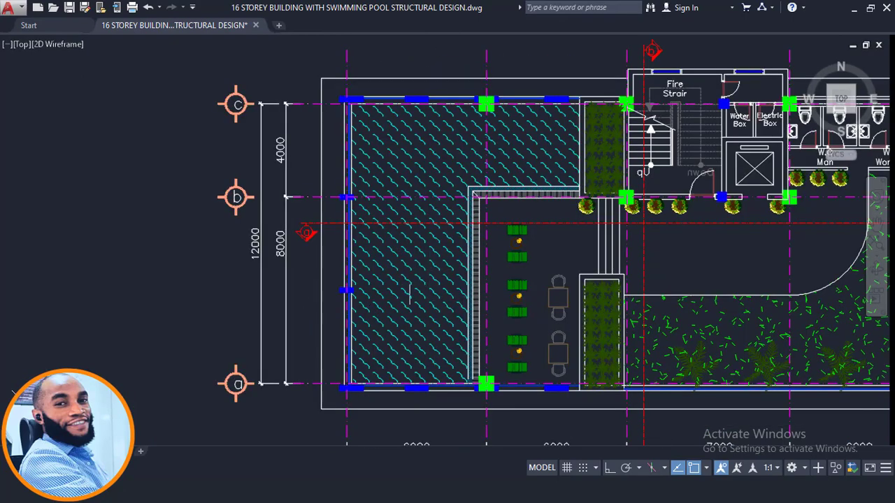
scroll(482, 142, "down", 3)
scroll(465, 161, "up", 3)
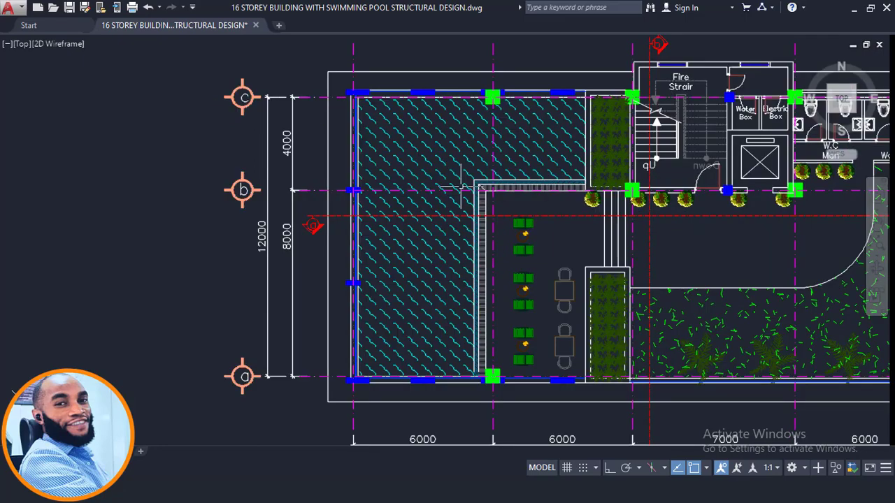
scroll(462, 185, "down", 8)
Look over the column of floor plans and inspect the upper storeys in the building sections.
middle_click_drag(504, 280, 549, 171)
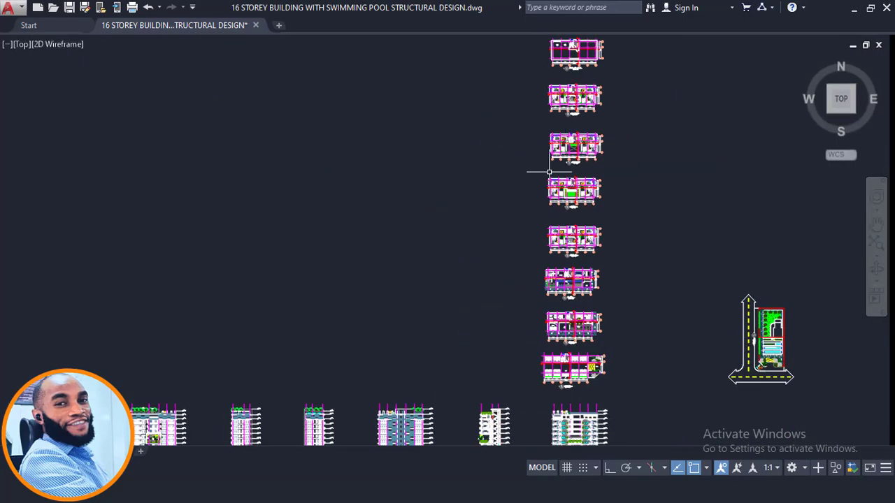
scroll(549, 171, "down", 2)
scroll(559, 340, "up", 4)
mouse_move(541, 279)
middle_mouse_down()
mouse_move(503, 265)
mouse_move(427, 206)
middle_mouse_up()
scroll(444, 224, "up", 4)
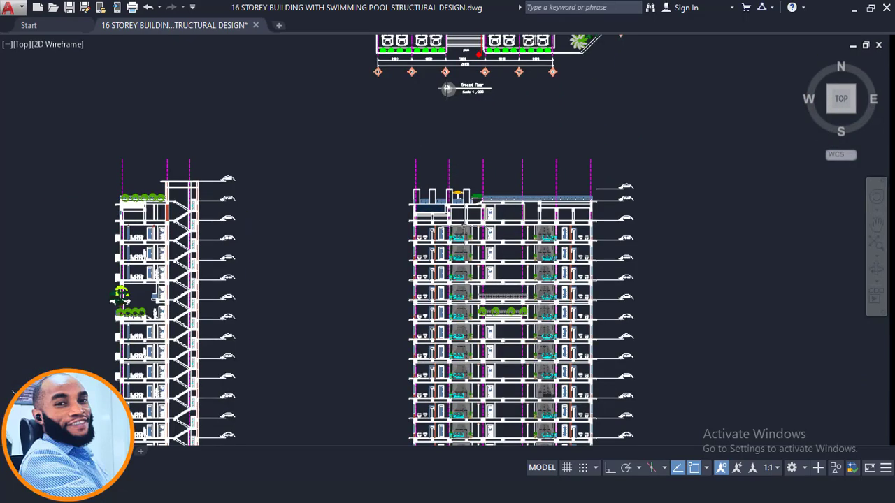
scroll(473, 199, "down", 2)
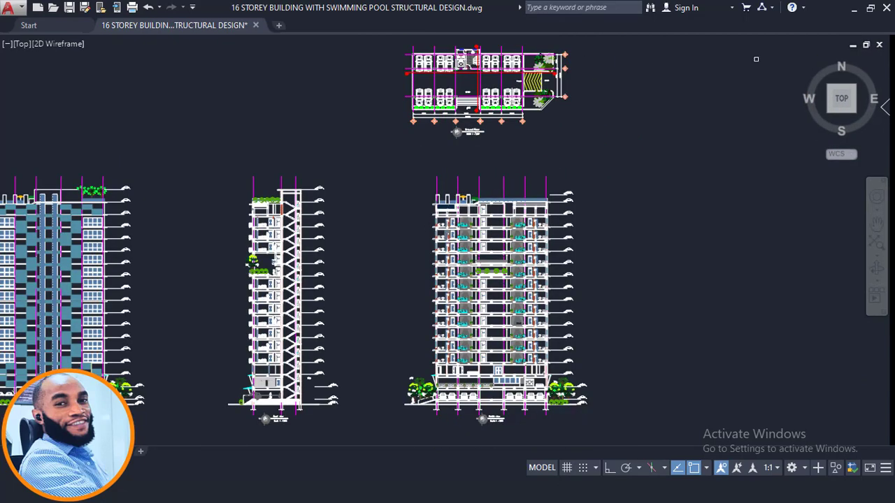
Switch back to ProtaStructure and review the 3D model of the building's lower storeys.
left_click(853, 9)
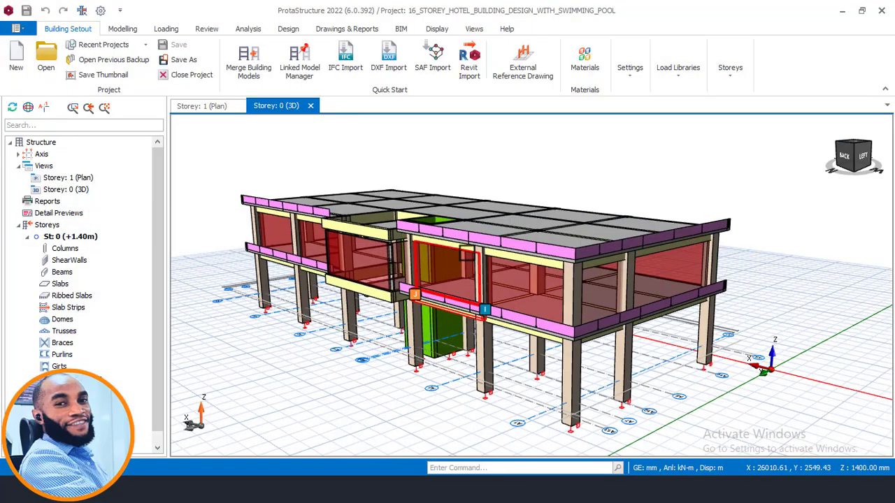
scroll(575, 208, "down", 1)
middle_click_drag(576, 209, 527, 249)
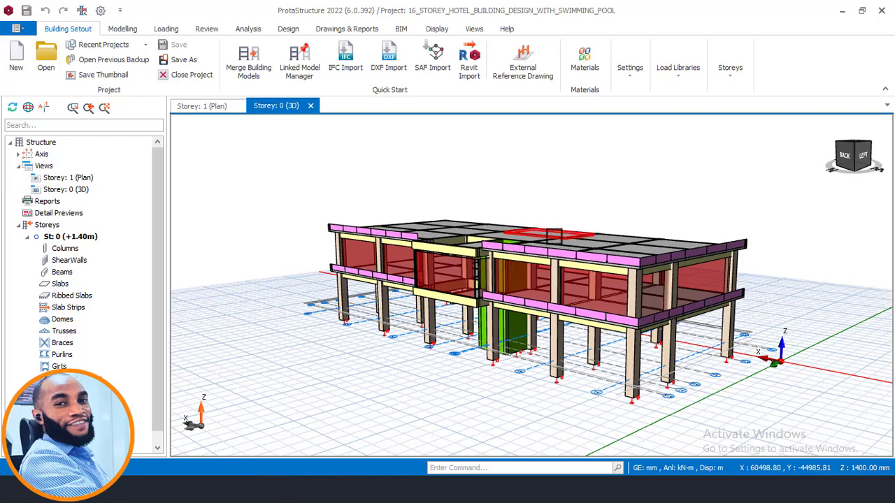
mouse_move(528, 234)
middle_mouse_down()
mouse_move(500, 236)
mouse_move(515, 244)
middle_mouse_up()
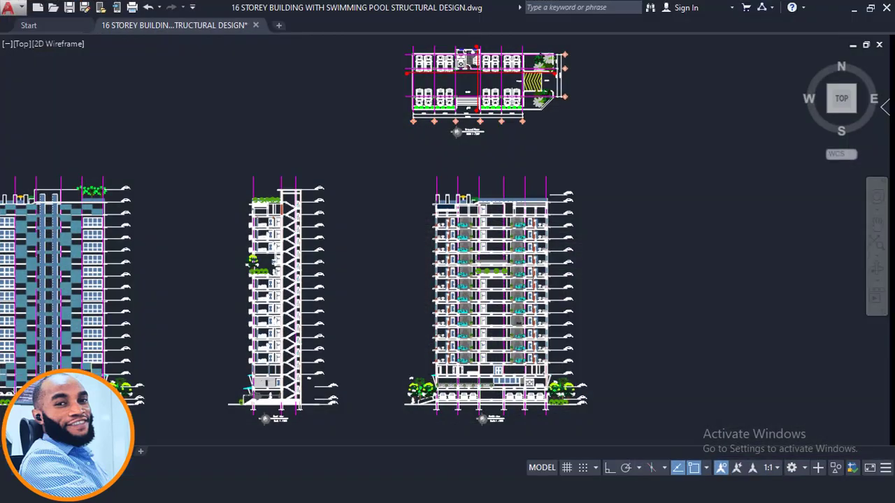
Return to the AutoCAD drawing and examine the First Floor and Second Floor plans.
scroll(448, 280, "down", 2)
middle_click_drag(448, 175, 447, 283)
mouse_move(469, 209)
middle_mouse_down()
mouse_move(469, 307)
mouse_move(507, 201)
middle_mouse_up()
scroll(476, 42, "up", 2)
scroll(487, 265, "up", 1)
scroll(498, 355, "up", 1)
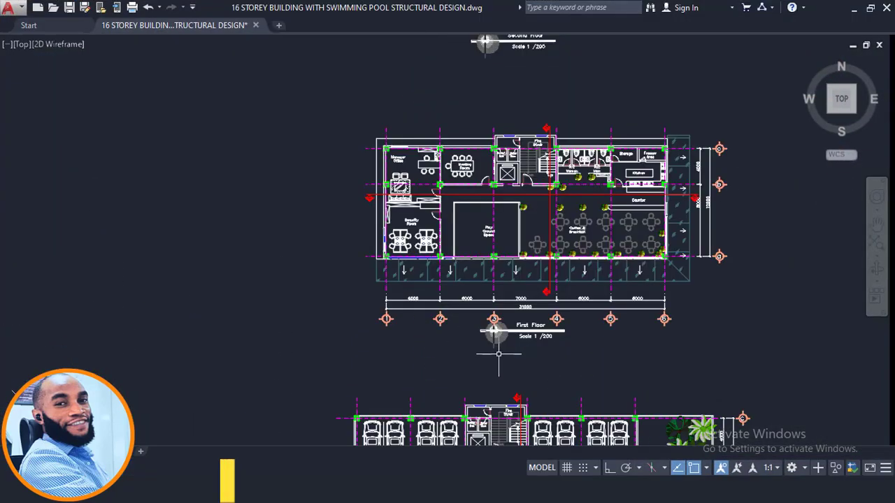
scroll(515, 267, "down", 1)
middle_click_drag(512, 73, 508, 300)
scroll(509, 299, "up", 3)
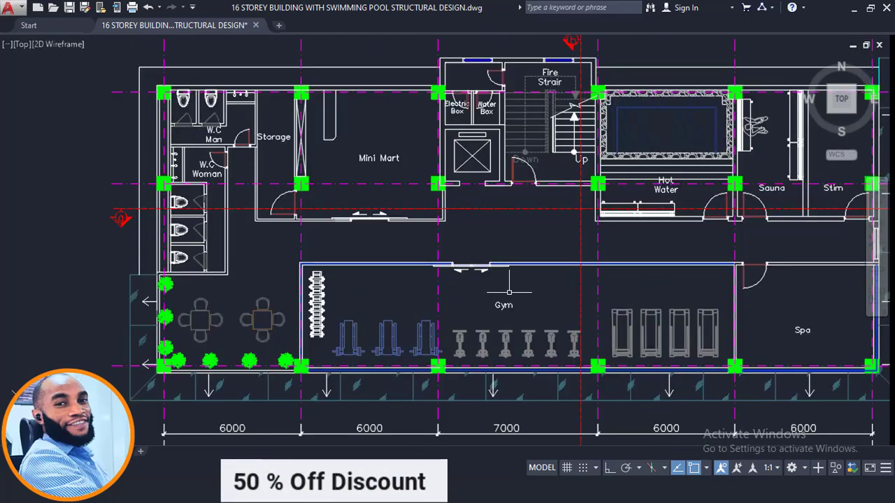
scroll(515, 288, "down", 2)
middle_click_drag(530, 126, 527, 307)
scroll(528, 307, "up", 3)
scroll(529, 153, "down", 3)
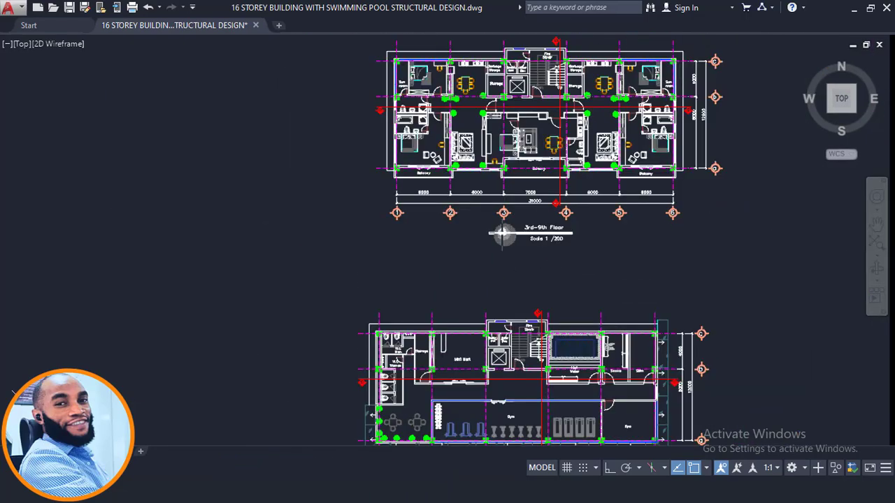
middle_click_drag(553, 363, 541, 302)
middle_click_drag(517, 391, 518, 314)
scroll(543, 314, "up", 2)
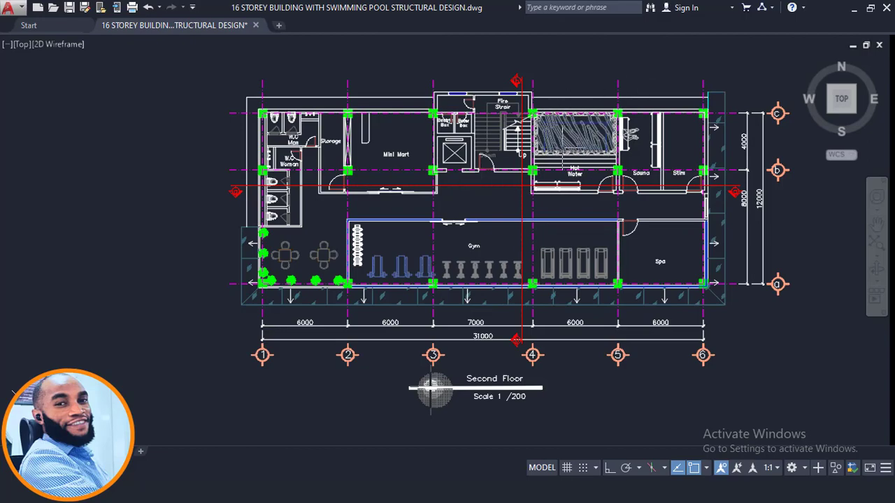
Compare the 3rd-9th Floor plan with the Second Floor plan.
middle_click_drag(564, 136, 569, 392)
middle_click_drag(525, 223, 525, 411)
middle_click_drag(518, 280, 534, 331)
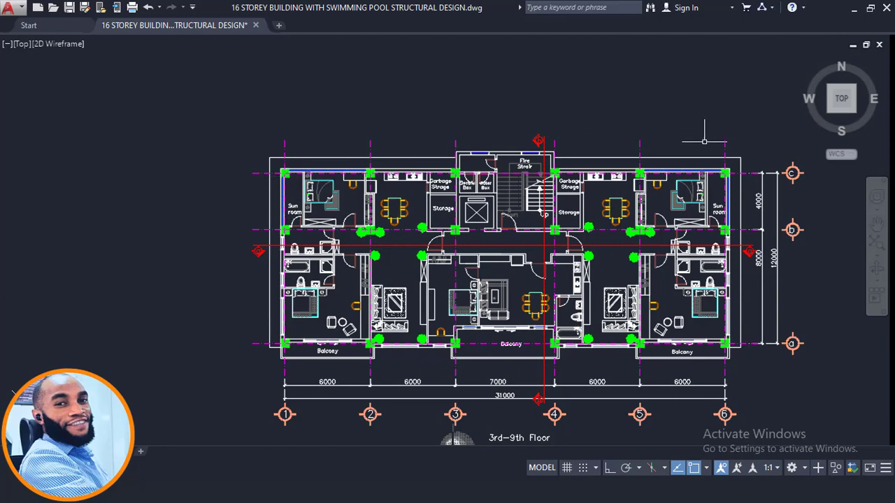
scroll(692, 353, "down", 2)
middle_click_drag(663, 380, 603, 167)
scroll(619, 353, "up", 2)
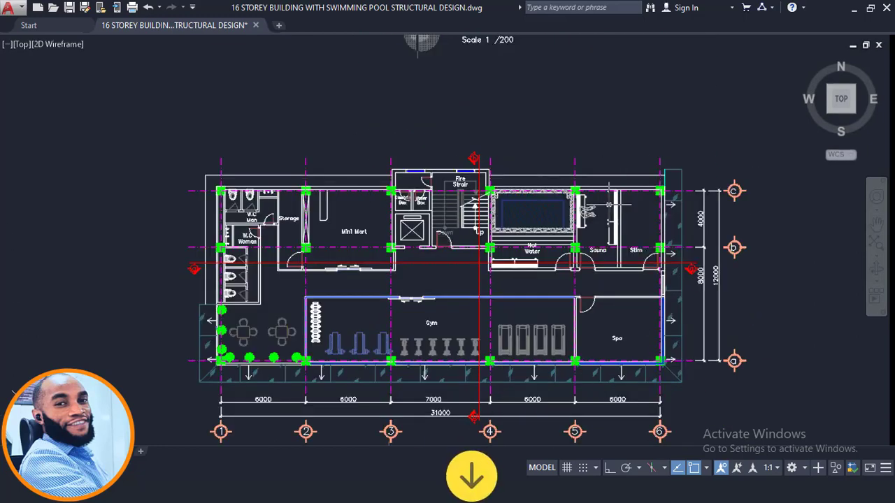
middle_click_drag(591, 199, 636, 175)
middle_click_drag(571, 170, 579, 220)
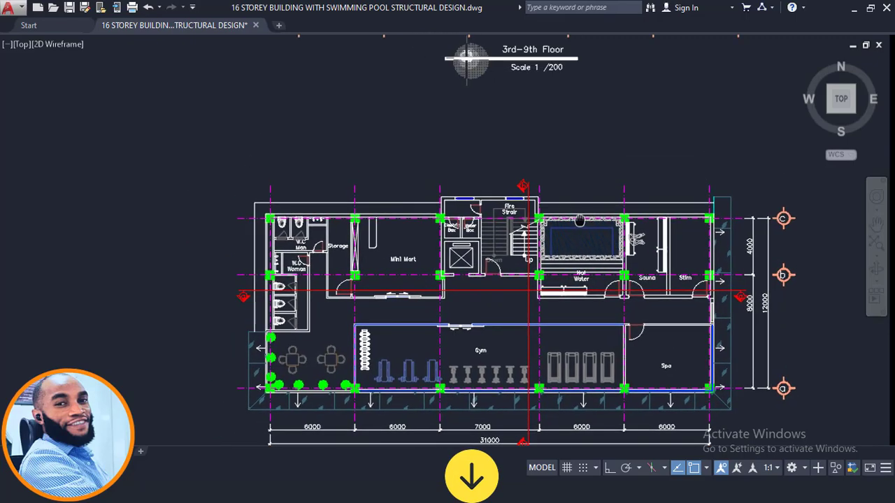
scroll(587, 202, "down", 2)
middle_click_drag(622, 162, 627, 201)
middle_click_drag(744, 119, 728, 201)
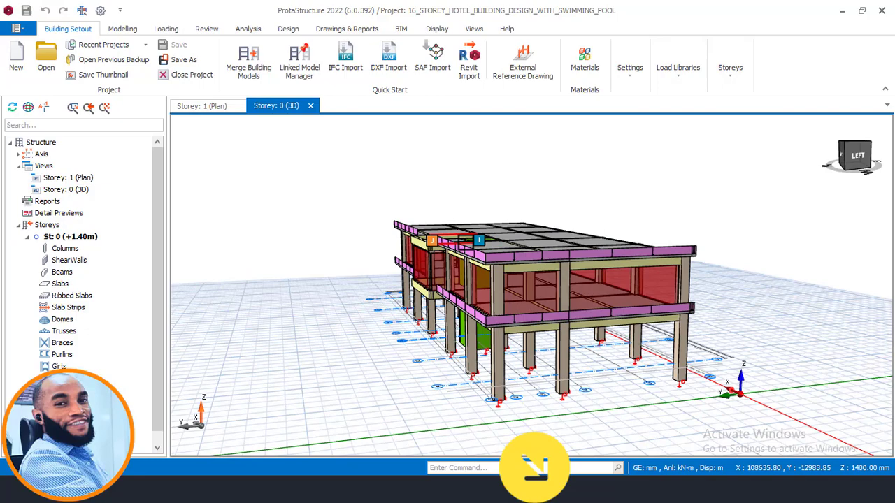
Return to the ProtaStructure model, inspect it in 3D, and bring up the Storey: 1 plan view.
middle_click_drag(504, 210, 556, 235)
middle_click_drag(607, 204, 568, 183)
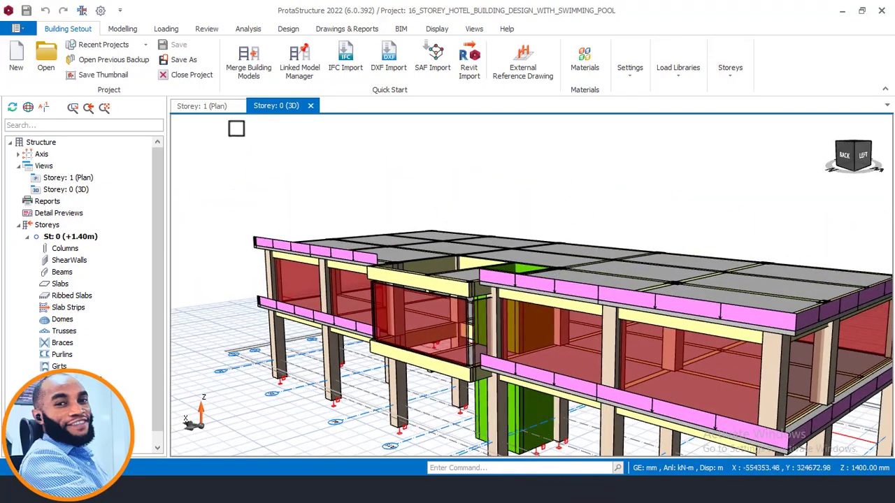
left_click(224, 106)
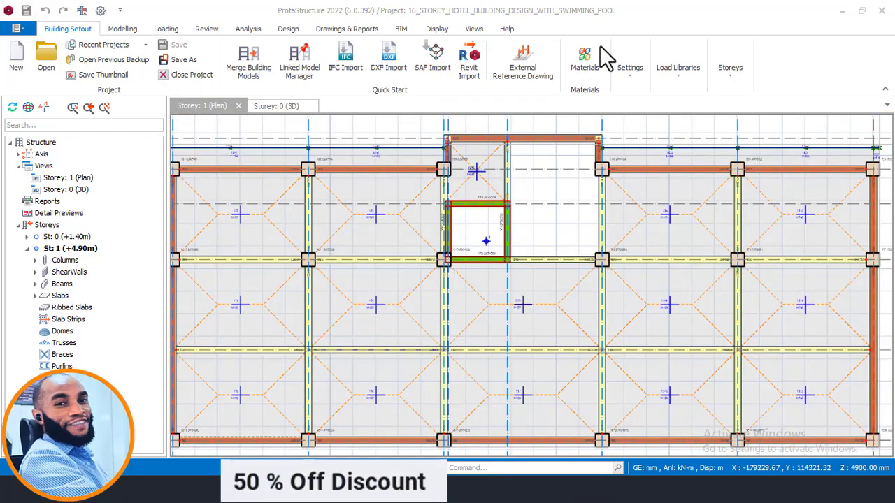
scroll(501, 168, "down", 3)
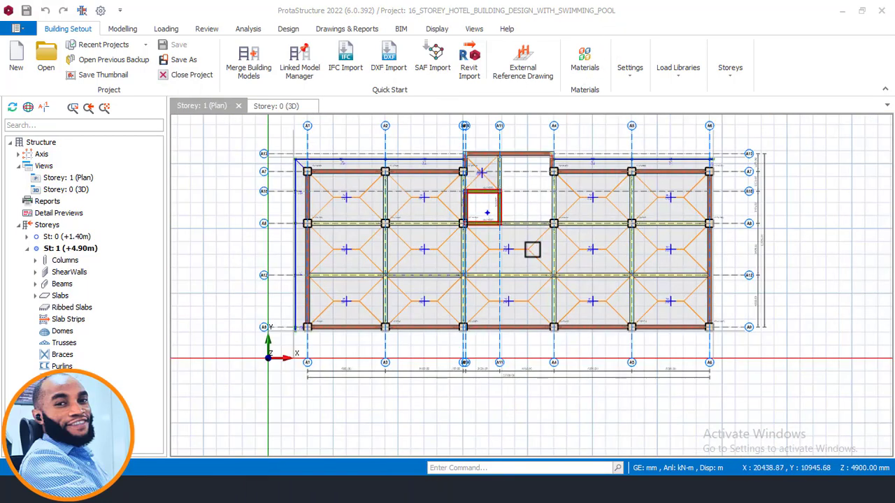
middle_click_drag(408, 300, 420, 260)
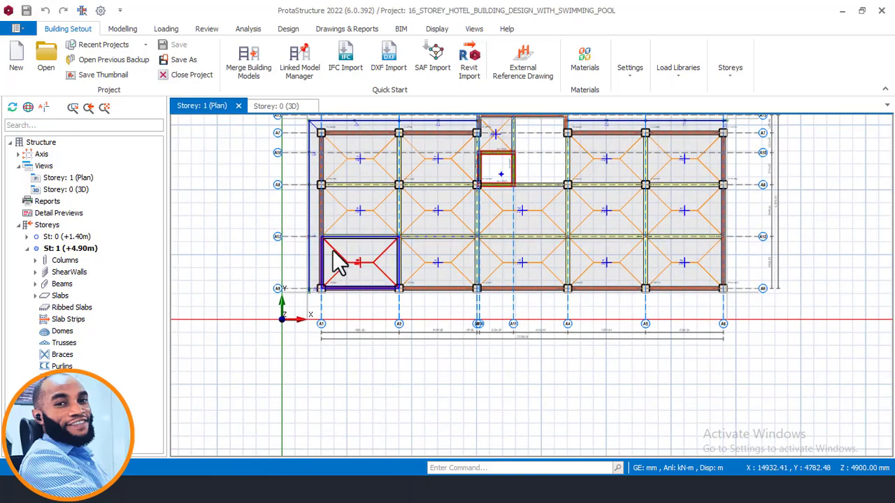
Make Storey 1 current and examine its floor plan, including the beams and slabs around the shear-wall core.
left_click(82, 249)
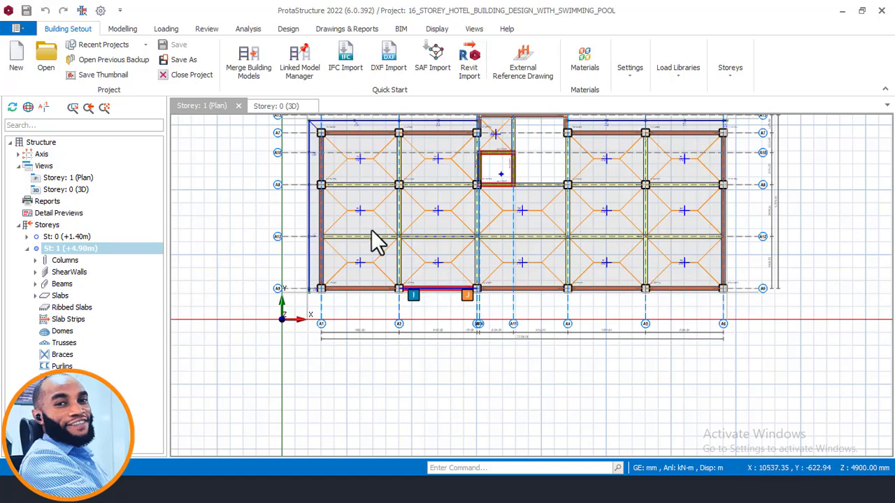
middle_click_drag(433, 250, 385, 323)
scroll(361, 207, "up", 2)
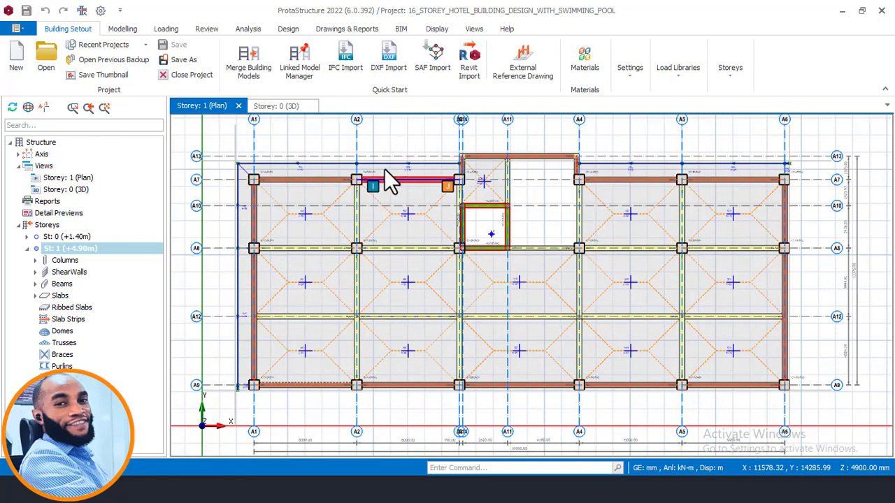
scroll(384, 168, "up", 2)
scroll(360, 185, "up", 2)
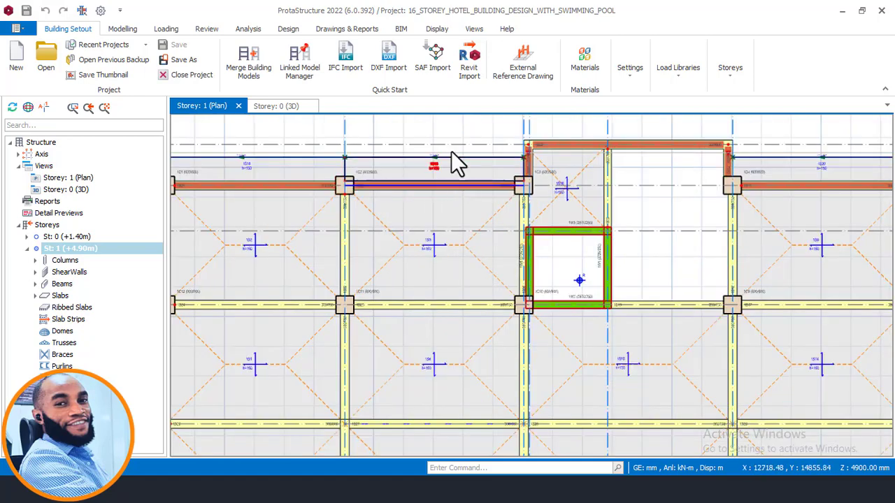
scroll(428, 174, "down", 2)
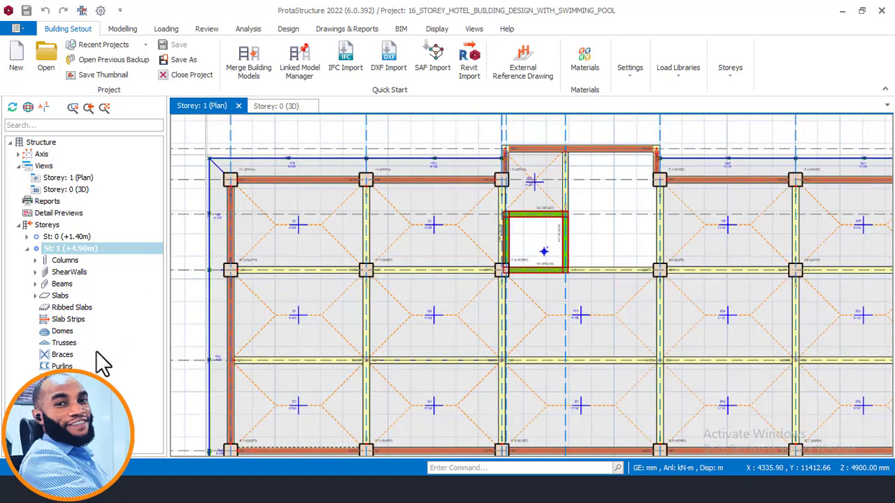
scroll(413, 233, "down", 2)
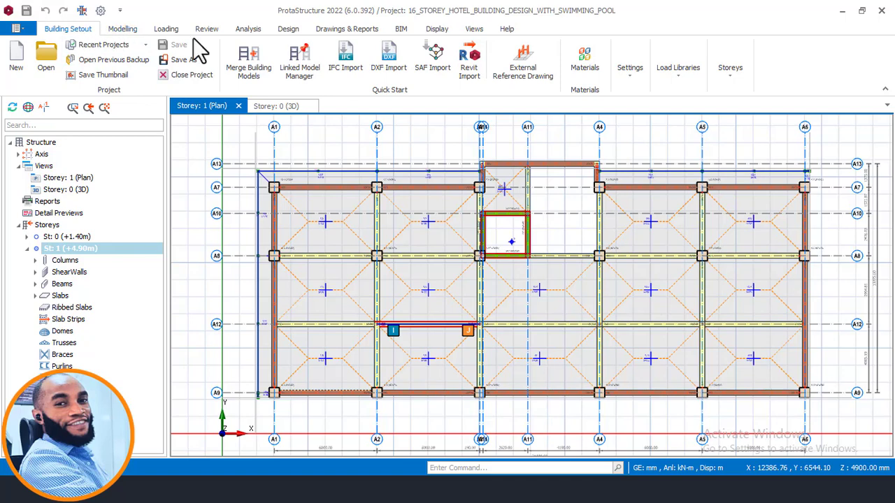
Start adding a storey to the building and set its storey number to 2.
left_click(729, 79)
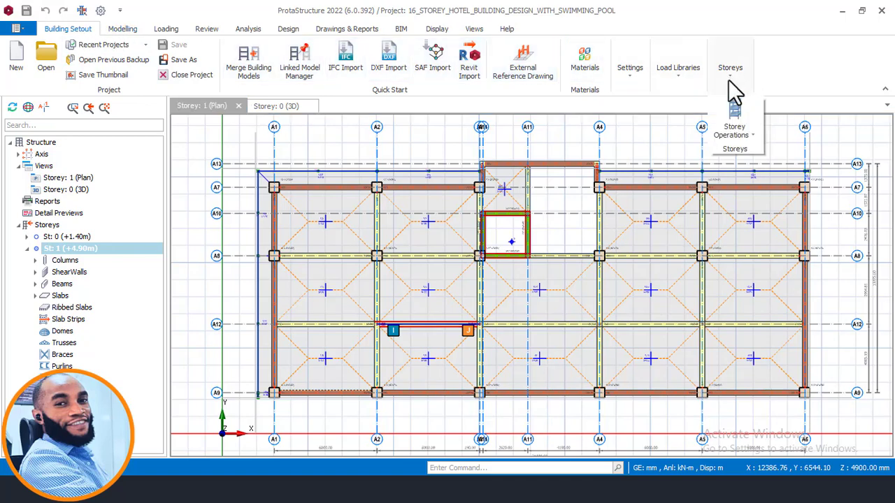
left_click(755, 129)
left_click(757, 180)
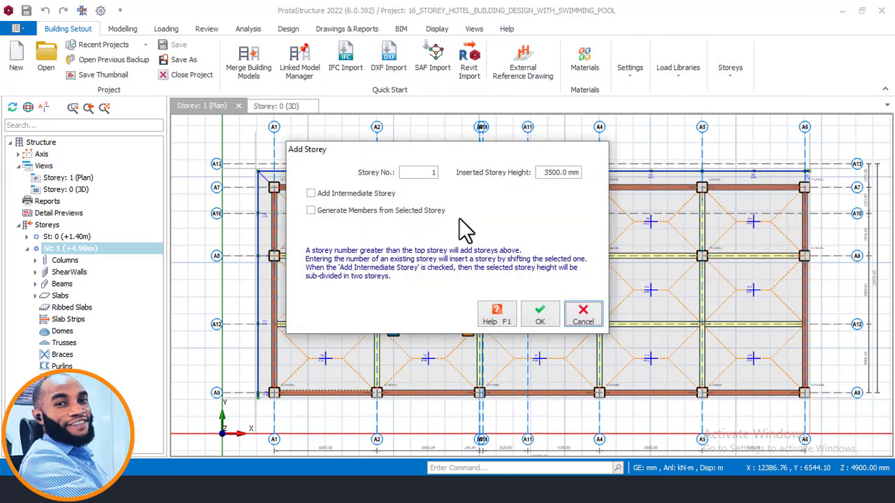
left_click(433, 175)
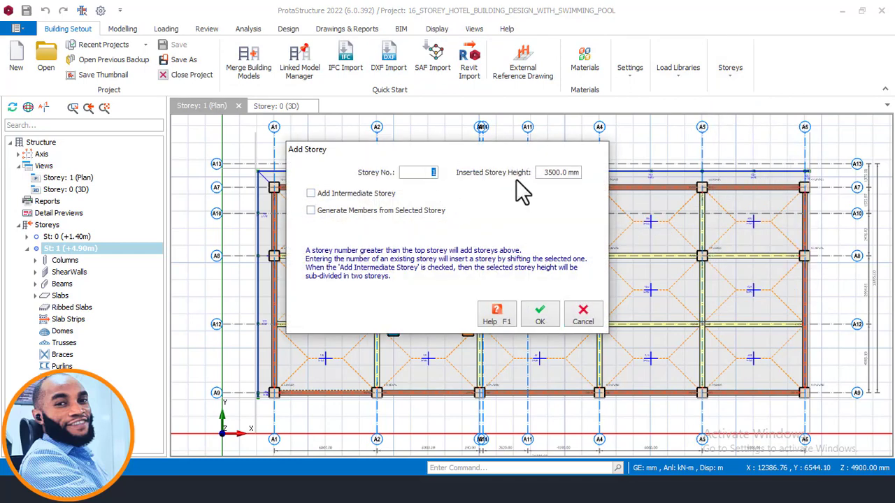
type("2")
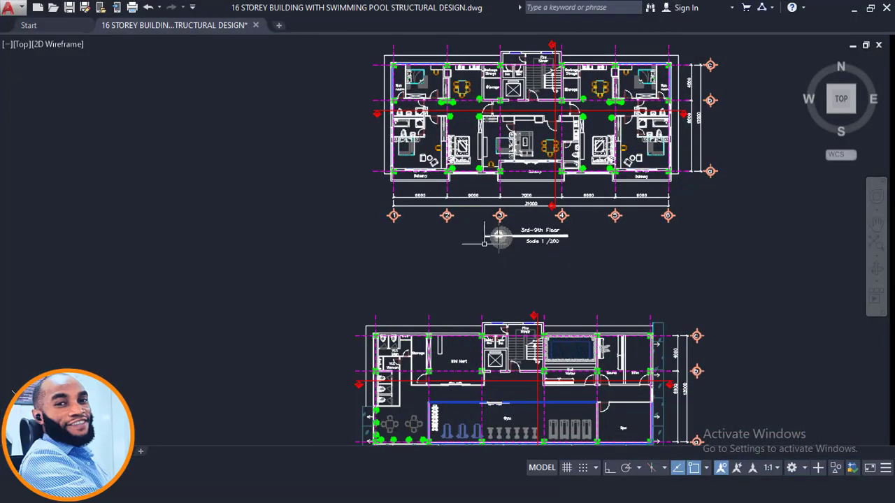
Switch to the AutoCAD drawing and locate the lower storeys of the East view section.
scroll(454, 223, "down", 8)
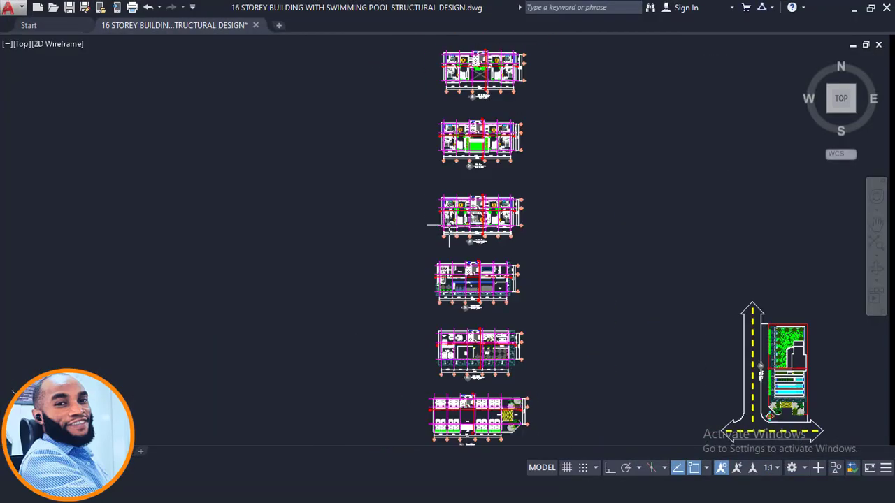
scroll(475, 305, "up", 8)
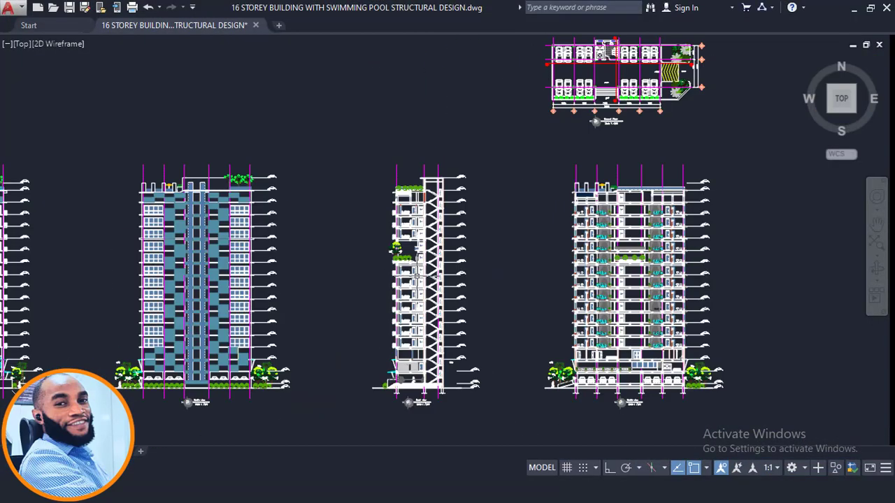
scroll(474, 305, "up", 2)
scroll(443, 300, "up", 3)
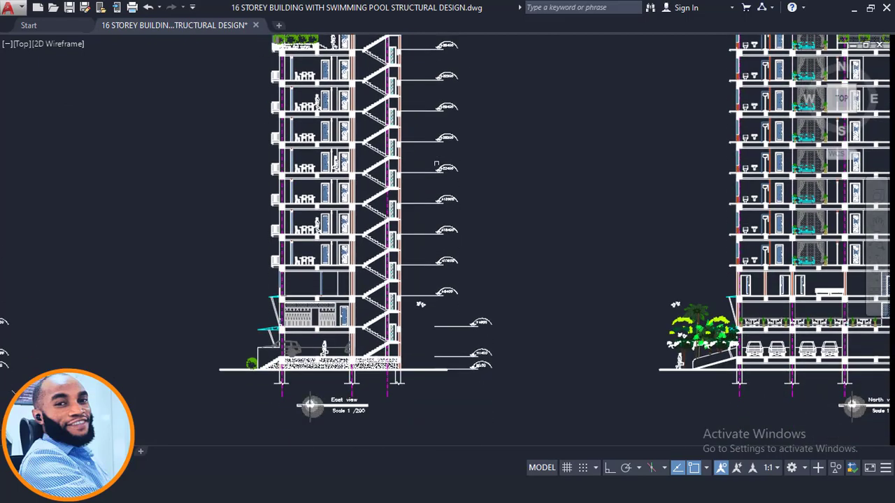
scroll(454, 340, "up", 3)
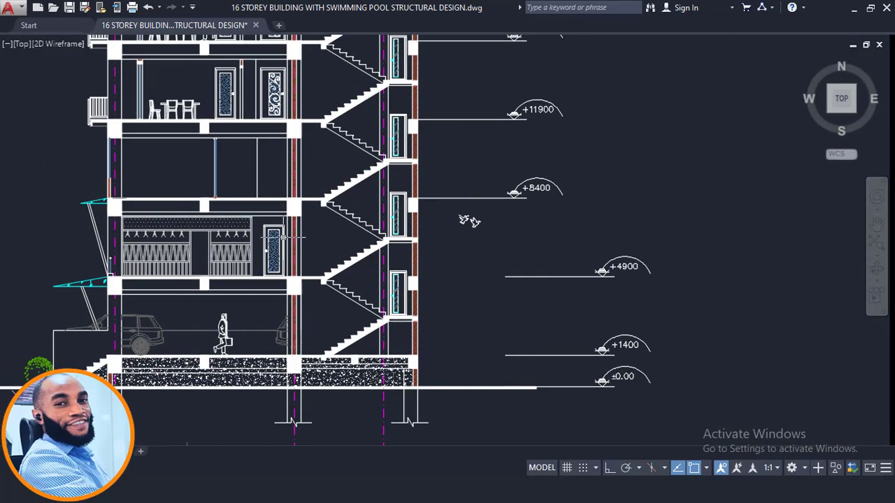
Examine the floor level marks beside the lower storeys of the East view section.
middle_click_drag(385, 246, 387, 321)
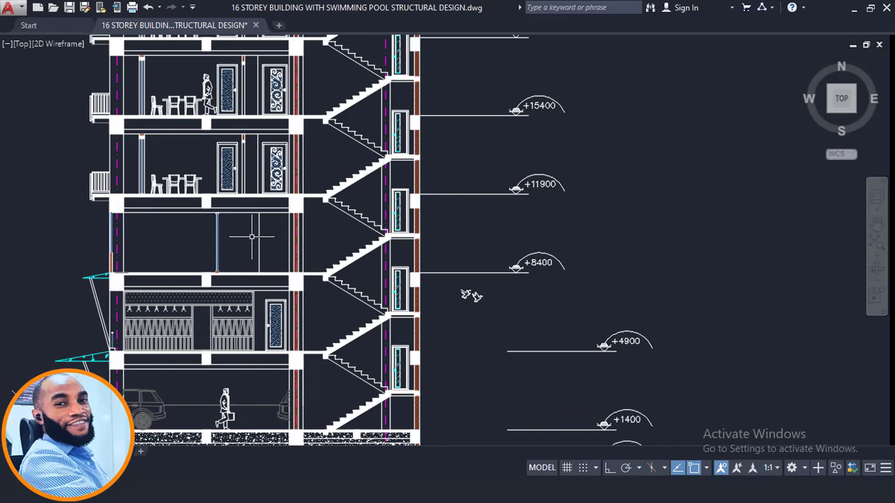
middle_click_drag(252, 237, 286, 223)
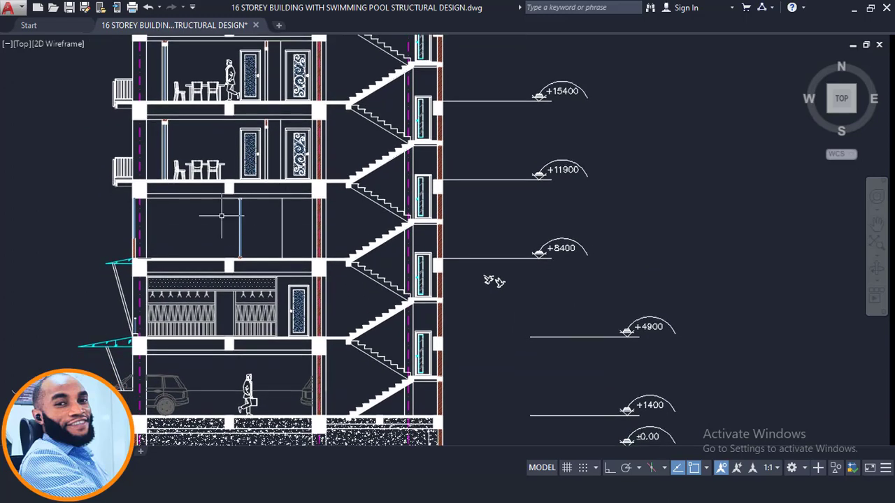
middle_click_drag(221, 216, 252, 163)
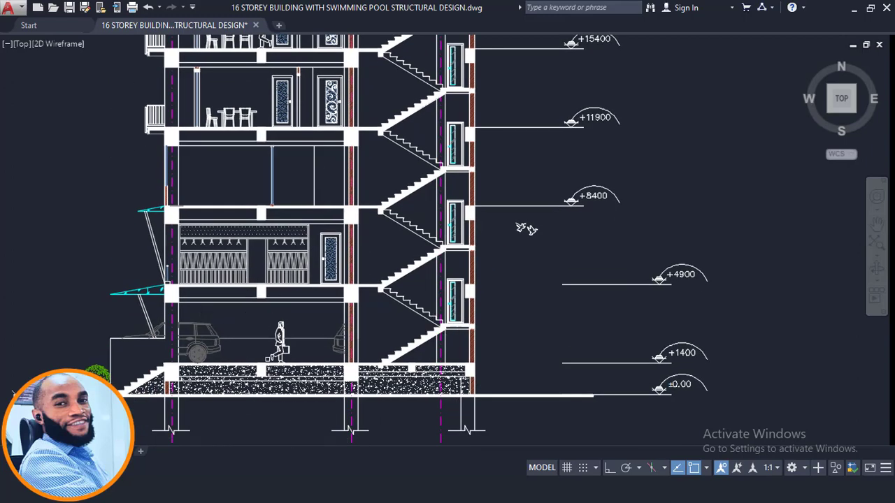
middle_click_drag(525, 229, 529, 268)
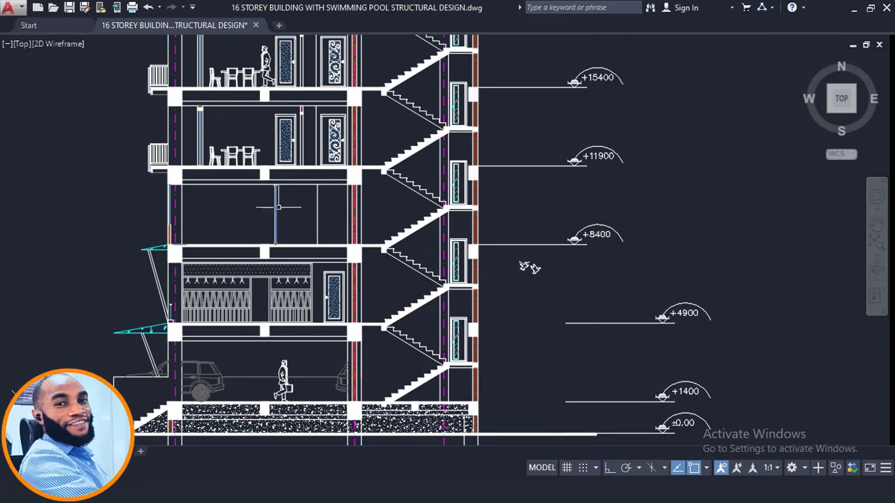
middle_click_drag(529, 268, 505, 281)
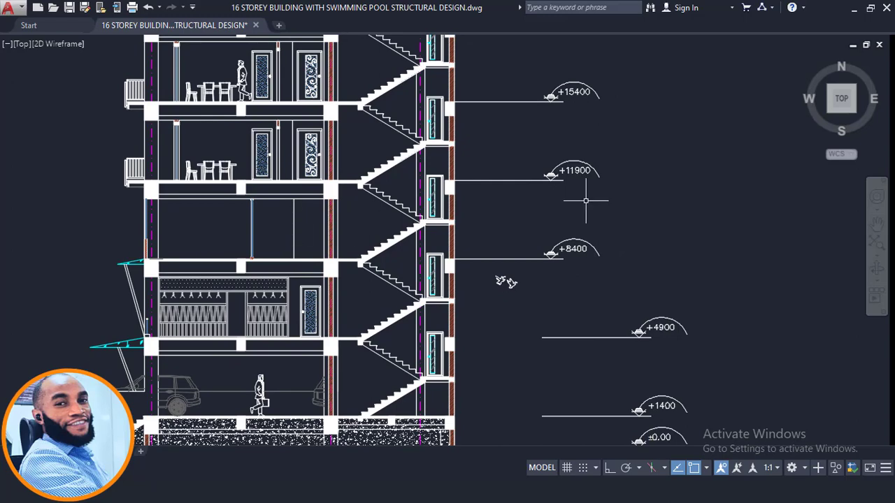
scroll(574, 206, "up", 3)
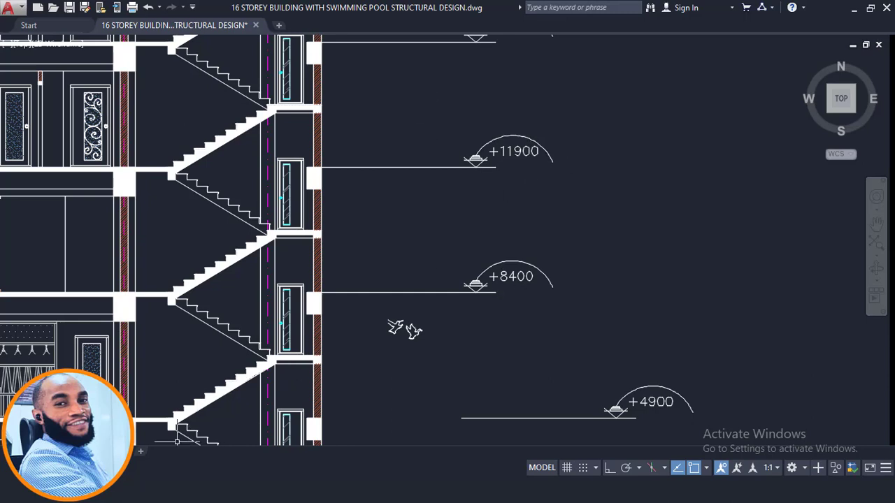
Calculate the storey height in Calculator as 11900 minus 8400, then put Calculator away.
key("alt+Tab")
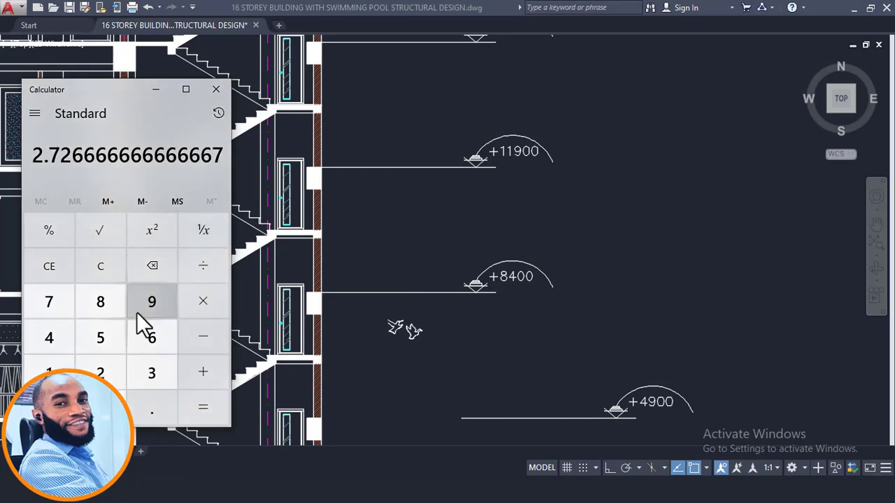
left_click(69, 365)
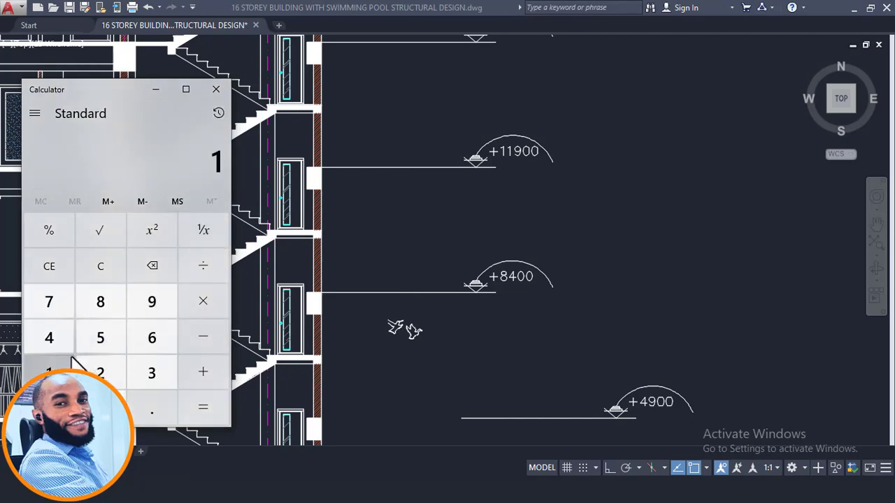
left_click(169, 297)
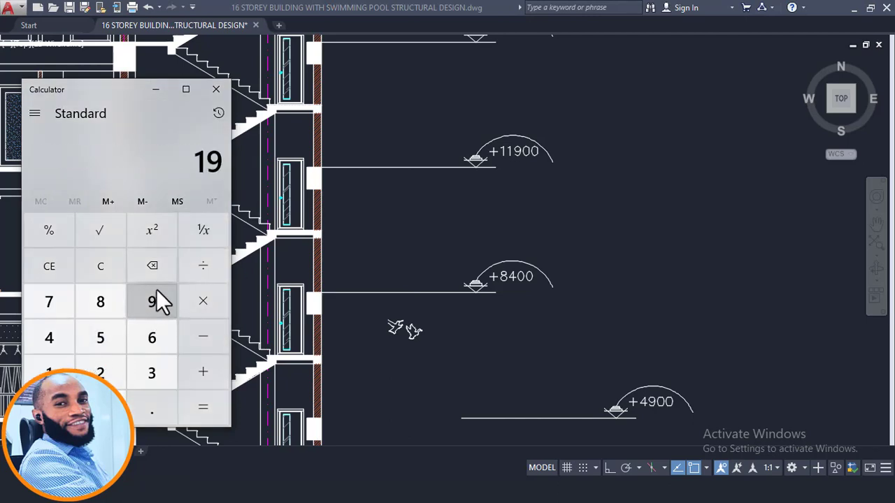
key("BackSpace")
left_click(53, 366)
left_click(166, 309)
left_click(105, 408)
left_click(105, 409)
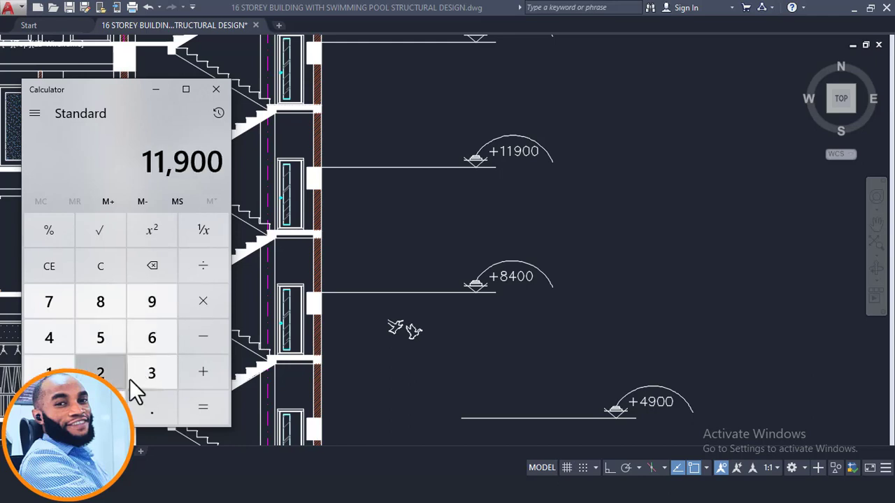
left_click(198, 339)
left_click(103, 313)
left_click(53, 335)
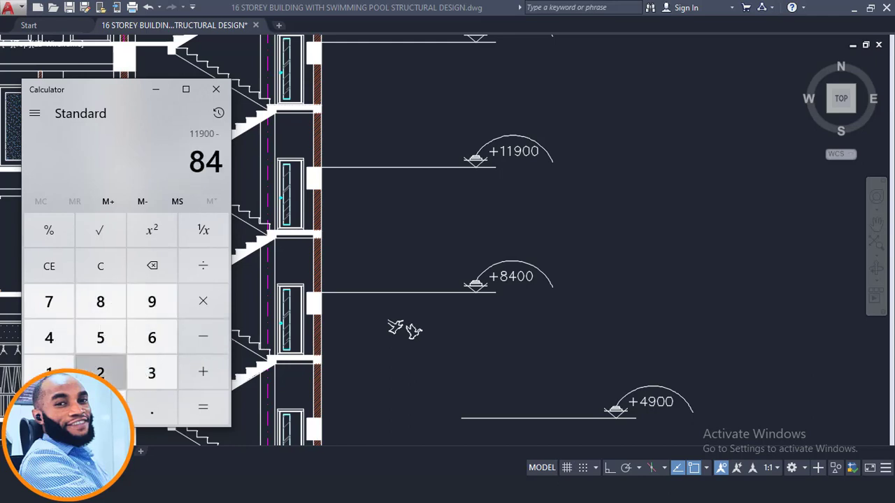
left_click(100, 409)
left_click(100, 409)
left_click(197, 395)
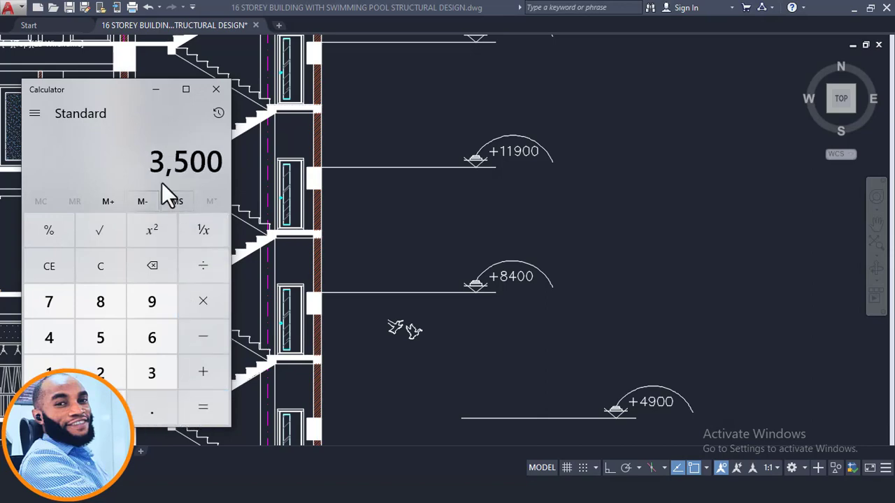
left_click(158, 91)
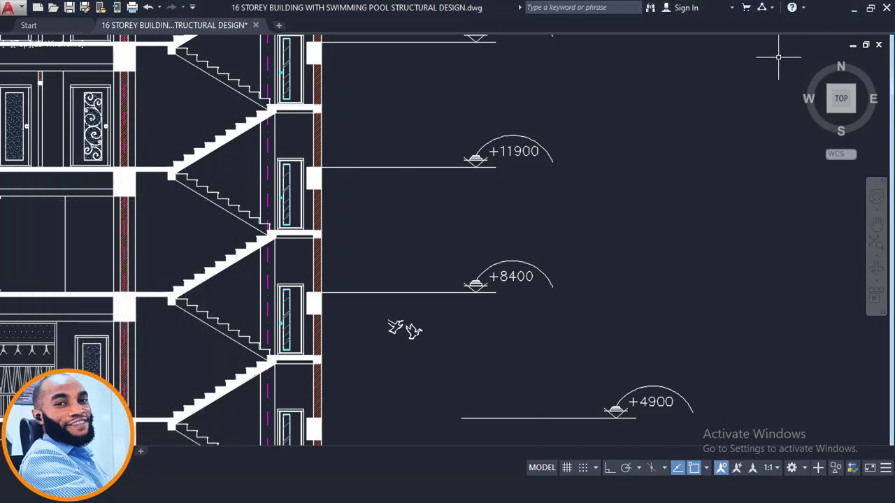
Return to ProtaStructure and add storeys up to number 3 with a 3500 mm height, generating members from the selected storey.
left_click(853, 9)
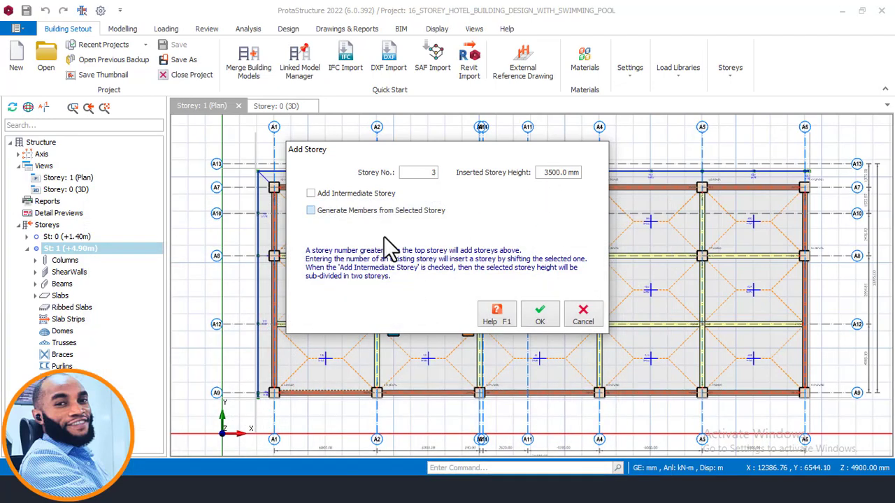
left_click(333, 211)
left_click(540, 316)
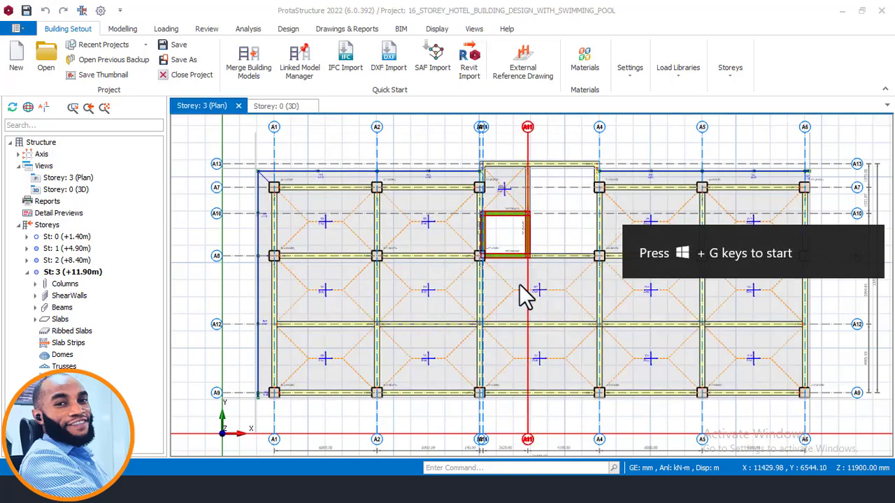
Check Storeys 1, 2 and 3 in the structure tree and inspect the building in the 3D view.
left_click(80, 250)
left_click(79, 262)
left_click(77, 274)
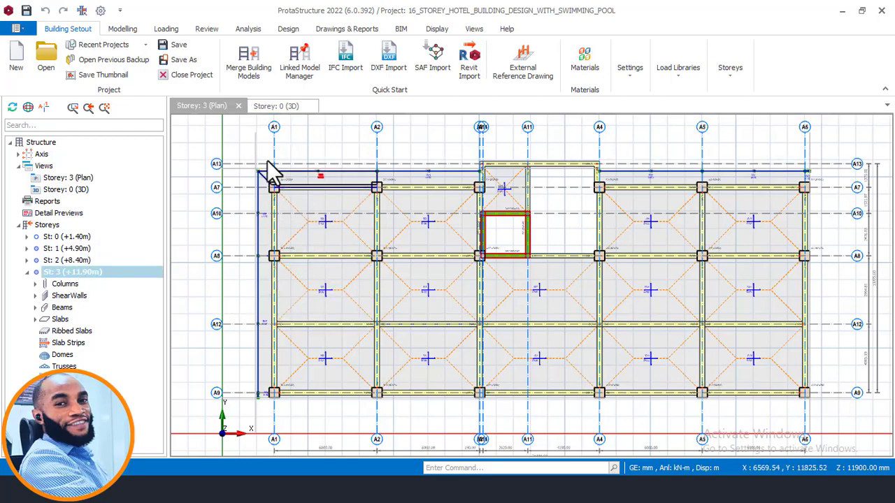
left_click(280, 105)
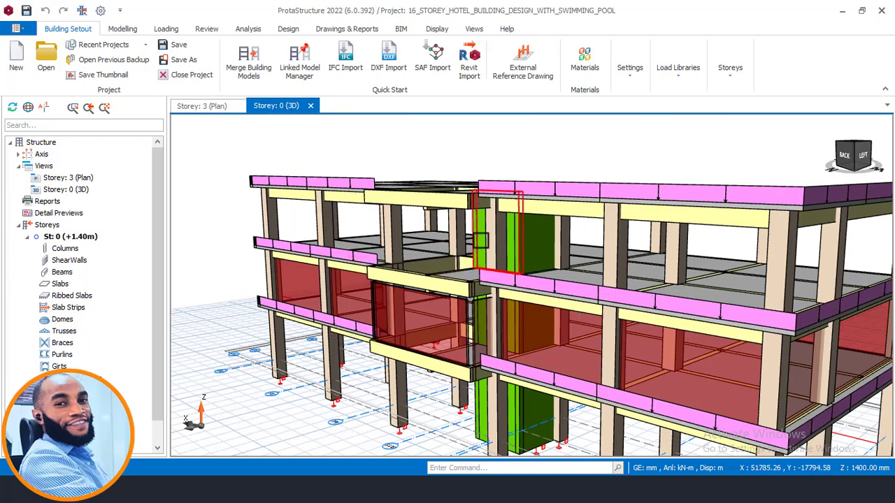
scroll(620, 259, "up", 3)
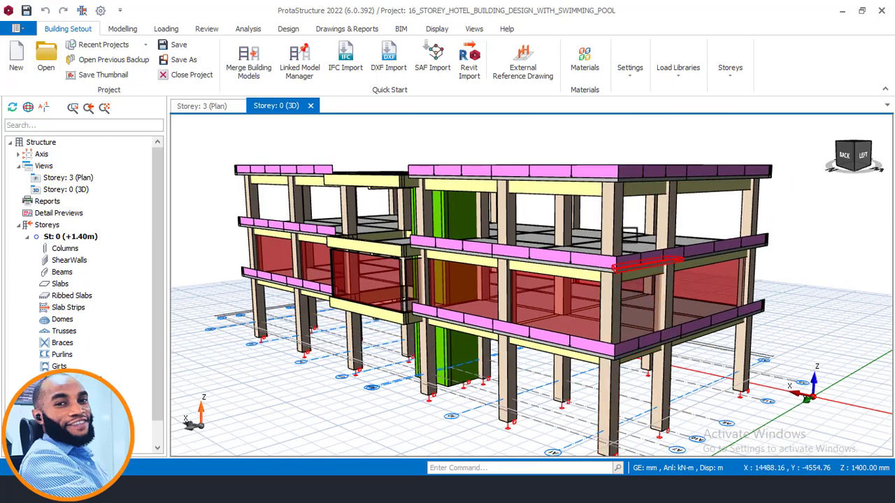
scroll(588, 183, "down", 2)
scroll(583, 239, "up", 2)
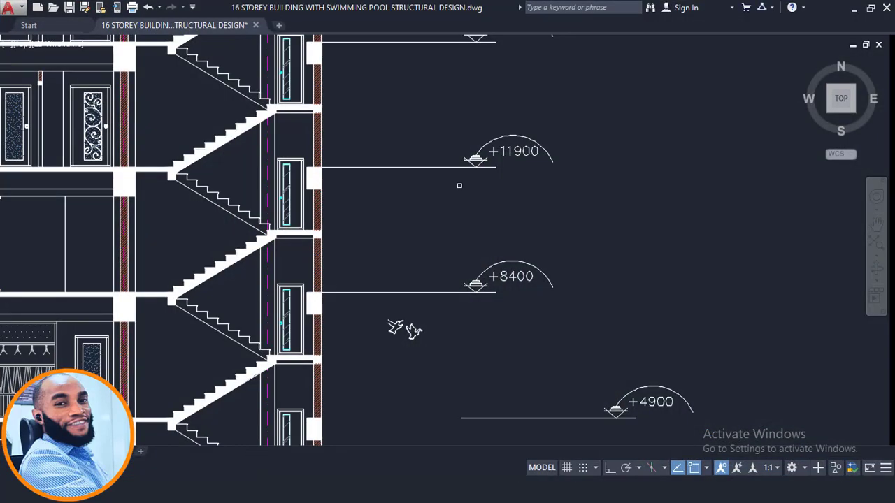
Switch to the AutoCAD drawing, place it beside the ProtaStructure 3D model, and compare the sections with the modelled storeys.
scroll(463, 51, "down", 5)
scroll(479, 36, "up", 1)
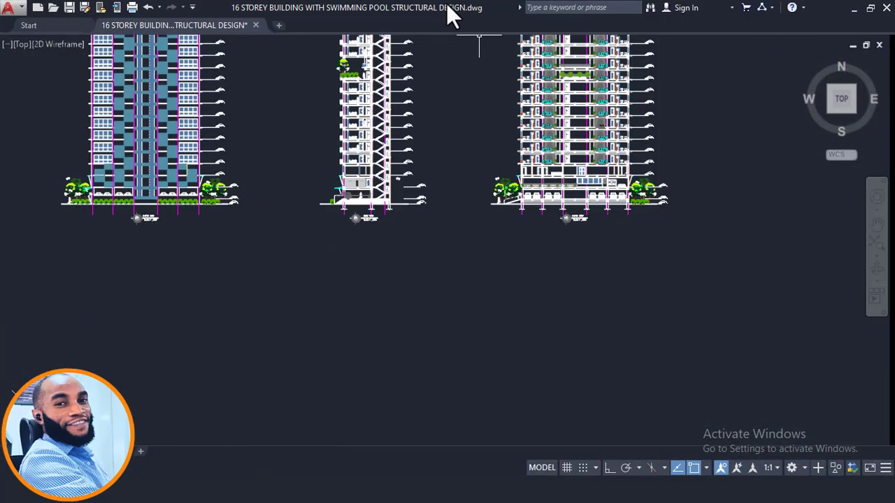
left_click_drag(451, 13, 221, 9)
scroll(769, 263, "down", 3)
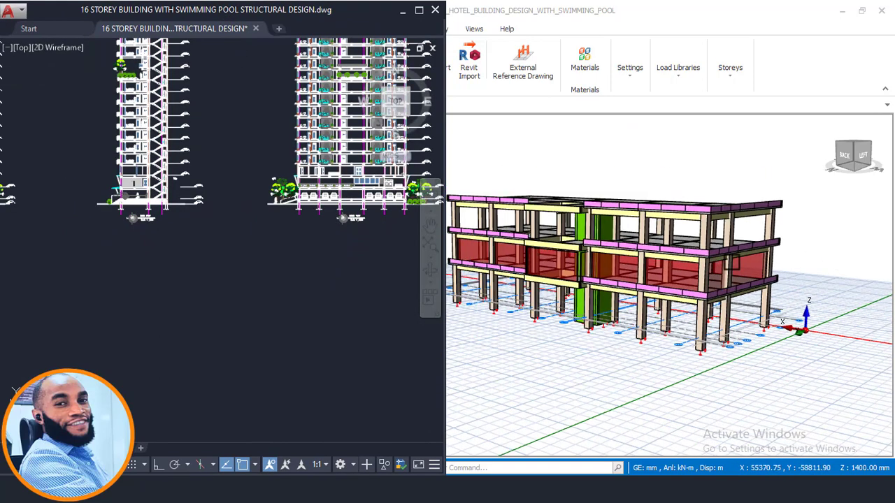
scroll(732, 262, "up", 3)
scroll(351, 123, "up", 2)
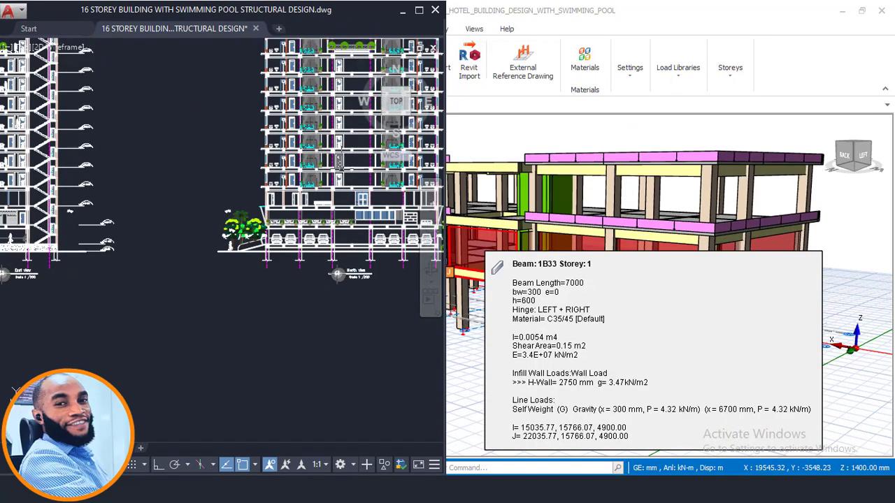
Examine the East view section's floor levels from +1400 to +15400 against the storeys in the ProtaStructure 3D model.
mouse_move(339, 169)
middle_mouse_down()
mouse_move(267, 185)
mouse_move(439, 177)
middle_mouse_up()
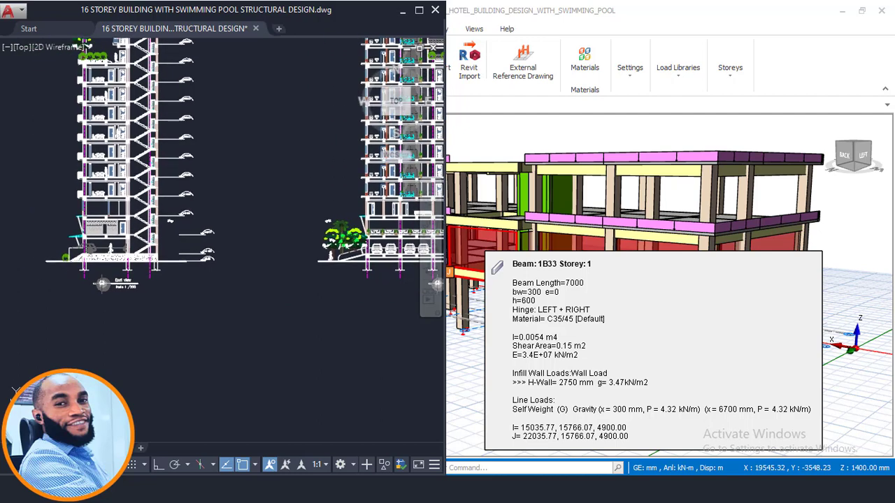
scroll(42, 252, "up", 2)
scroll(689, 292, "down", 2)
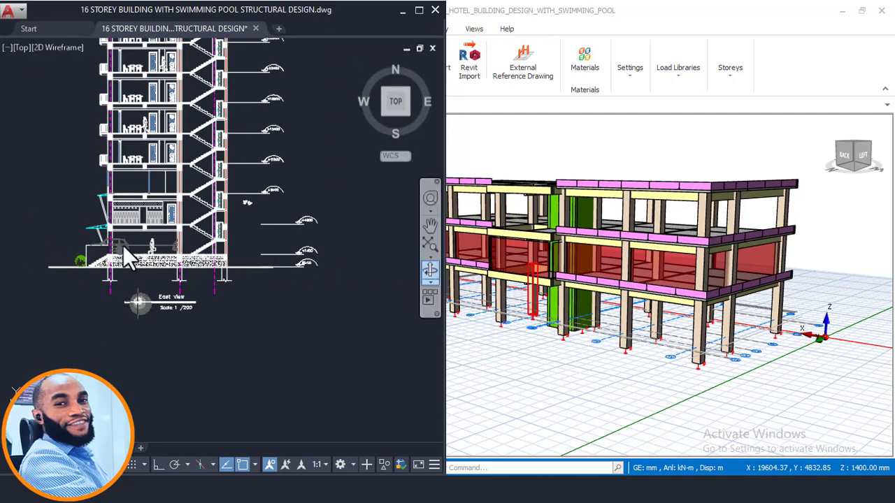
scroll(145, 237, "up", 2)
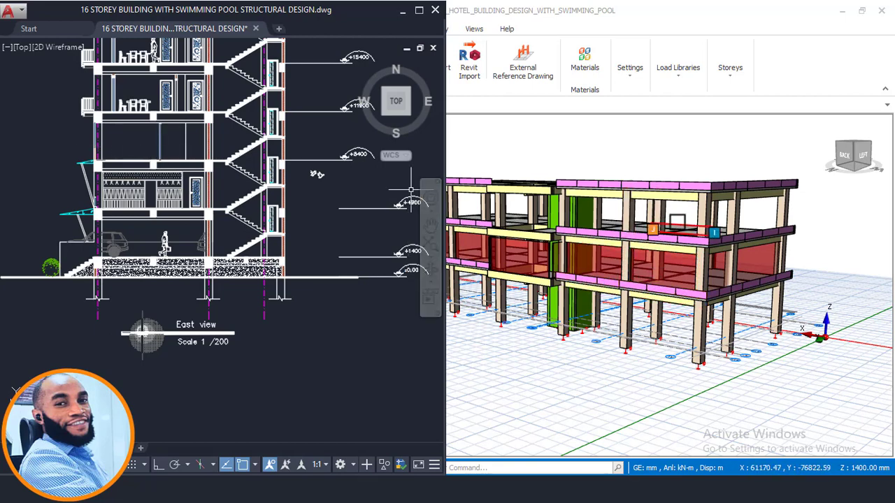
left_click(63, 104)
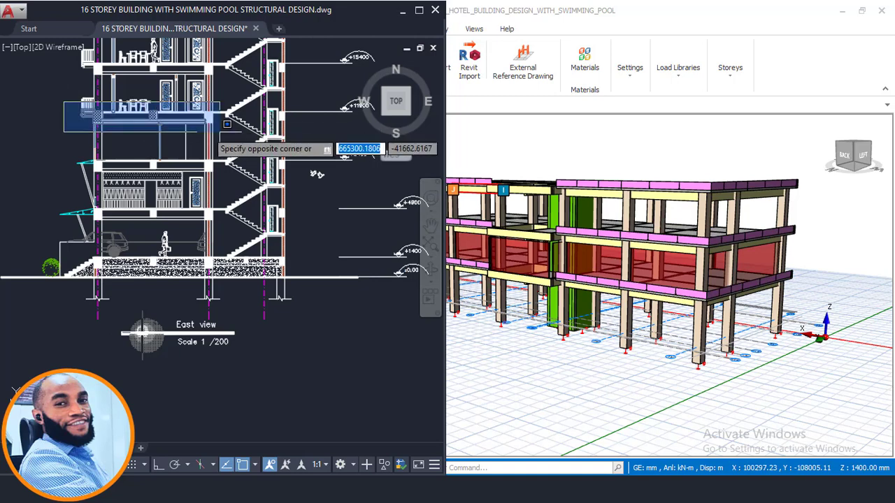
left_click(29, 106)
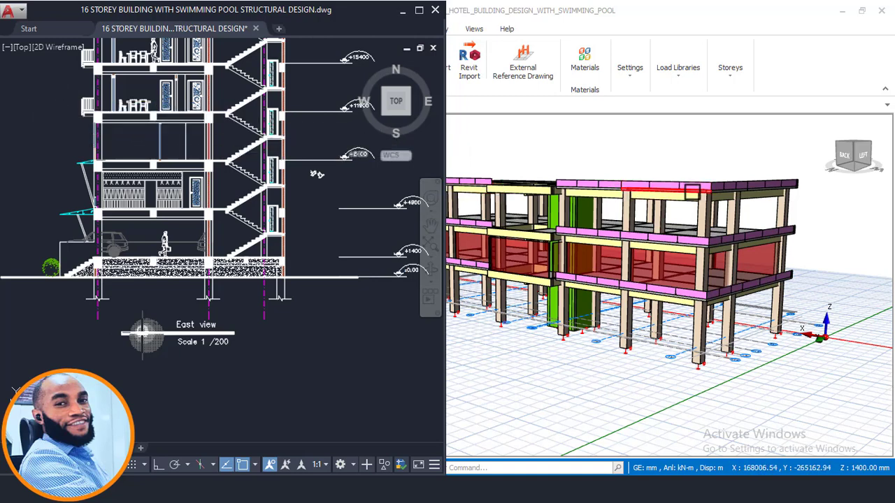
mouse_move(670, 190)
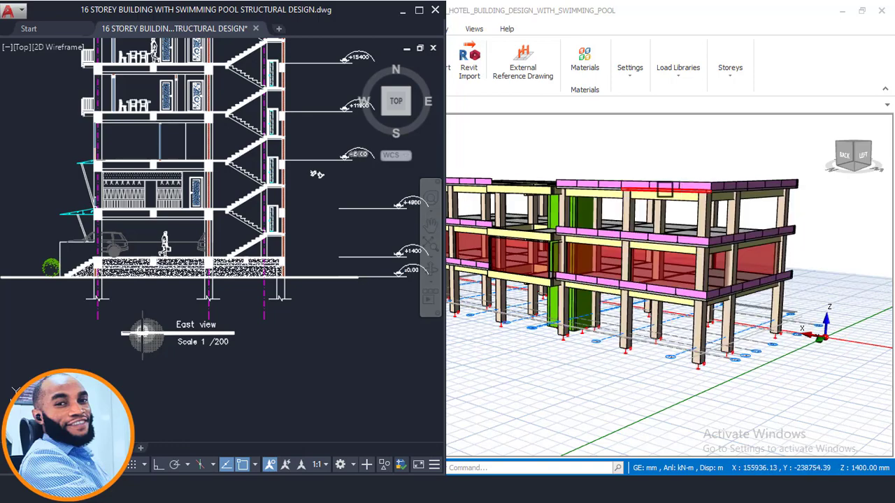
middle_click_drag(690, 183, 553, 207)
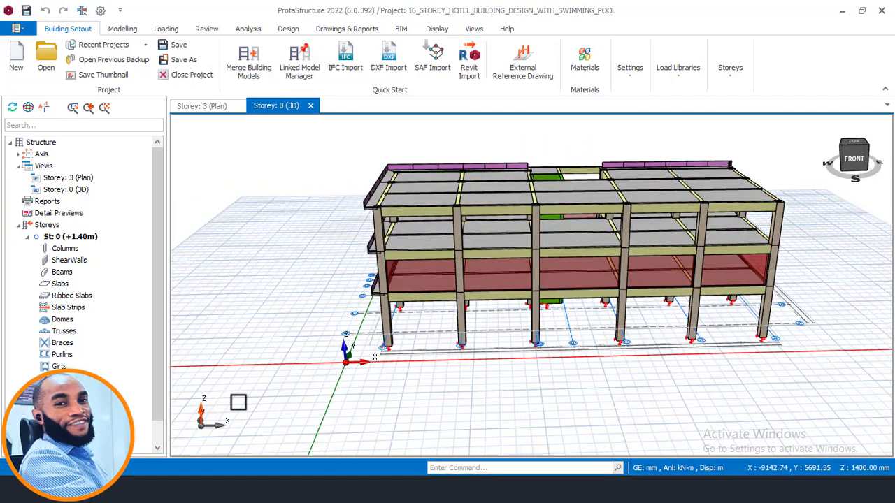
Return to the AutoCAD drawing and examine the 3rd-9th Floor plan, followed by the Second Floor plan.
key("alt+Tab")
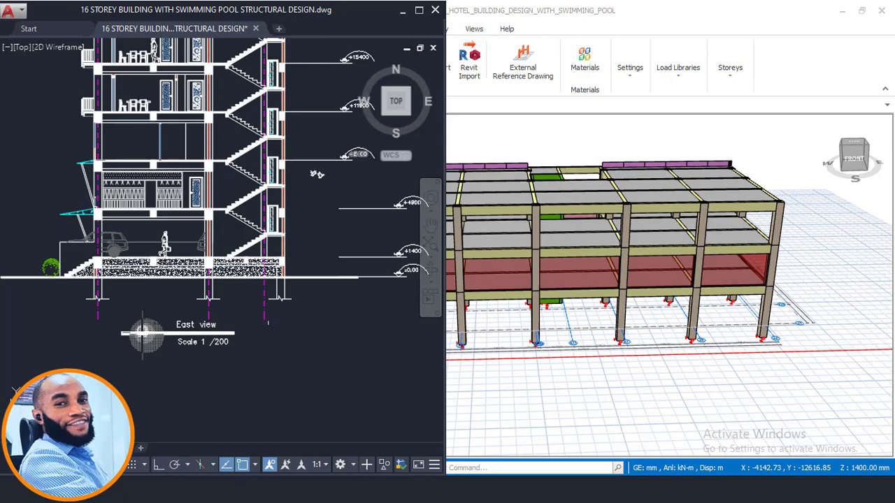
scroll(268, 323, "down", 2)
scroll(273, 257, "down", 2)
middle_click_drag(274, 223, 168, 329)
middle_click_drag(221, 246, 237, 312)
middle_click_drag(260, 268, 258, 334)
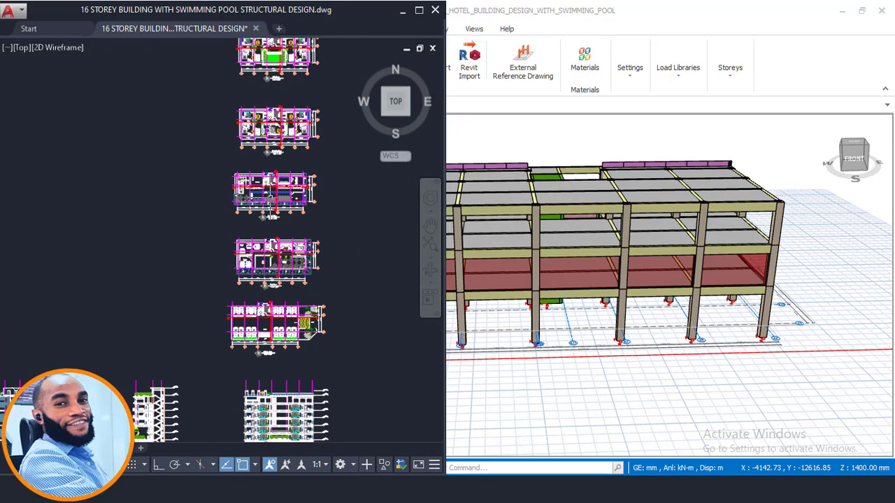
scroll(270, 208, "up", 5)
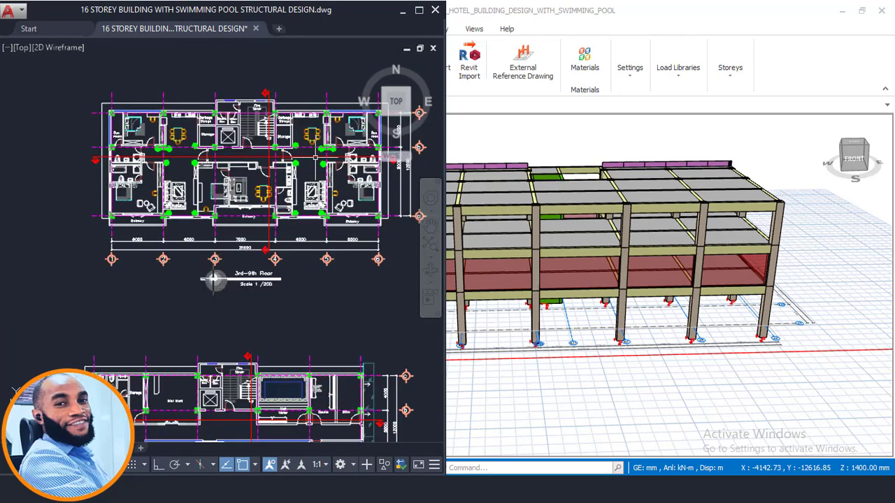
scroll(293, 217, "up", 4)
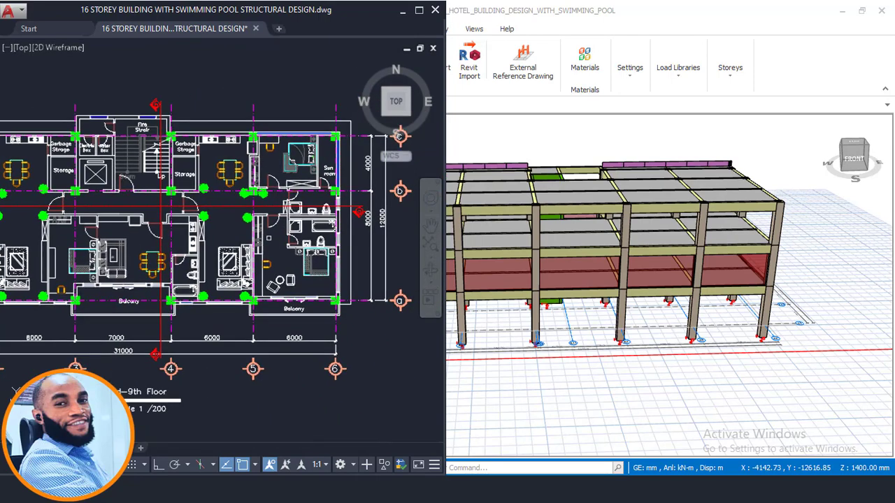
middle_click_drag(269, 336, 272, 183)
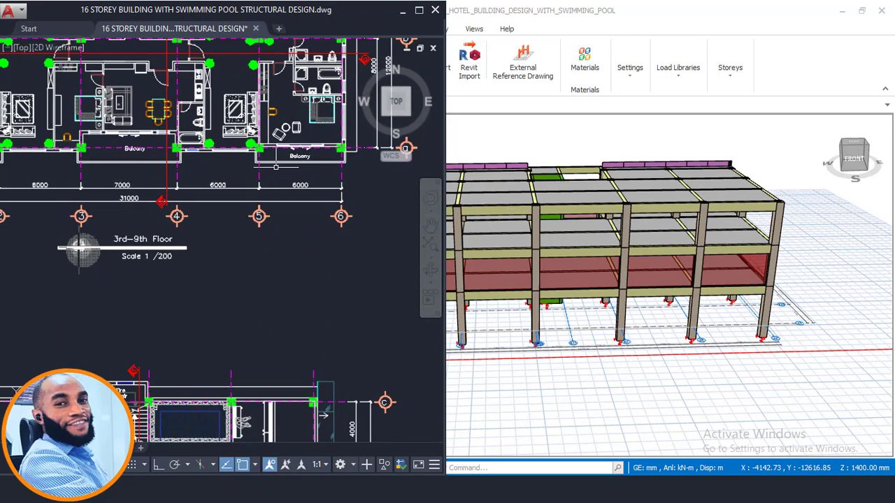
scroll(273, 181, "down", 2)
middle_click_drag(232, 351, 241, 224)
scroll(221, 239, "up", 2)
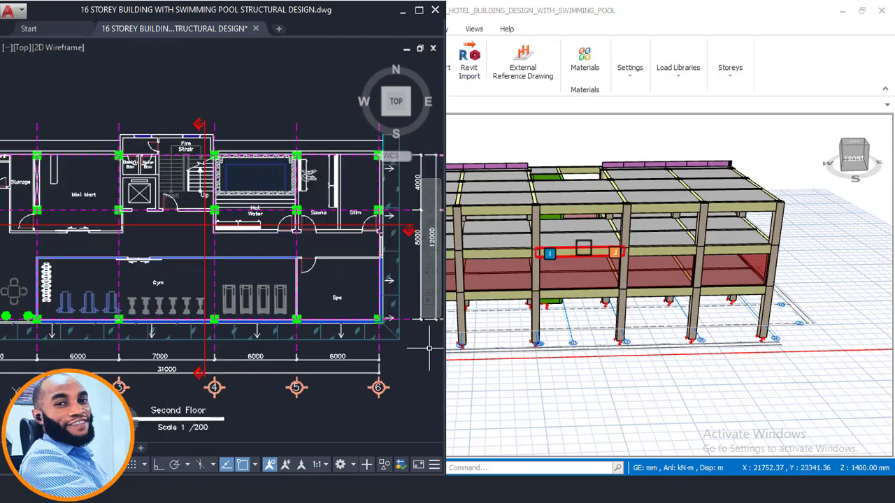
Inspect the ProtaStructure 3D model from the front and compare its top storey with the 3rd-9th Floor plan in AutoCAD.
middle_click_drag(651, 259, 625, 246)
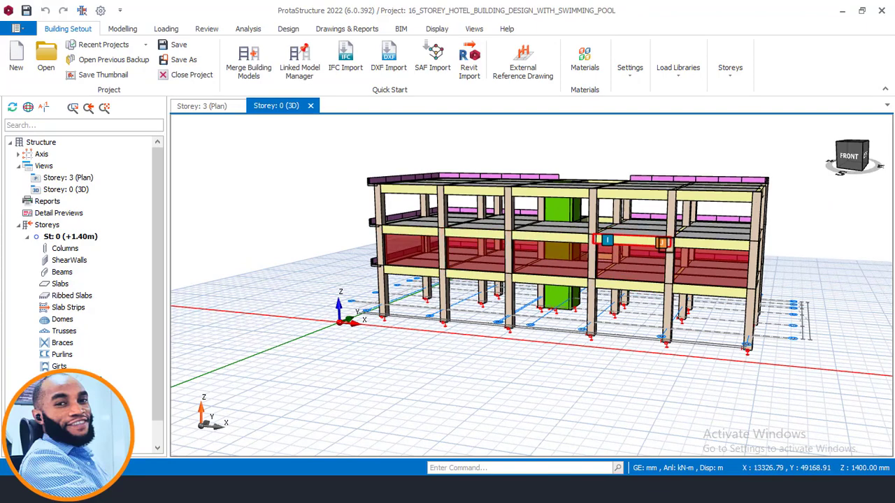
middle_click_drag(648, 246, 609, 276)
mouse_move(641, 252)
mouse_move(613, 273)
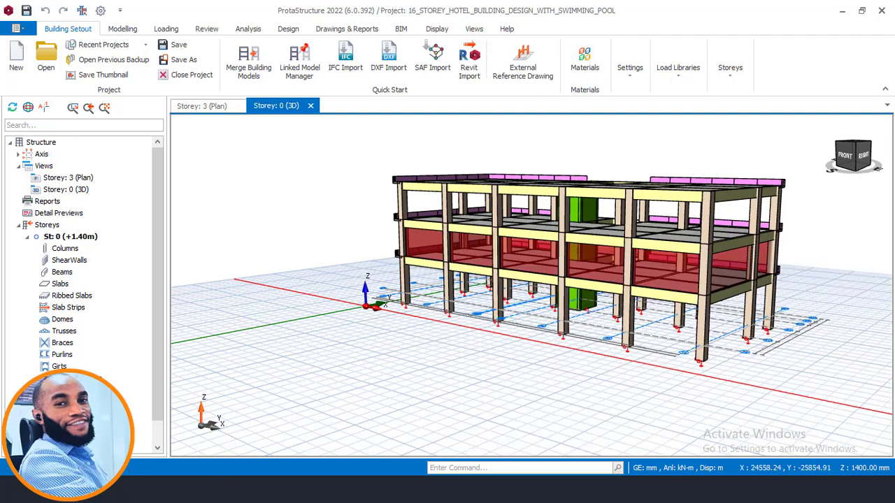
key("alt+Tab")
scroll(271, 228, "down", 2)
middle_click_drag(217, 113, 218, 280)
scroll(218, 247, "up", 4)
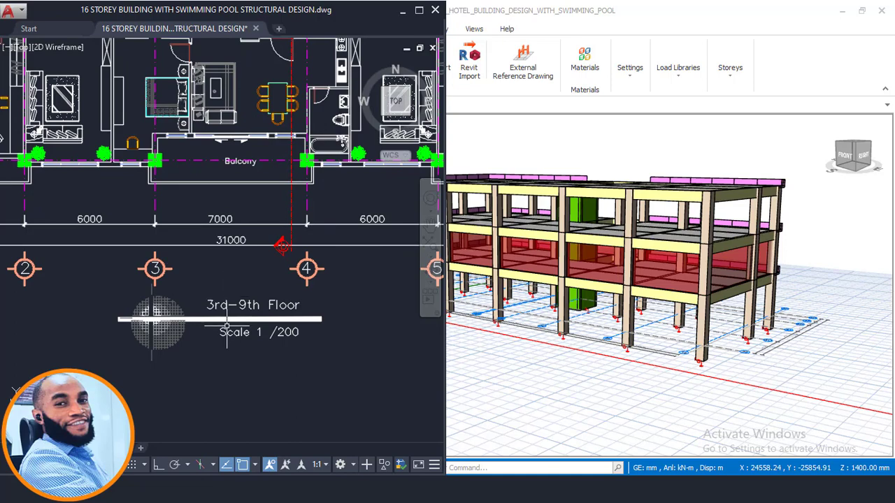
scroll(225, 324, "up", 2)
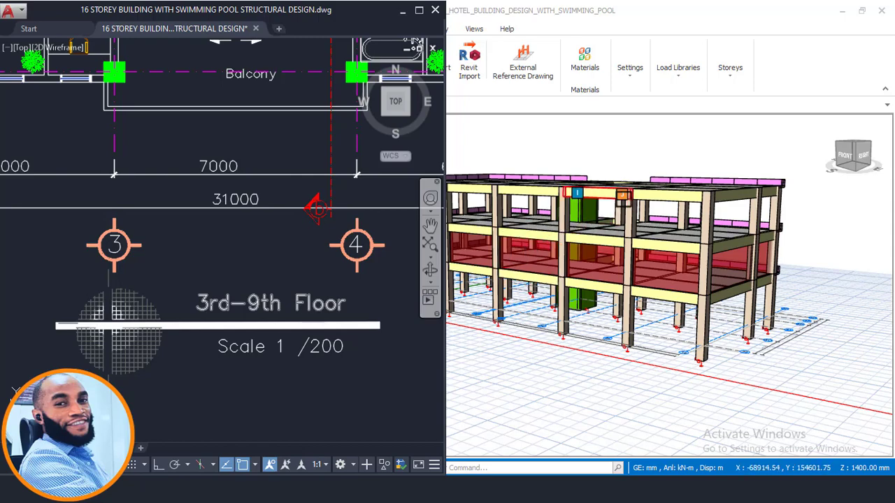
mouse_move(634, 198)
mouse_move(662, 203)
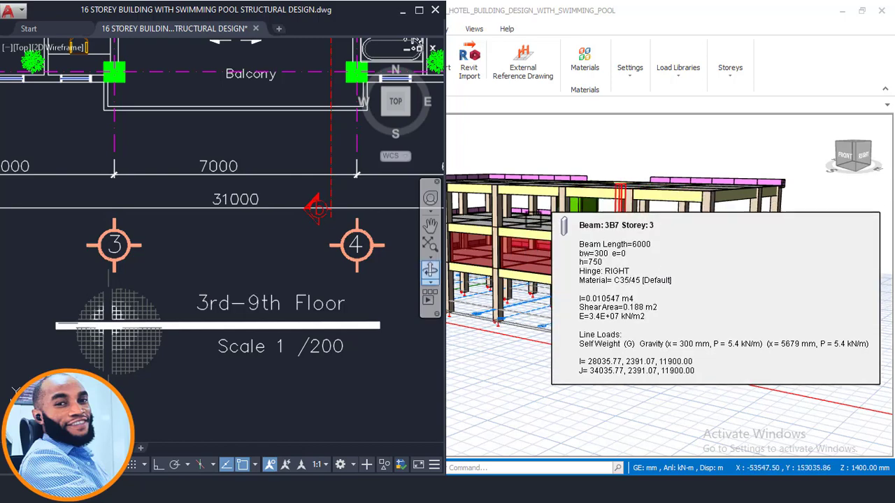
Compare the room and balcony layout of the 3rd-9th Floor plan with the Second Floor plan in the drawing.
scroll(275, 295, "down", 5)
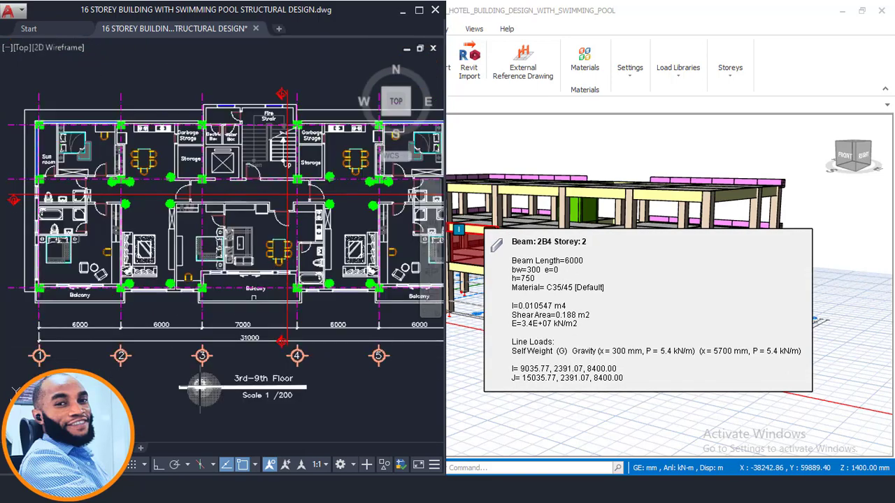
middle_click_drag(289, 238, 244, 253)
middle_click_drag(181, 246, 200, 230)
middle_click_drag(263, 251, 278, 183)
scroll(278, 183, "down", 2)
middle_click_drag(230, 318, 228, 171)
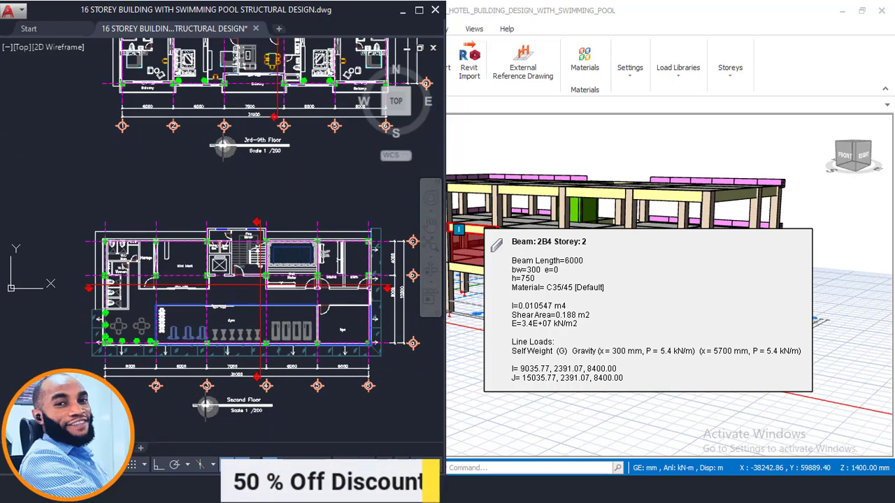
scroll(158, 336, "up", 2)
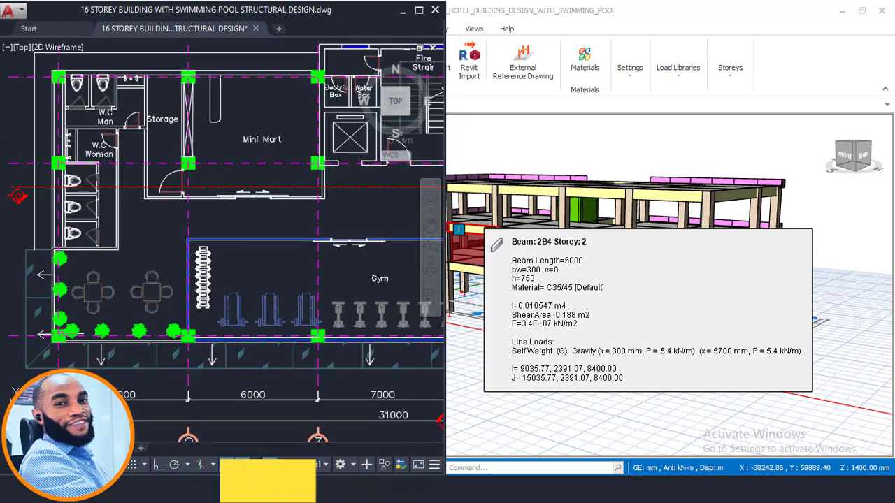
scroll(88, 356, "down", 1)
middle_click_drag(269, 160, 260, 334)
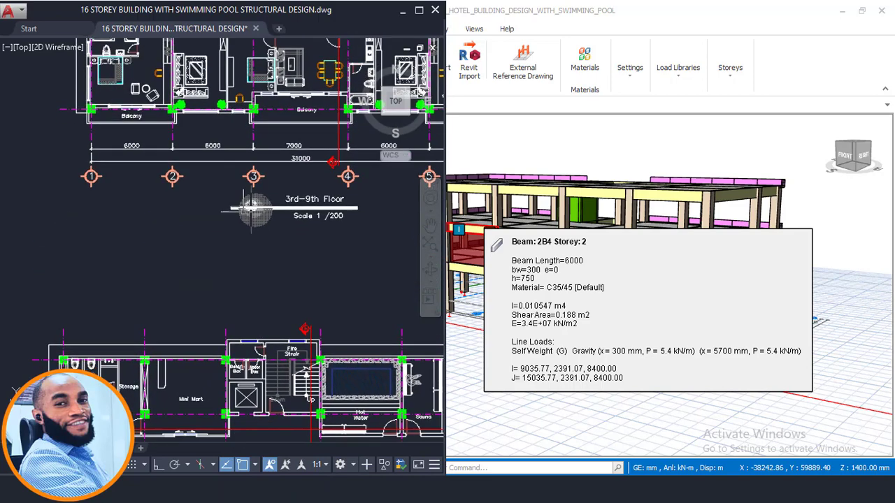
middle_click_drag(246, 192, 245, 261)
scroll(339, 278, "up", 2)
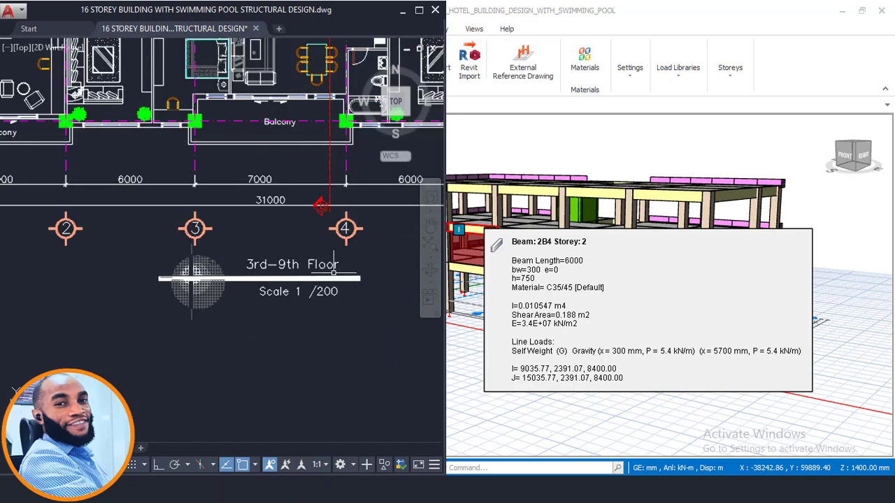
Maximize the AutoCAD drawing and examine the balconies along grid line a and the right-hand apartments of the 3rd-9th Floor plan.
left_click(417, 11)
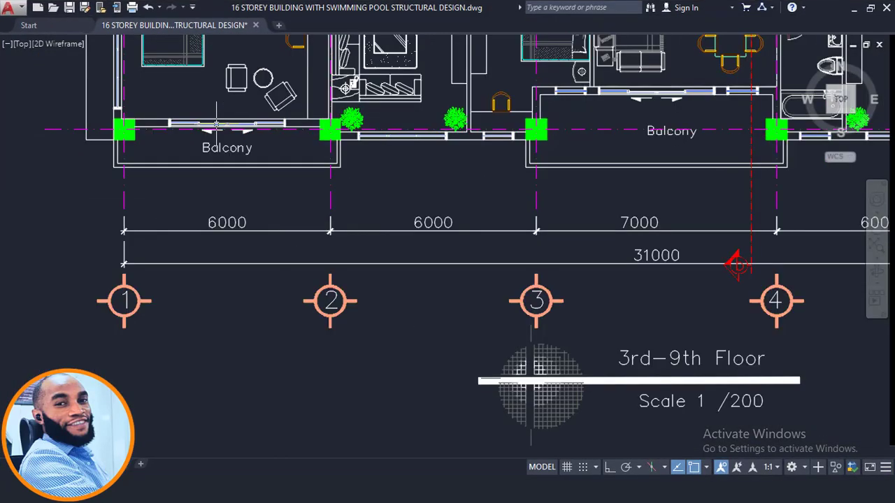
scroll(216, 236, "up", 2)
scroll(375, 264, "down", 5)
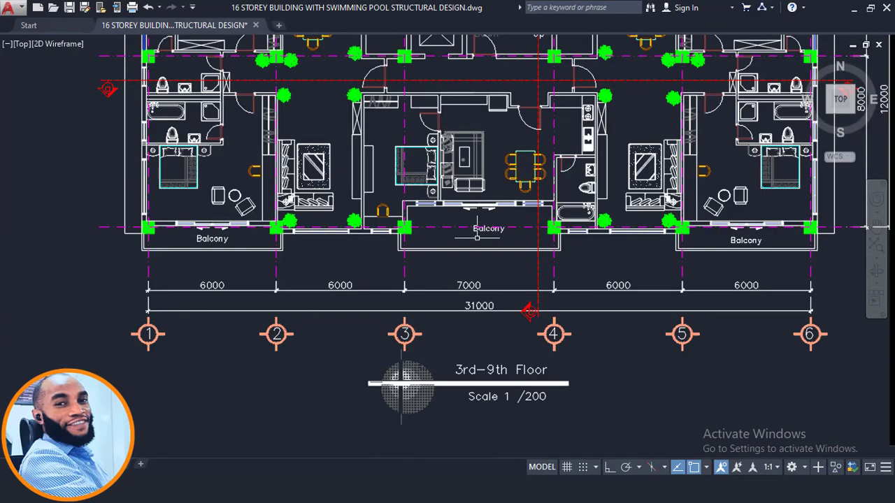
scroll(305, 224, "up", 3)
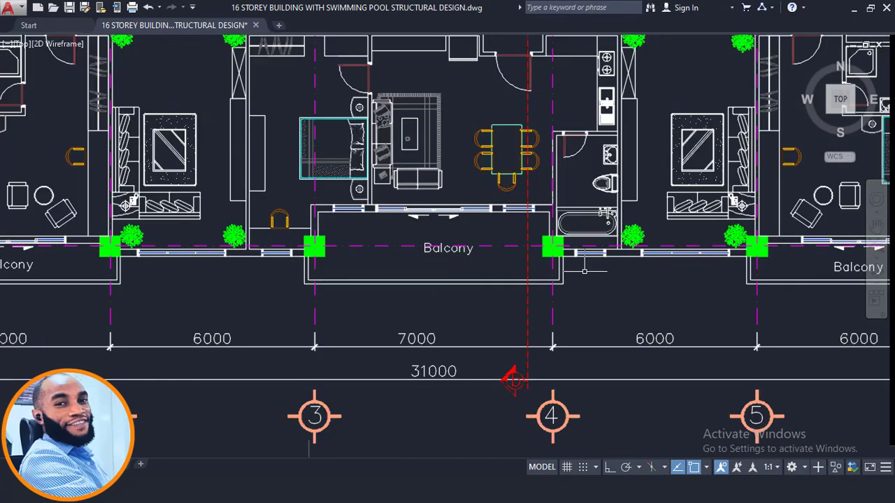
middle_click_drag(569, 239, 310, 251)
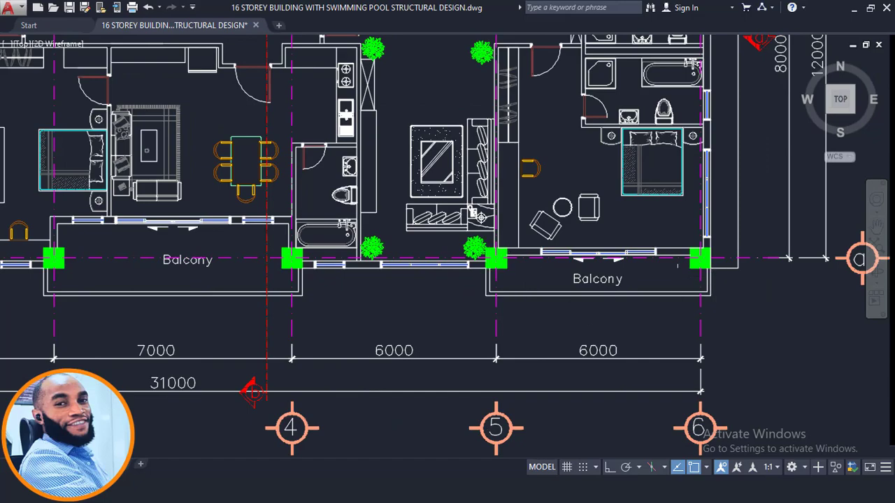
scroll(426, 361, "down", 5)
scroll(426, 419, "up", 3)
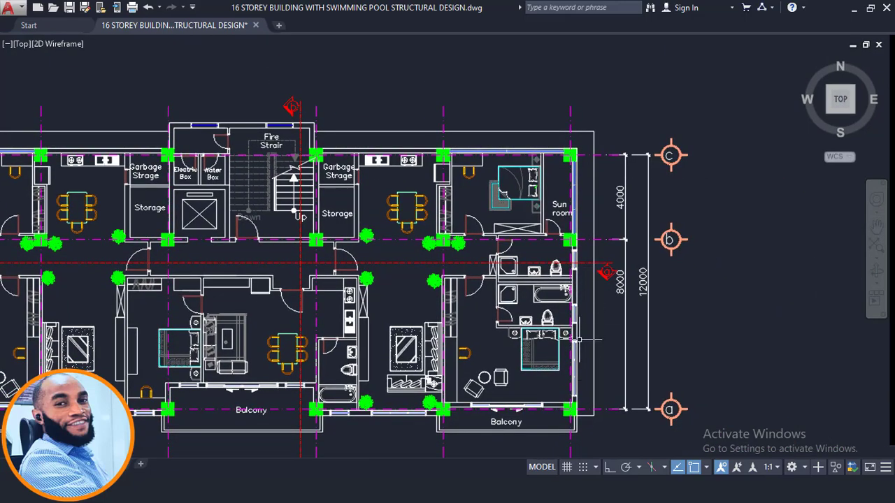
Check the Second Floor plan's outer edges, gym and pool area against the 3rd-9th Floor plan above it.
scroll(522, 188, "down", 4)
middle_click_drag(530, 300, 527, 179)
scroll(422, 203, "up", 2)
scroll(423, 203, "down", 2)
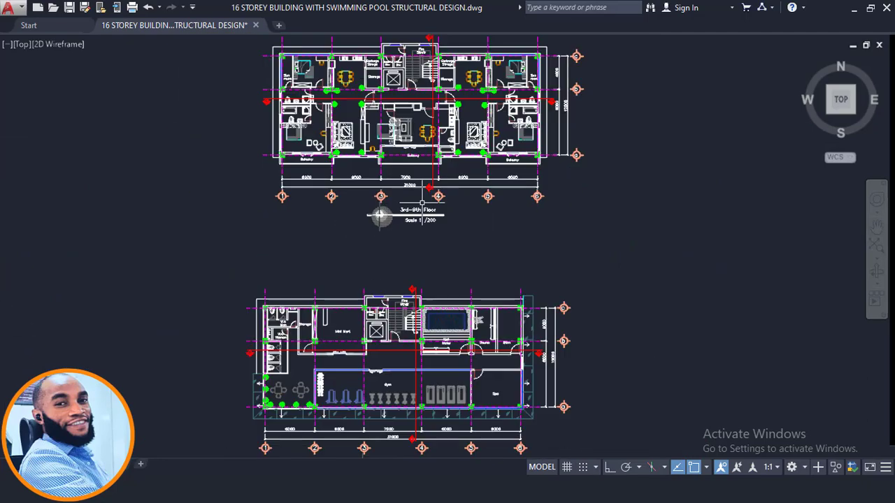
scroll(415, 209, "up", 2)
scroll(419, 173, "down", 2)
middle_click_drag(453, 345, 452, 330)
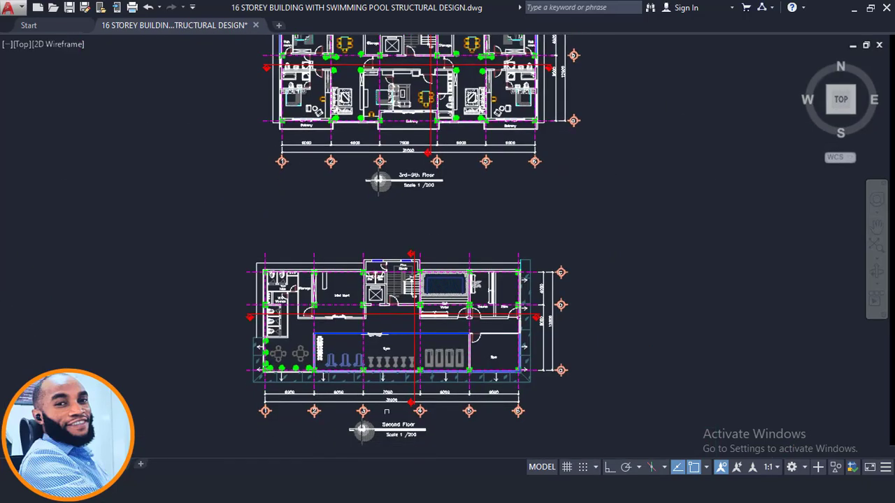
scroll(386, 403, "up", 2)
scroll(407, 372, "down", 2)
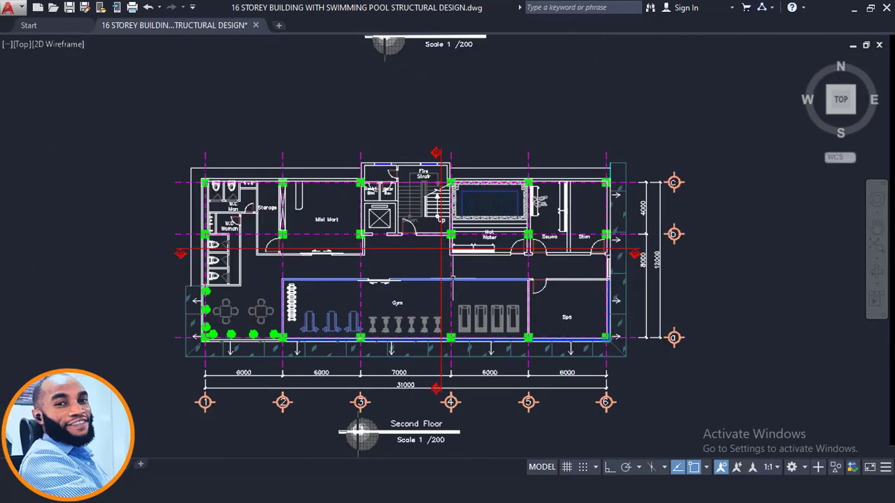
middle_click_drag(475, 244, 475, 299)
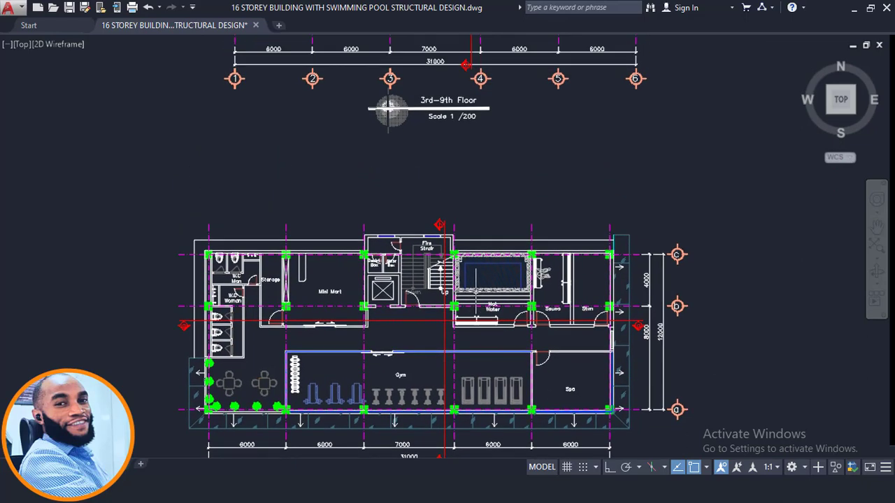
right_click(485, 302)
key("Escape")
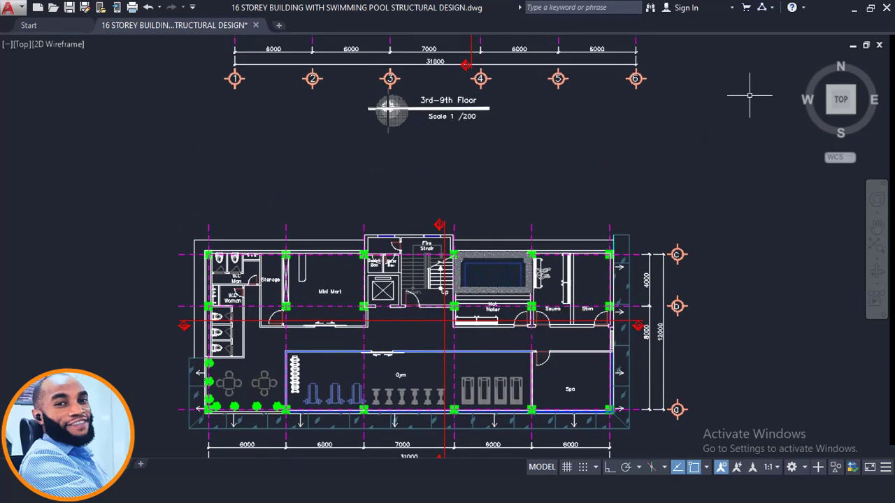
Put the AutoCAD drawing away and open the Storey 3 plan view in ProtaStructure.
left_click(852, 13)
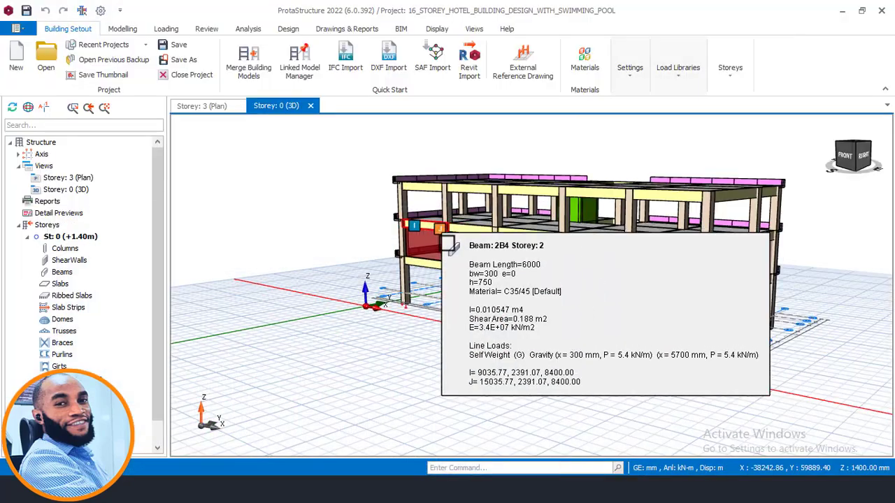
left_click(206, 105)
middle_click_drag(420, 204, 347, 149)
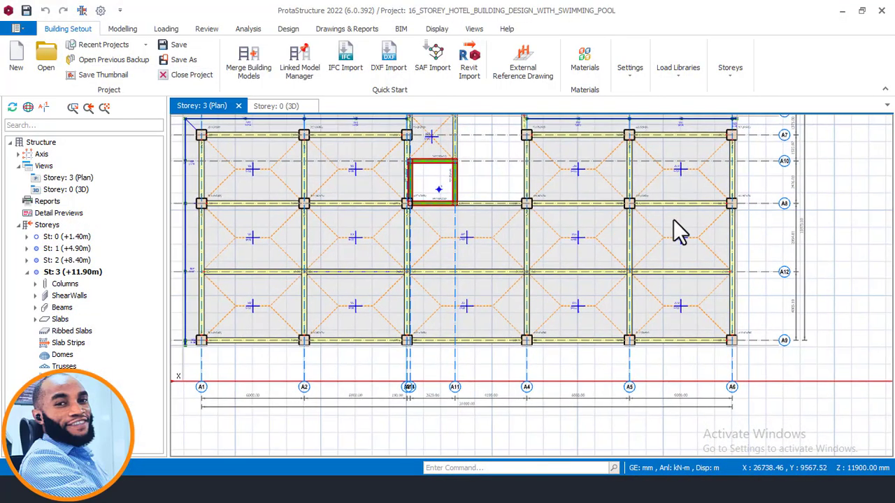
Examine the slab edge at the A6/A7 corner of Storey 3, then switch to AutoCAD and compare the Second and 3rd-9th Floor plans.
middle_click_drag(765, 209, 669, 248)
scroll(651, 210, "up", 2)
middle_click_drag(633, 200, 539, 186)
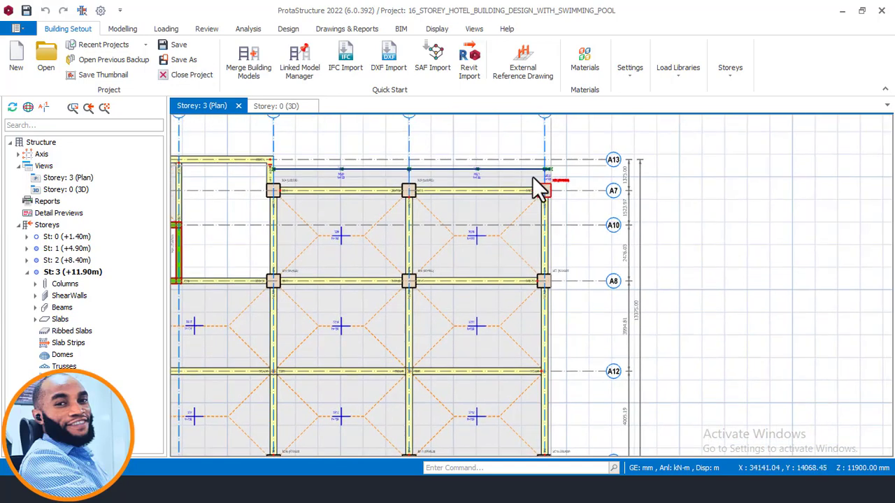
scroll(510, 189, "up", 2)
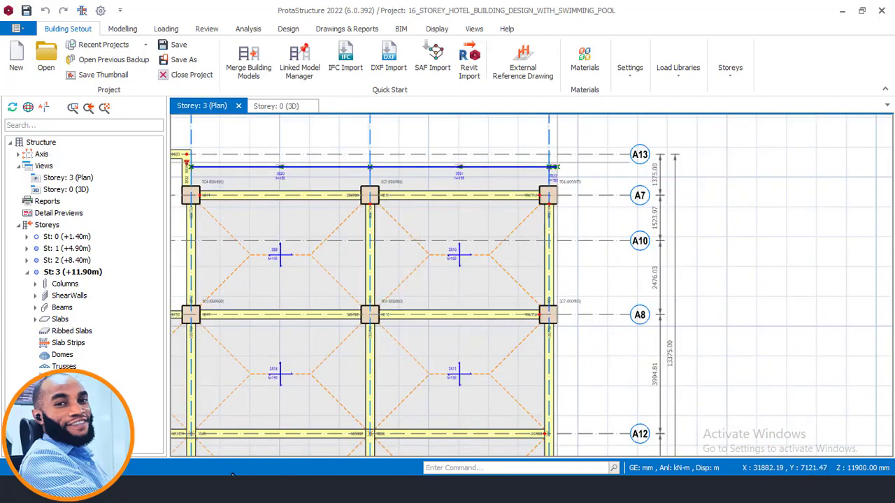
scroll(532, 280, "down", 2)
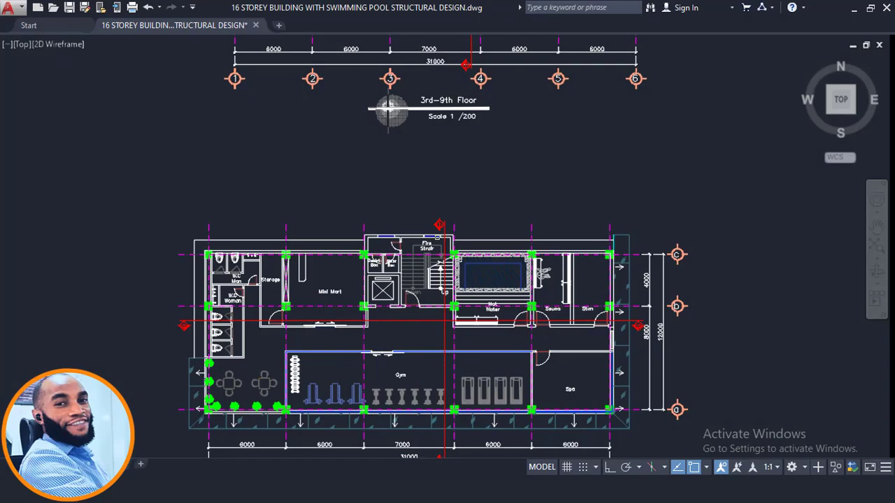
scroll(460, 227, "down", 2)
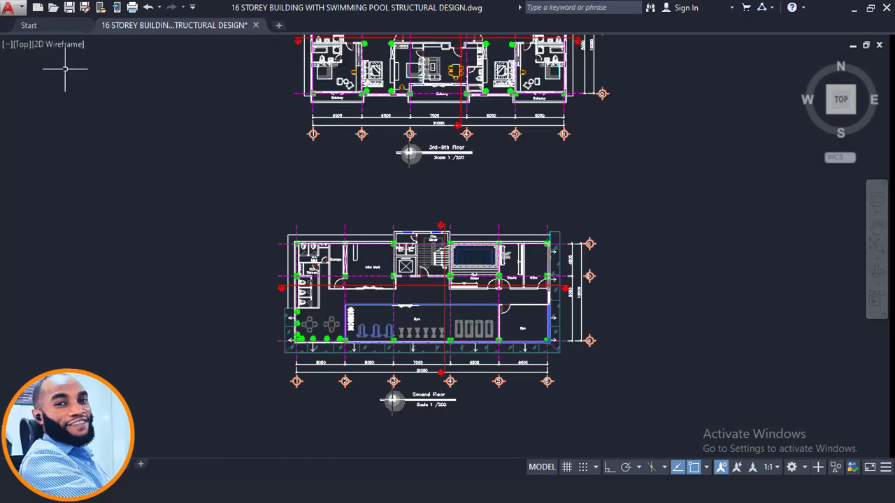
scroll(553, 292, "up", 2)
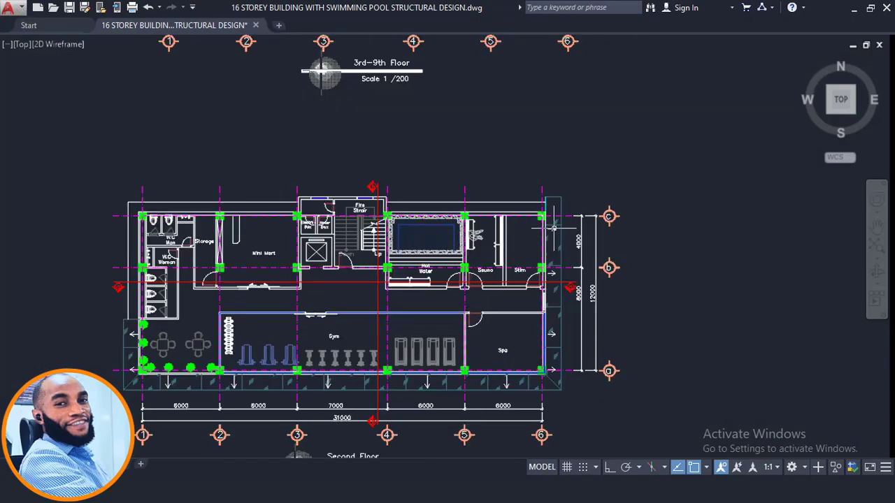
scroll(556, 219, "down", 2)
middle_click_drag(556, 218, 535, 358)
middle_click_drag(524, 195, 514, 286)
scroll(512, 286, "up", 2)
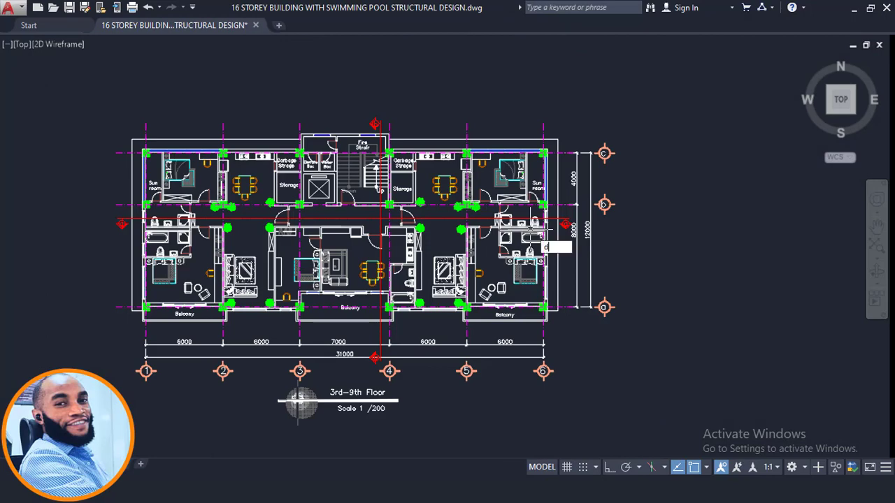
Add a linear dimension on the 3rd-9th Floor plan from the outer wall beside the right-hand Sun room to the parallel overhang line outside.
type("imc")
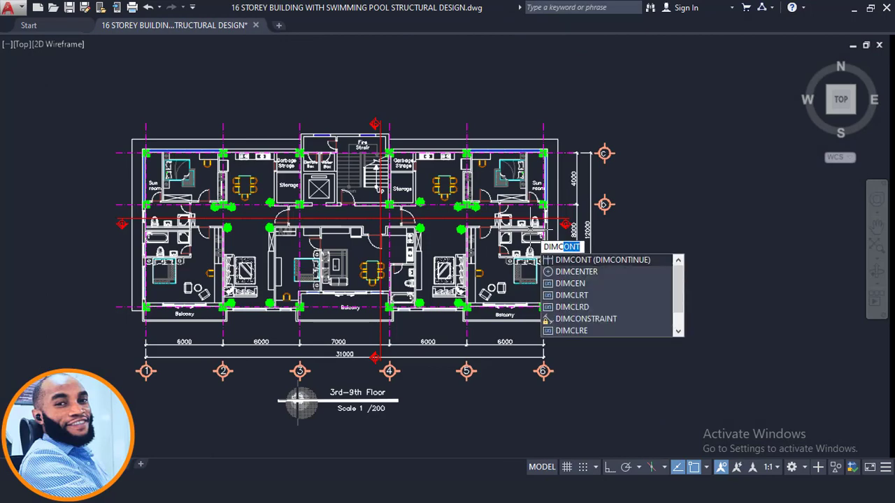
key("BackSpace")
key("BackSpace")
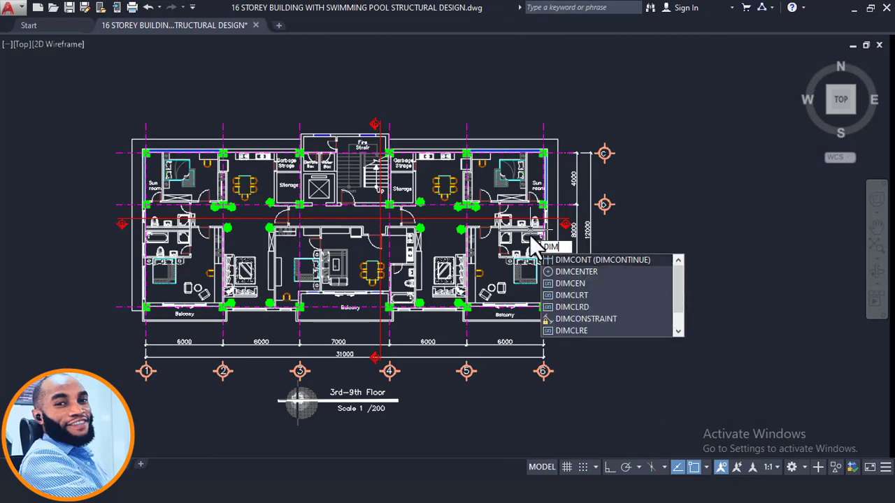
type("l")
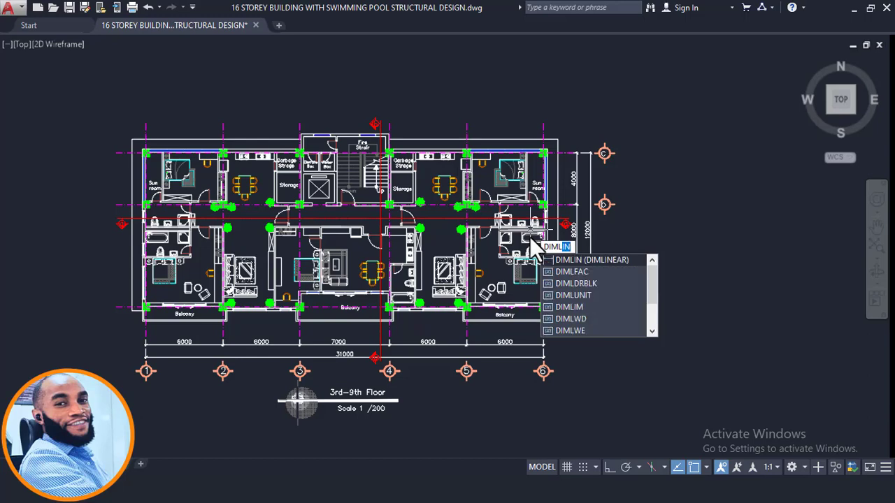
key("Return")
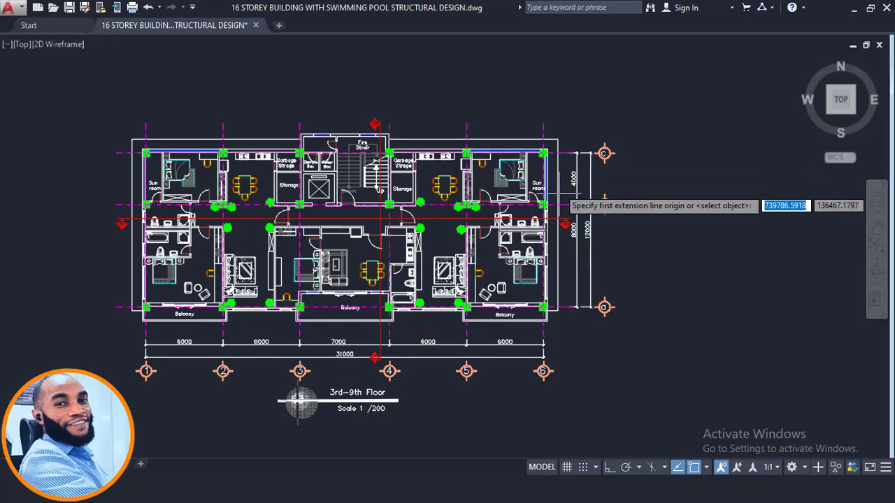
scroll(556, 191, "up", 6)
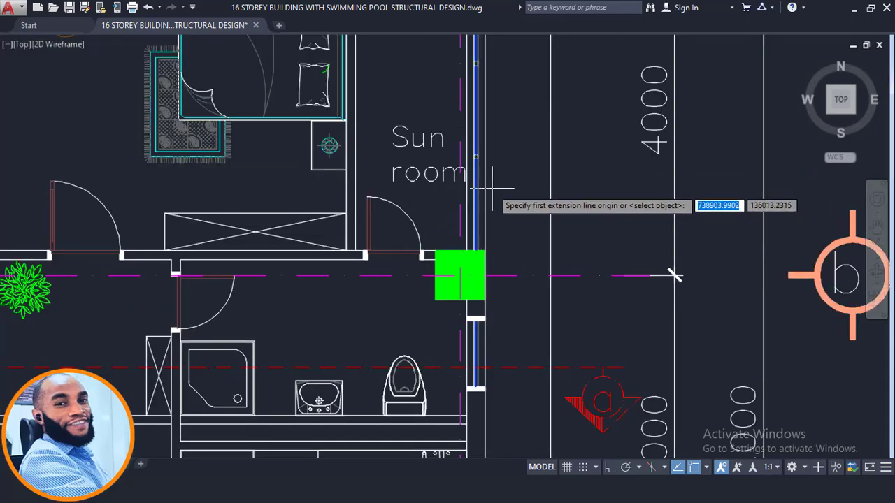
left_click(487, 189)
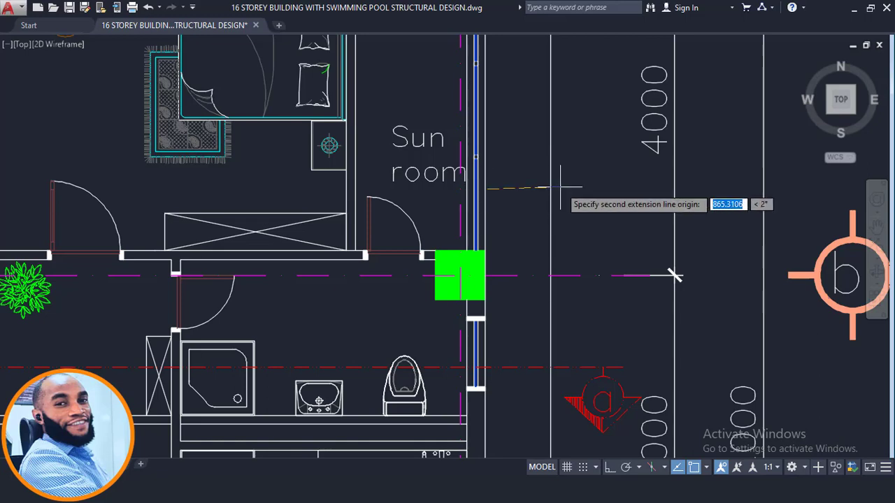
left_click(551, 188)
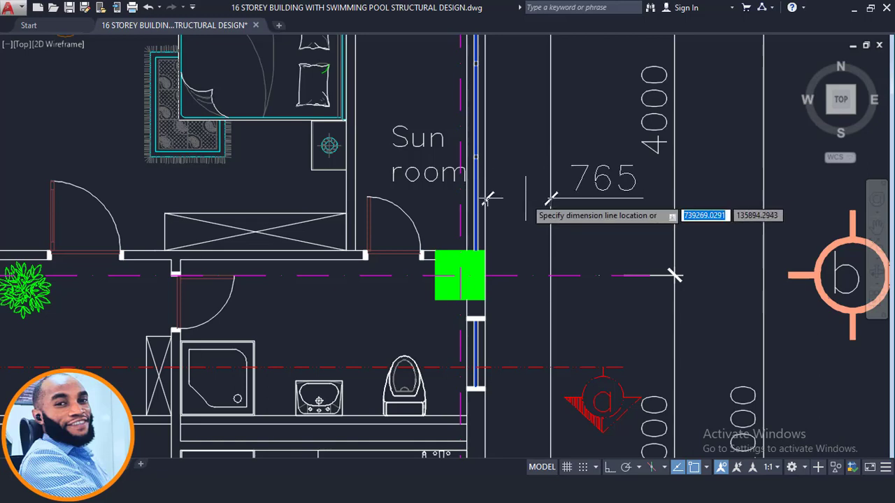
left_click(525, 199)
Stretch the new dimension's wall-side origin exactly onto the outer face of the Sun room wall.
scroll(510, 207, "up", 2)
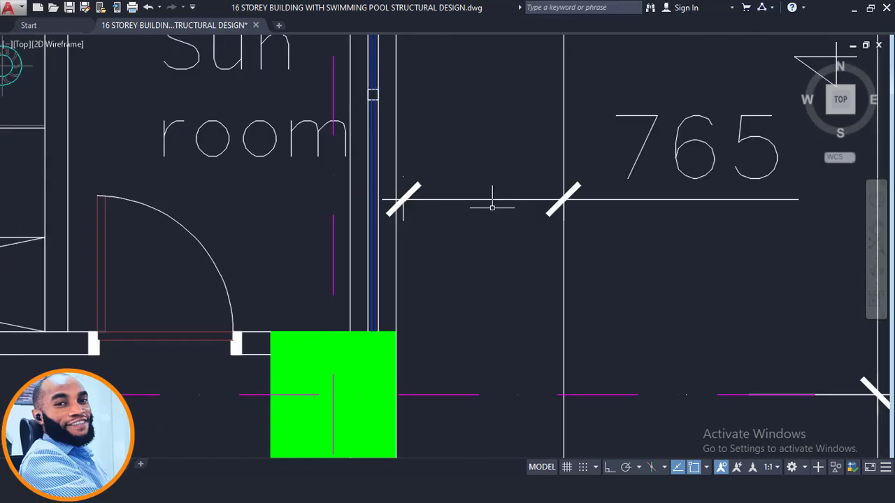
left_click(469, 197)
left_click(439, 235)
scroll(411, 185, "up", 2)
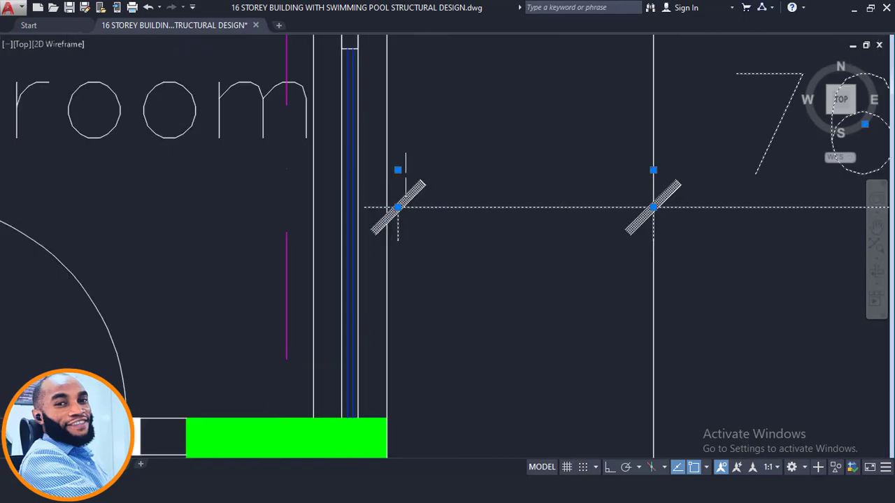
left_click(398, 170)
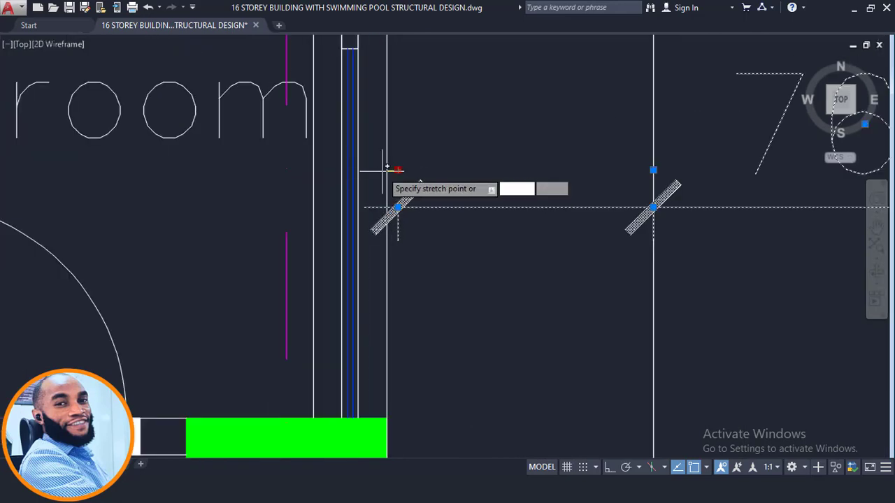
scroll(402, 207, "down", 4)
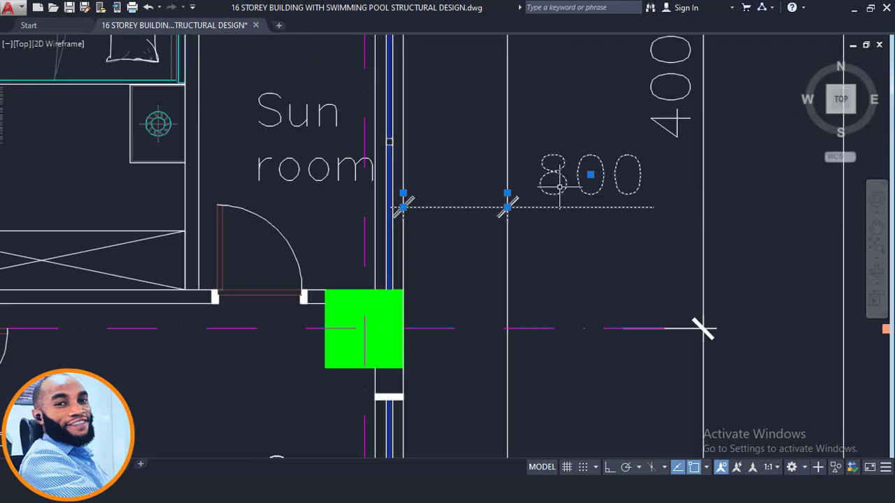
Check how far the overhang outside grid line 6 runs on the 3rd-9th Floor plan, down to the balcony at grid line a.
scroll(703, 329, "down", 3)
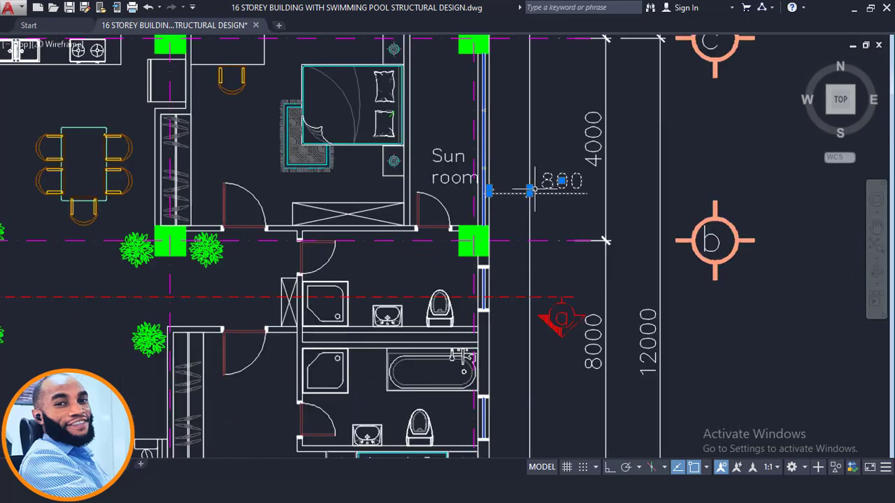
scroll(535, 190, "down", 2)
scroll(531, 187, "down", 2)
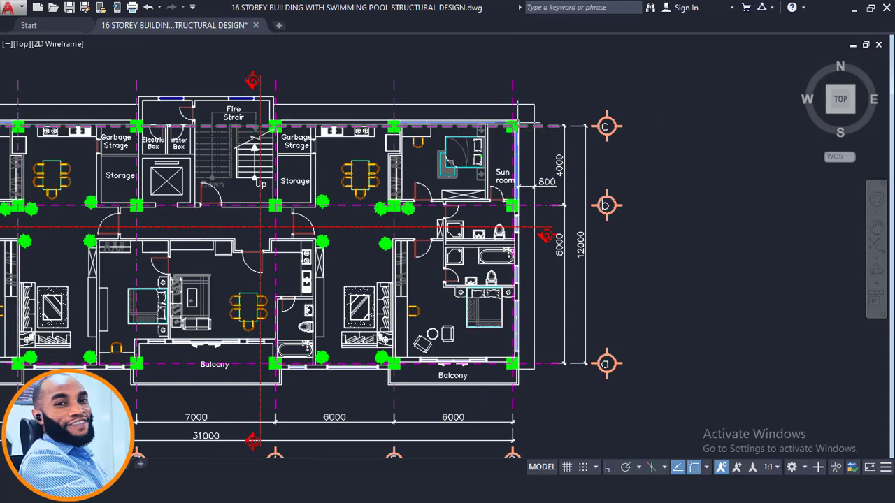
scroll(514, 364, "up", 2)
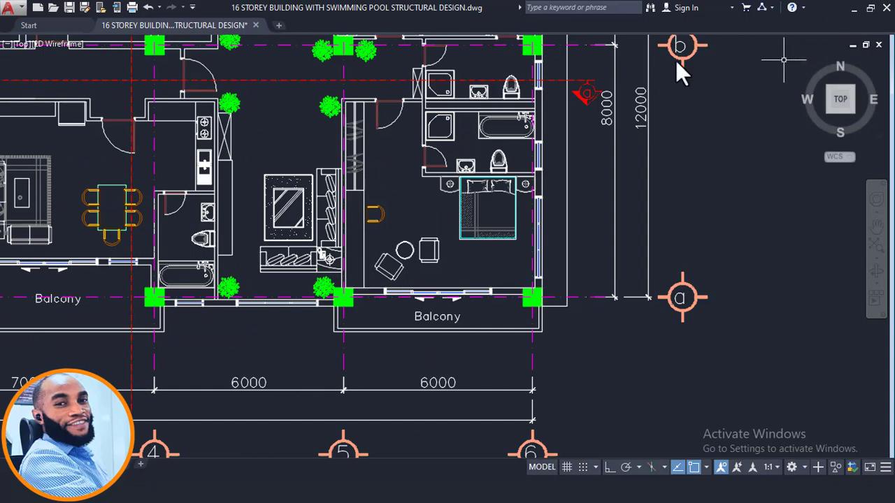
Switch to ProtaStructure and inspect the axes running beside and through corner column 3C6 on the Storey 3 plan.
left_click(219, 489)
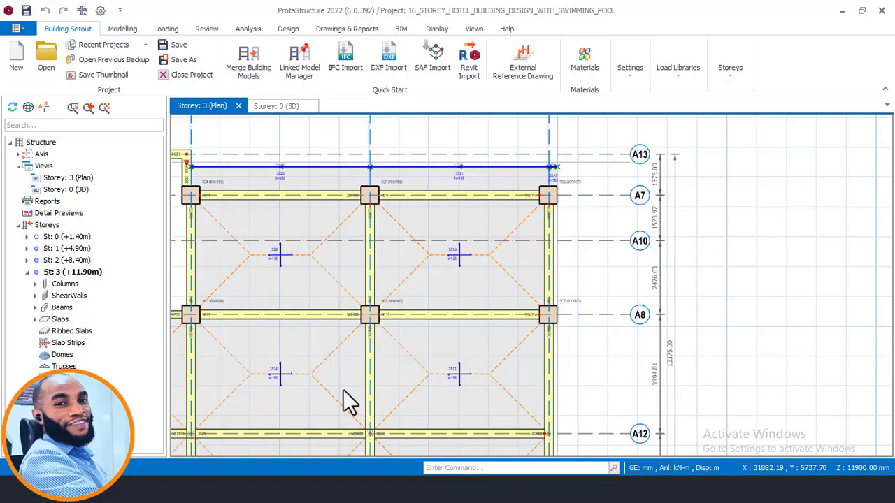
scroll(486, 202, "down", 2)
scroll(520, 210, "up", 4)
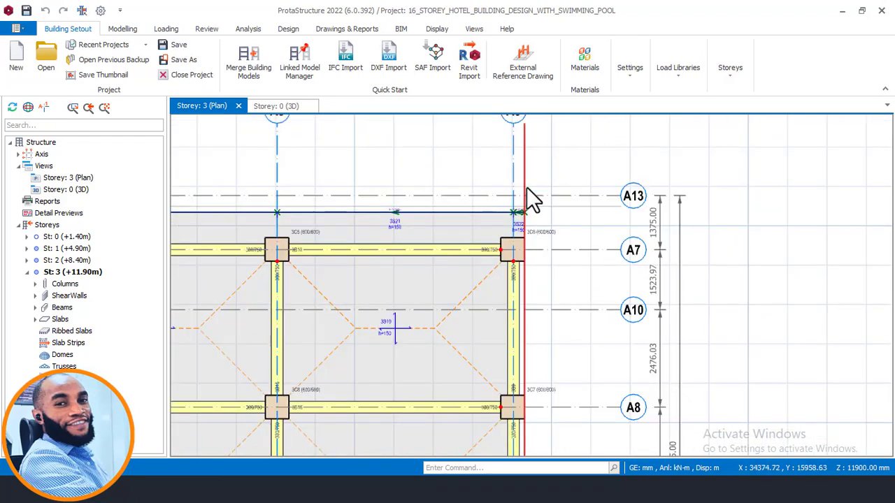
mouse_move(527, 187)
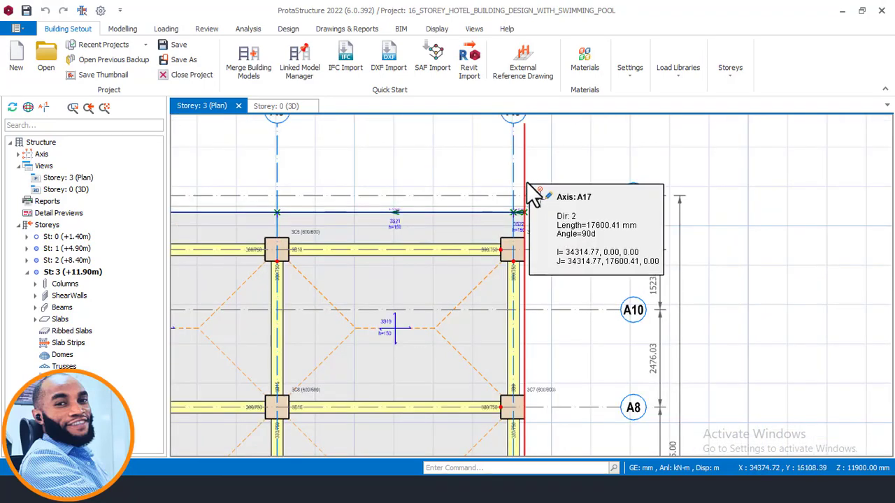
scroll(517, 311, "up", 1)
left_click(516, 260)
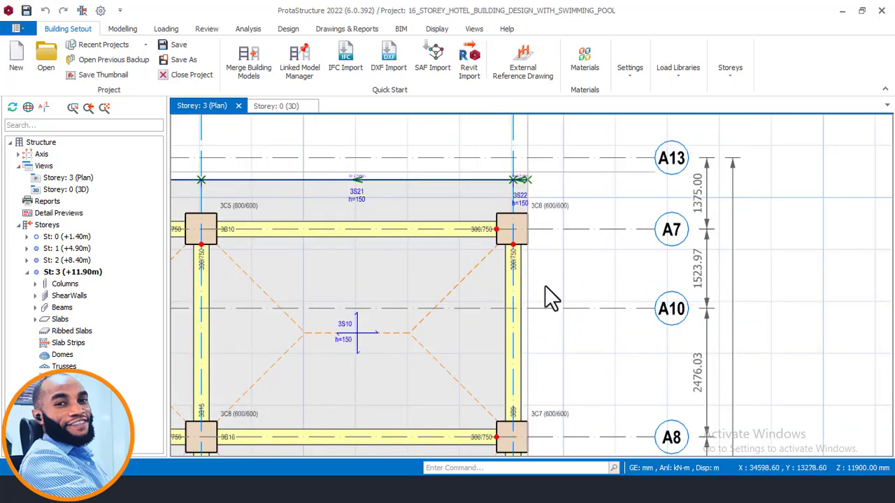
scroll(524, 286, "up", 1)
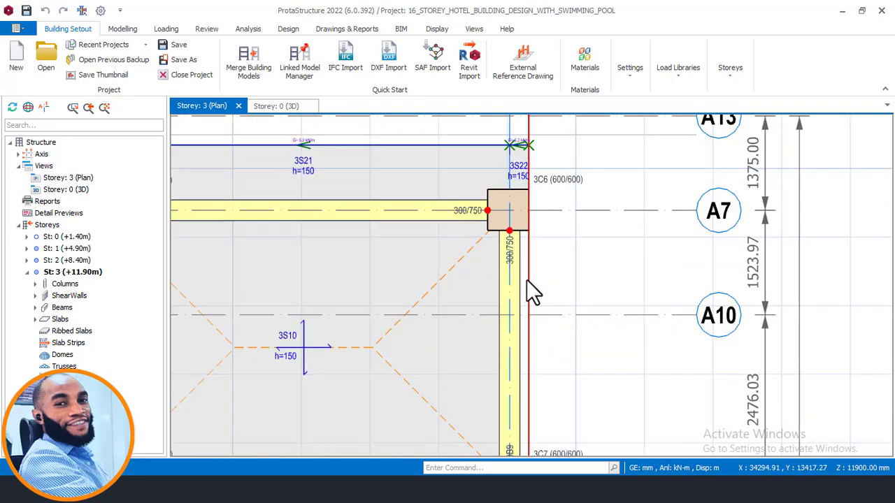
scroll(526, 273, "down", 2)
mouse_move(514, 194)
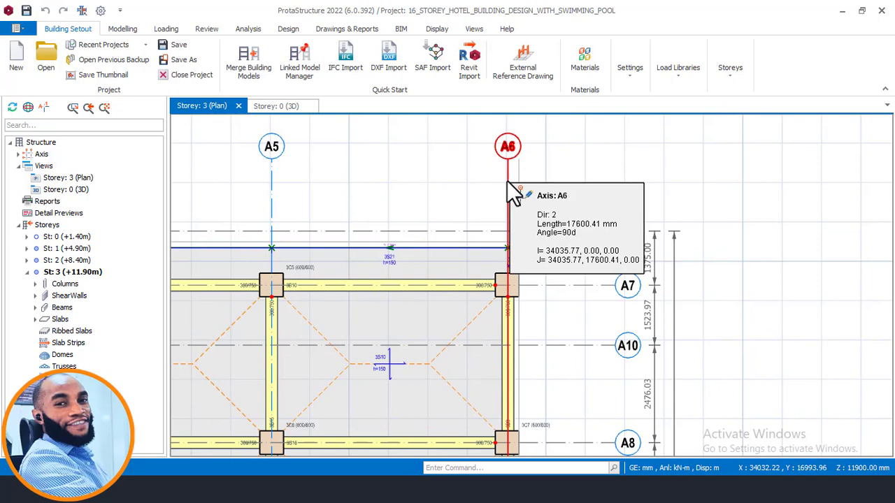
scroll(511, 221, "up", 1)
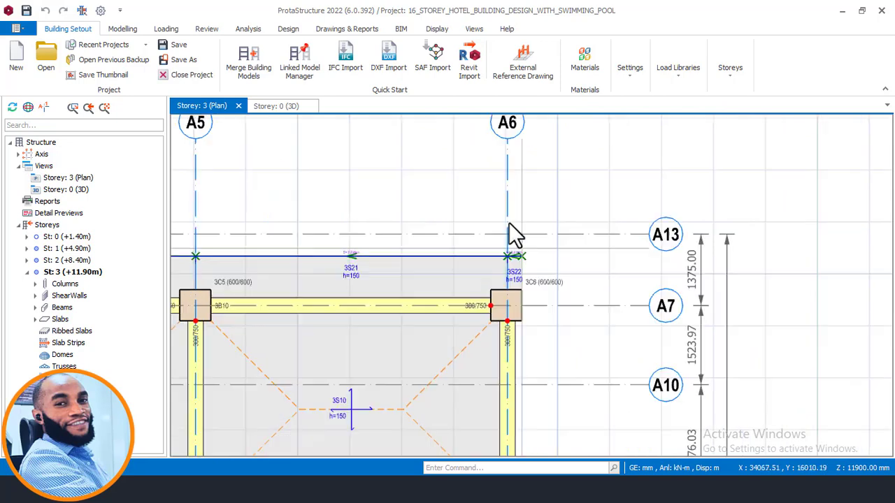
Offset axis A17 inward by 129 mm to the outer face of the beam below column 3C6.
right_click(552, 194)
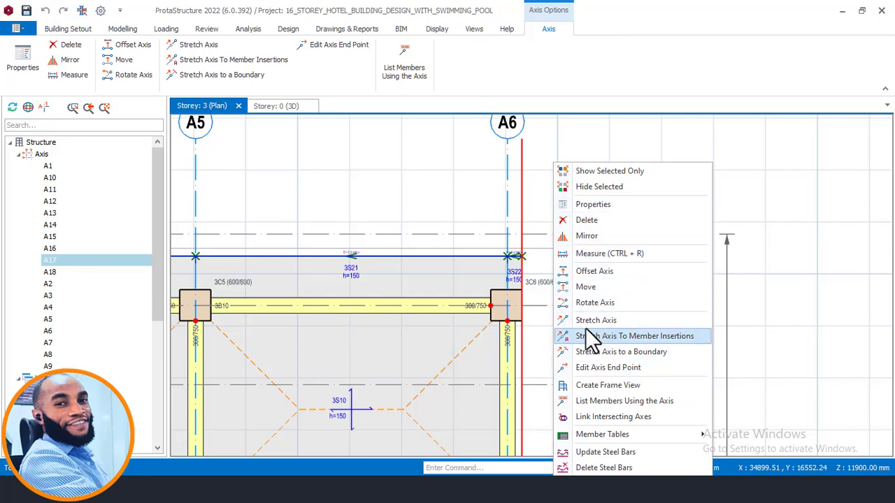
left_click(600, 272)
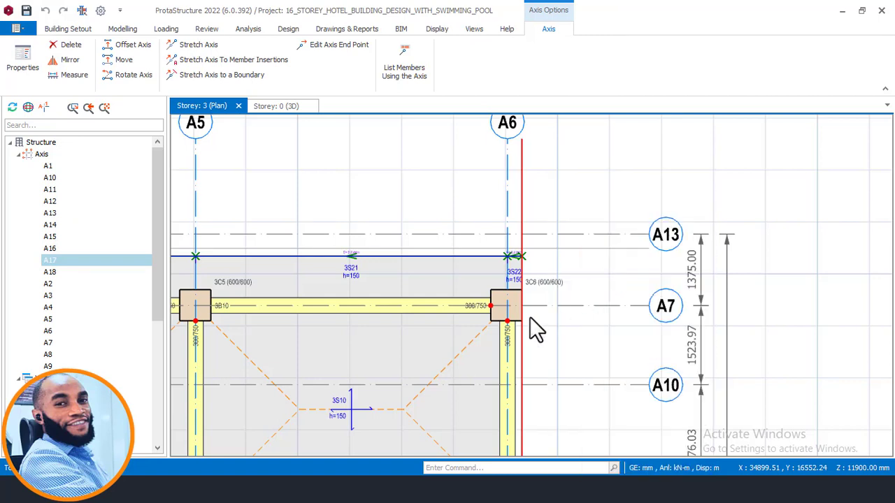
scroll(516, 318, "up", 3)
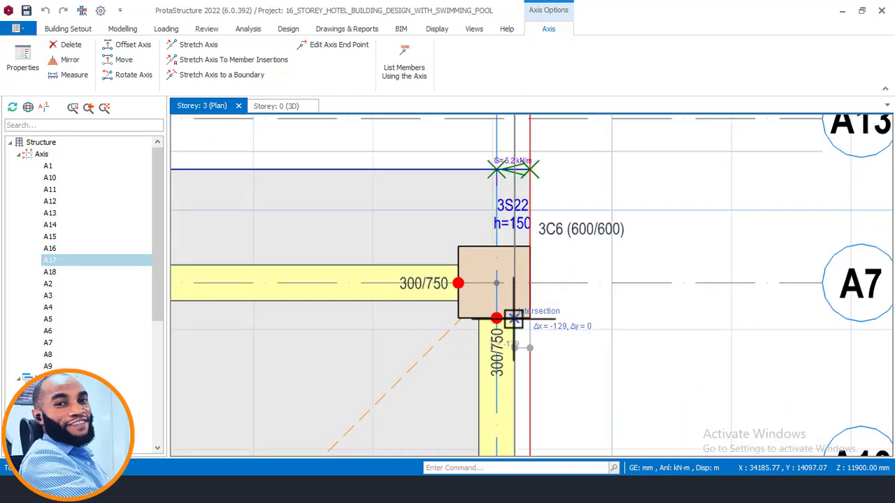
left_click(513, 319)
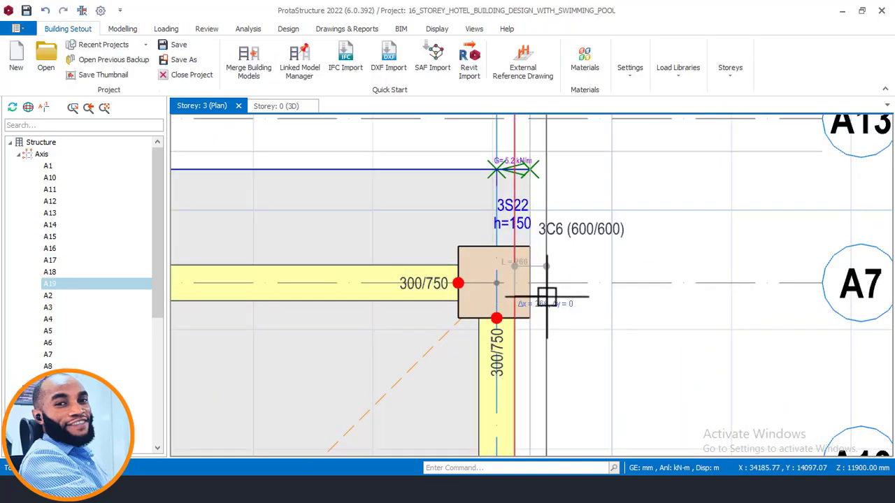
key("Escape")
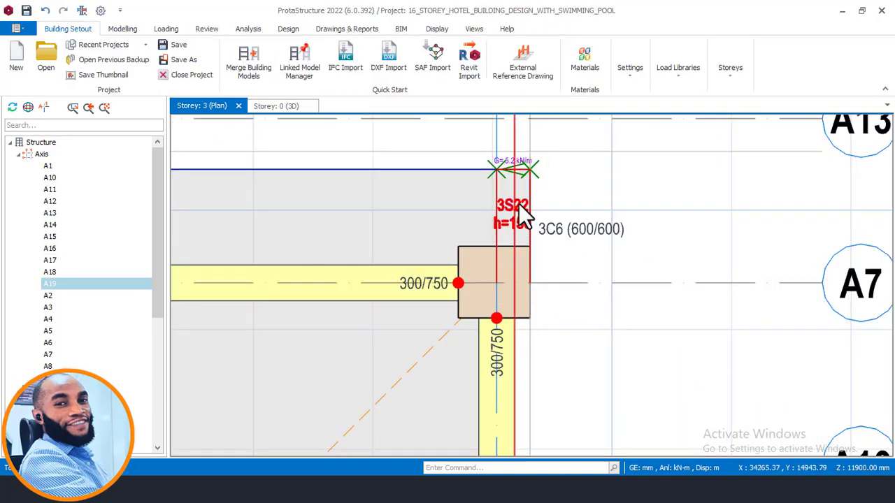
Move axis A19 outward by 800 mm, away from the outer beam face at column 3C6.
left_click(515, 138)
right_click(513, 136)
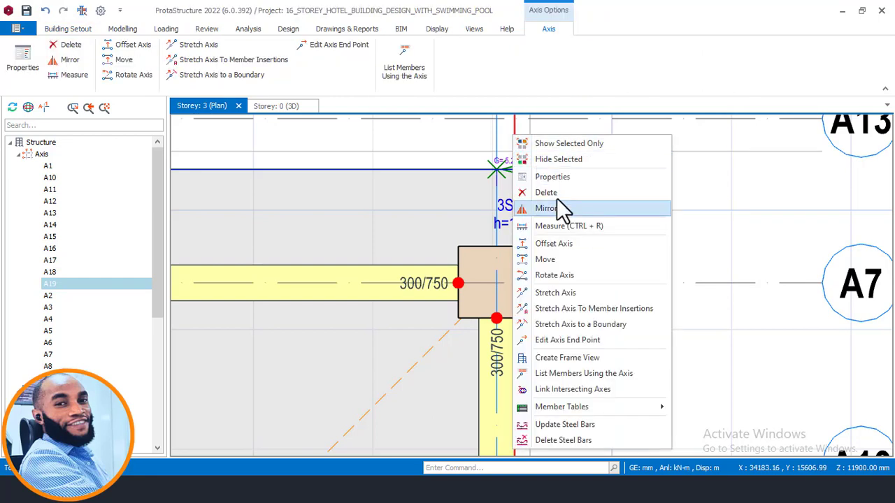
left_click(552, 260)
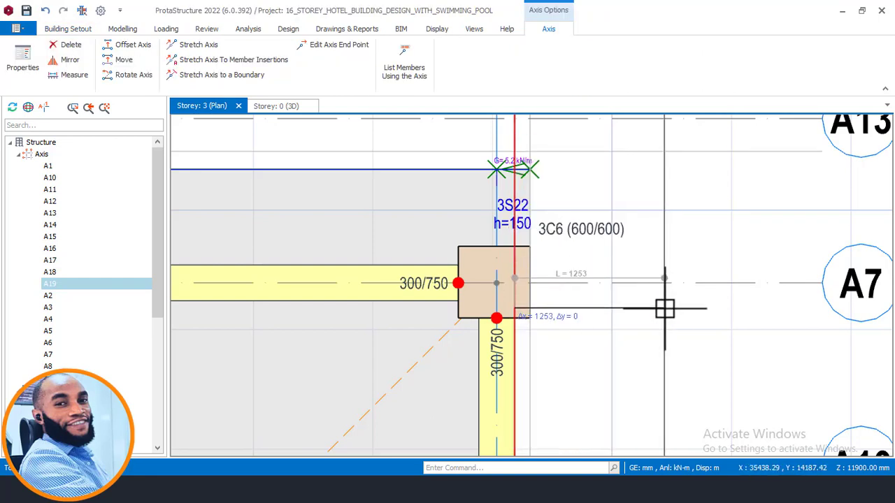
key("Tab")
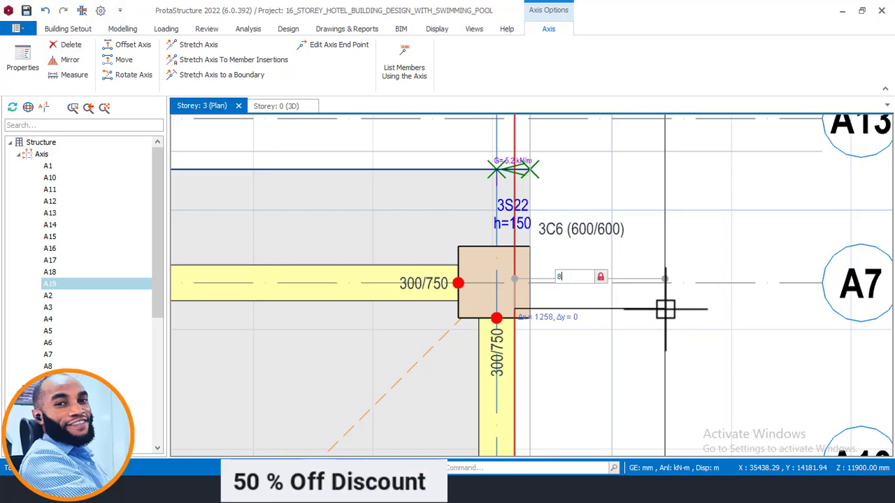
type("800")
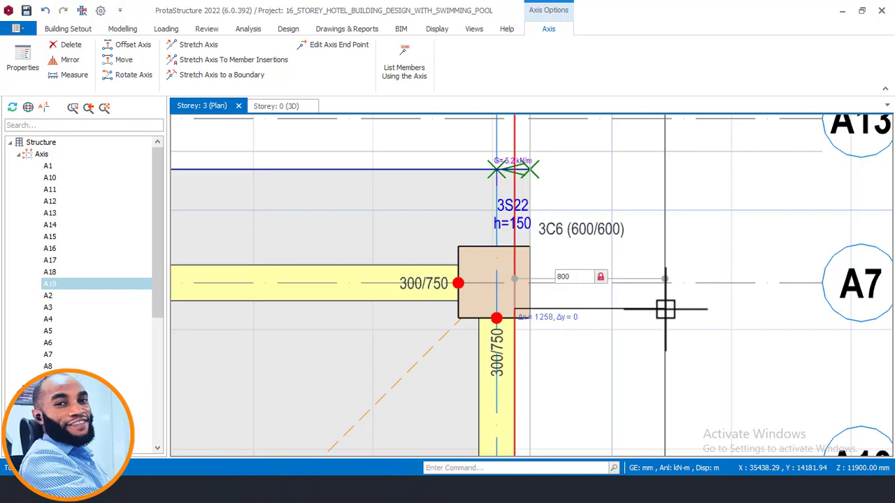
key("Return")
scroll(653, 309, "down", 4)
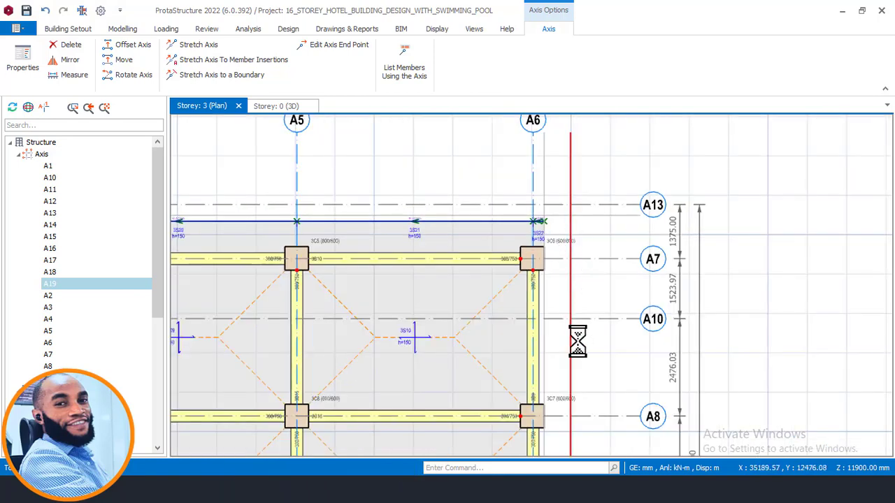
scroll(564, 309, "up", 2)
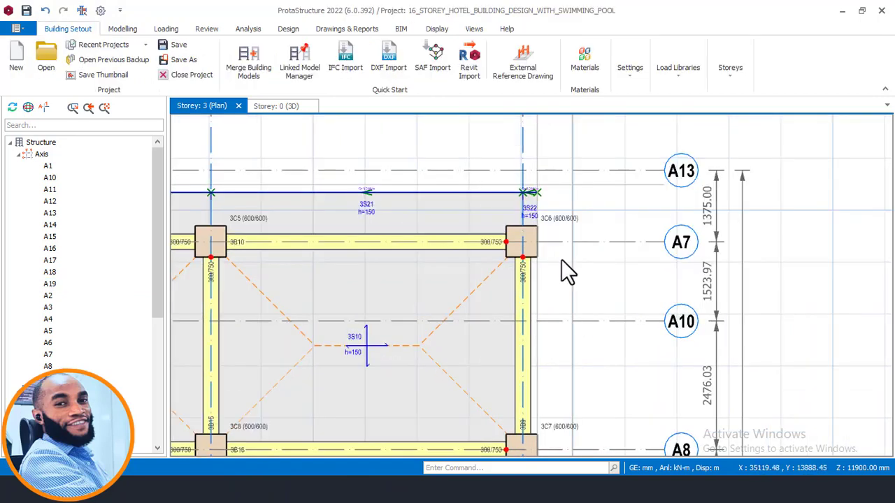
middle_click_drag(562, 260, 545, 234)
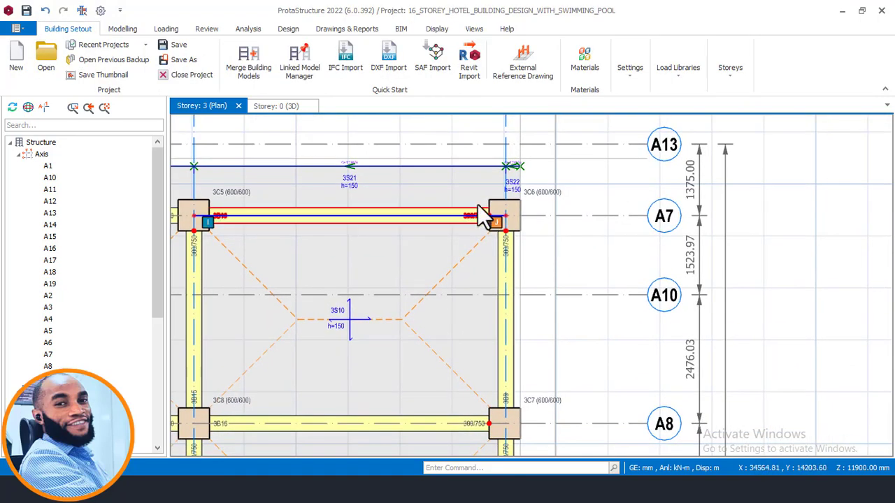
Insert an 800 mm cantilever slab outside axis A6 from column 3C6 to 3C7, reusing slab 3S21's properties with the 5.2 kN/m parapet load.
left_click(343, 175)
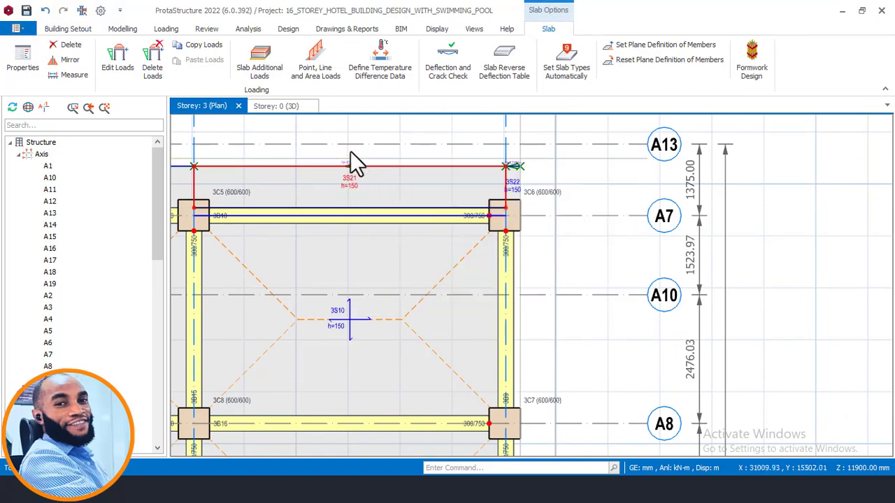
right_click(351, 152)
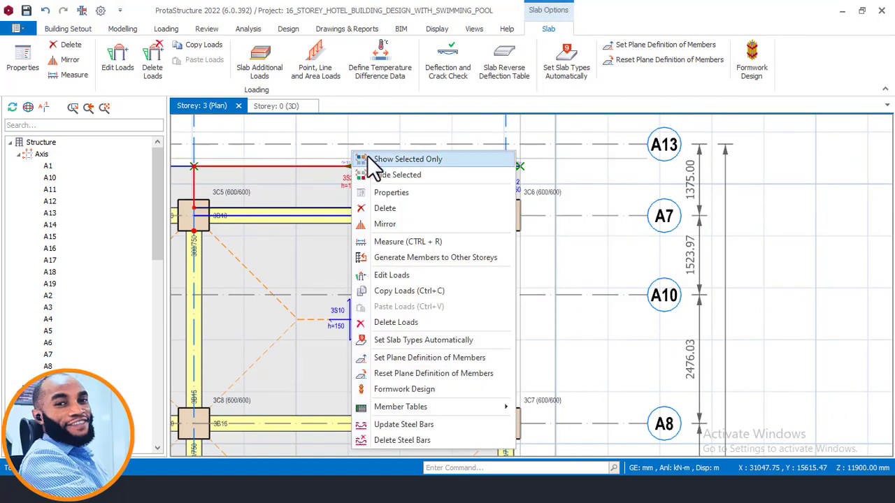
left_click(405, 194)
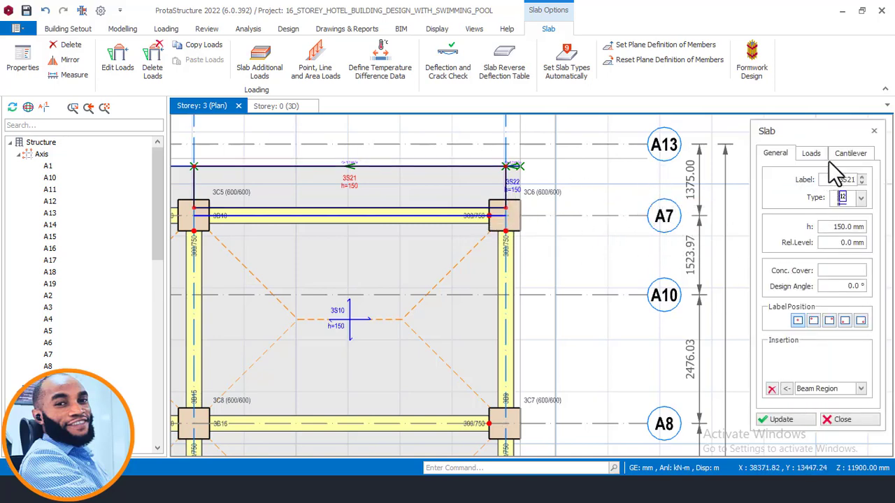
left_click(839, 152)
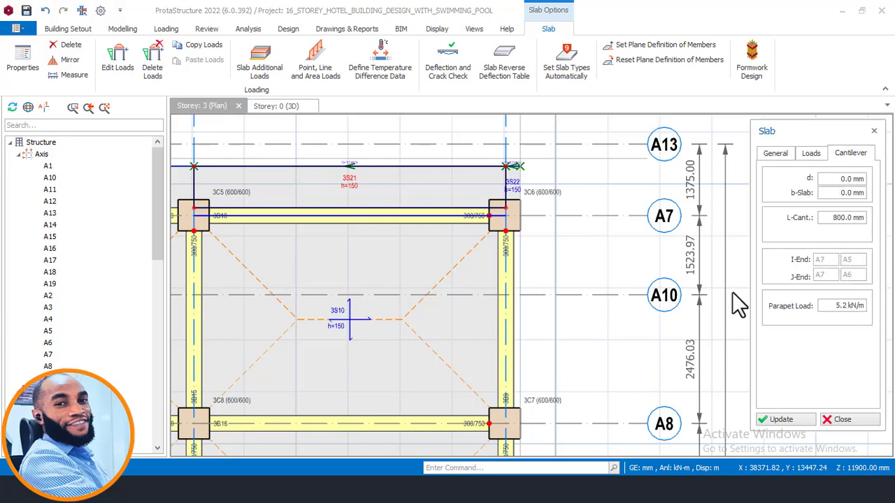
scroll(533, 209, "up", 1)
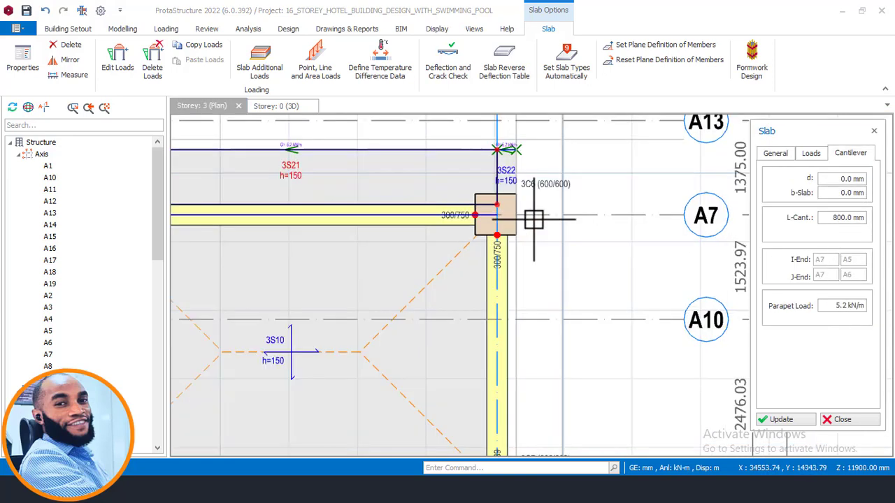
left_click(498, 214)
scroll(431, 175, "down", 2)
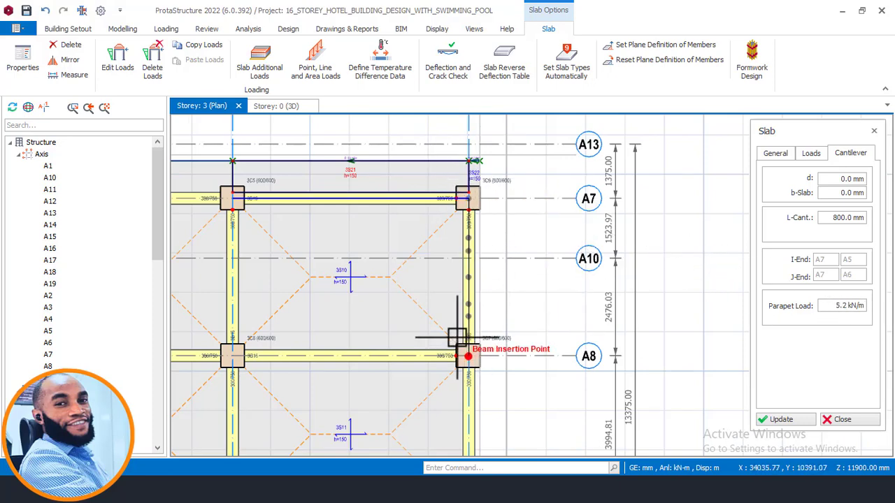
middle_click_drag(458, 338, 424, 301)
scroll(434, 318, "up", 2)
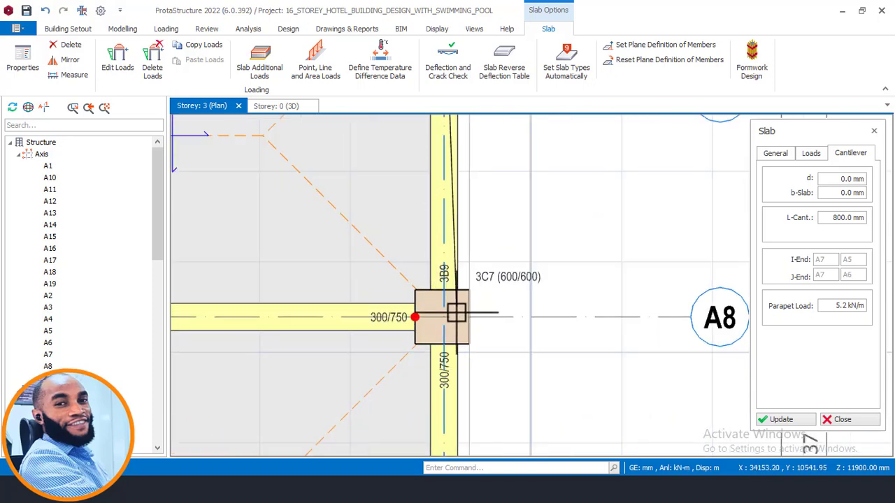
left_click(445, 317)
scroll(488, 250, "down", 3)
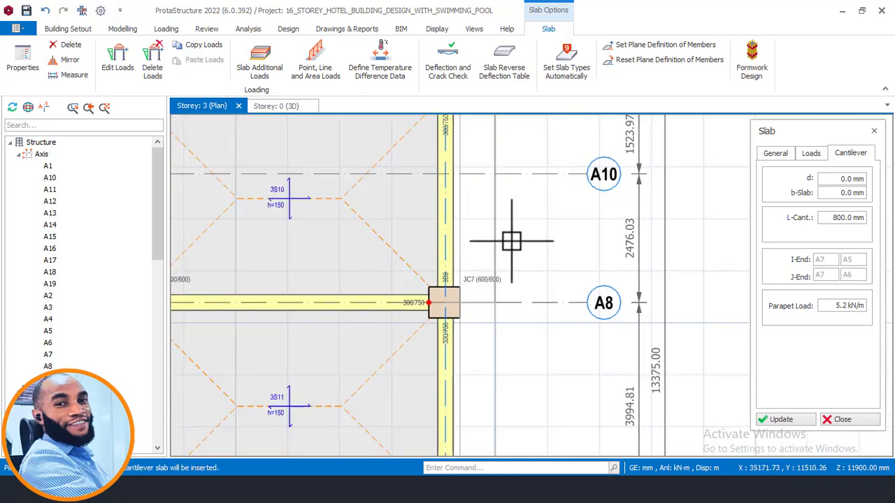
left_click(495, 209)
Insert a matching 800 mm cantilever slab outside axis A6 between axes A8 and A9, and end slab insertion.
scroll(489, 227, "down", 3)
scroll(471, 286, "up", 4)
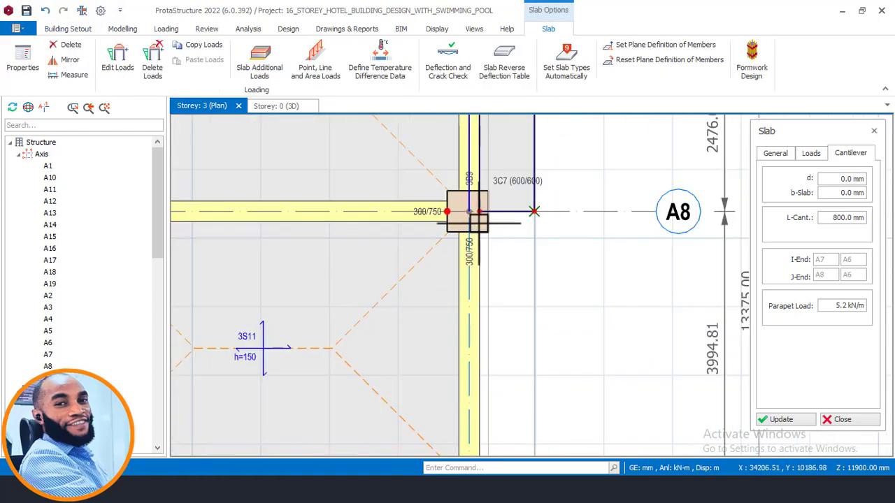
scroll(468, 210, "down", 3)
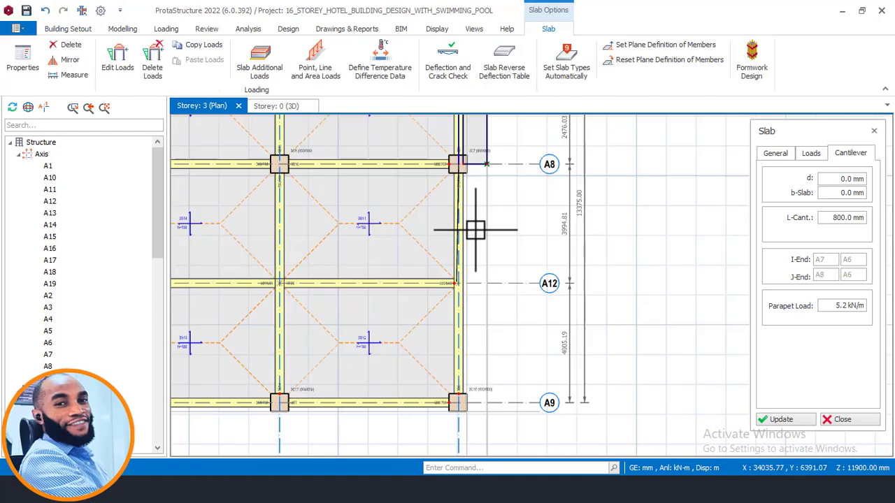
scroll(458, 409, "up", 4)
left_click(463, 378)
scroll(462, 381, "down", 3)
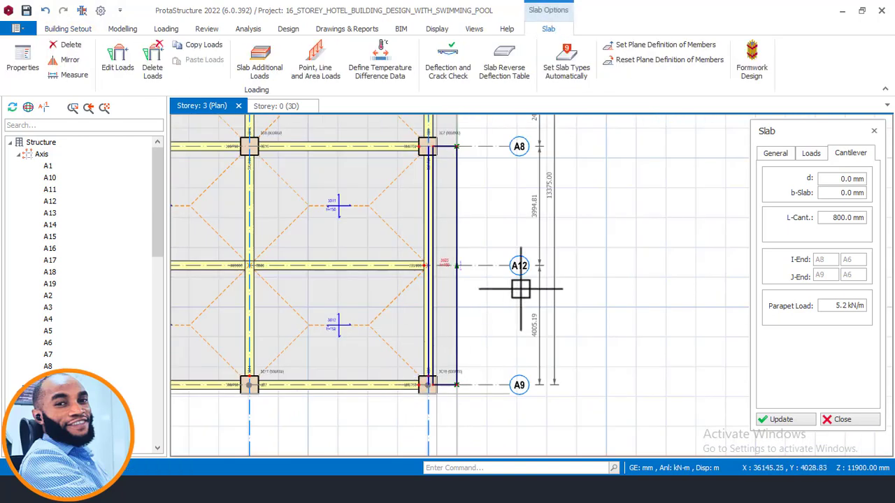
key("Escape")
scroll(480, 255, "down", 1)
middle_click_drag(466, 225, 496, 298)
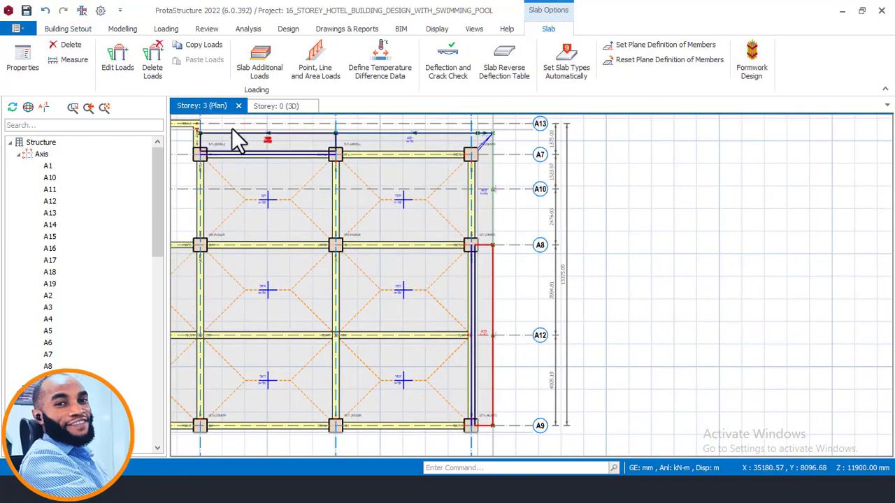
Check the new edge cantilevers against the lower storeys in the 3D view and return to the Storey 3 plan.
left_click(283, 105)
middle_click_drag(634, 236, 612, 253)
scroll(638, 278, "up", 2)
left_click_drag(622, 293, 467, 276)
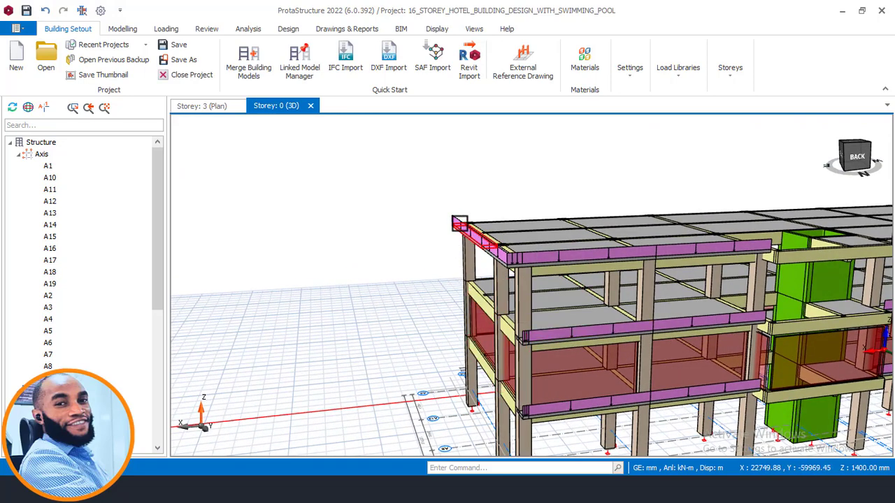
mouse_move(483, 241)
left_mouse_down()
mouse_move(501, 274)
mouse_move(475, 285)
mouse_move(479, 233)
left_mouse_up()
mouse_move(437, 313)
left_mouse_down()
mouse_move(436, 326)
mouse_move(435, 300)
left_mouse_up()
right_click(448, 281)
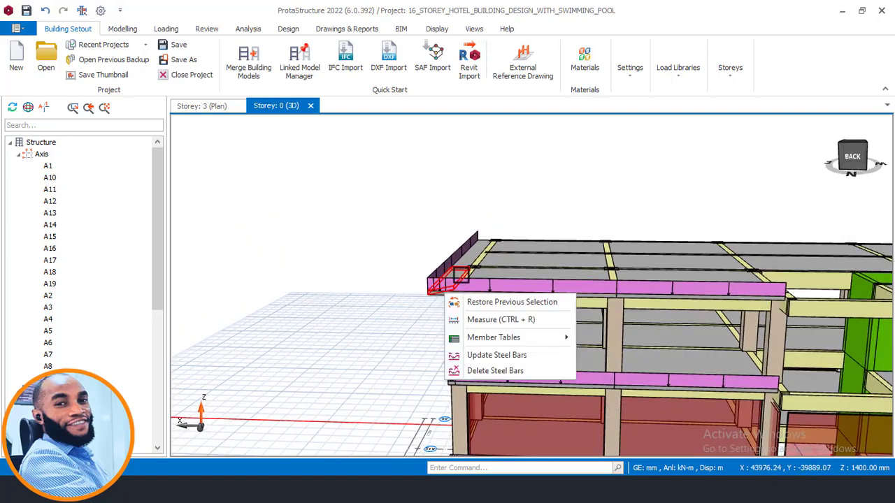
mouse_move(448, 281)
middle_mouse_down()
mouse_move(399, 260)
mouse_move(447, 298)
middle_mouse_up()
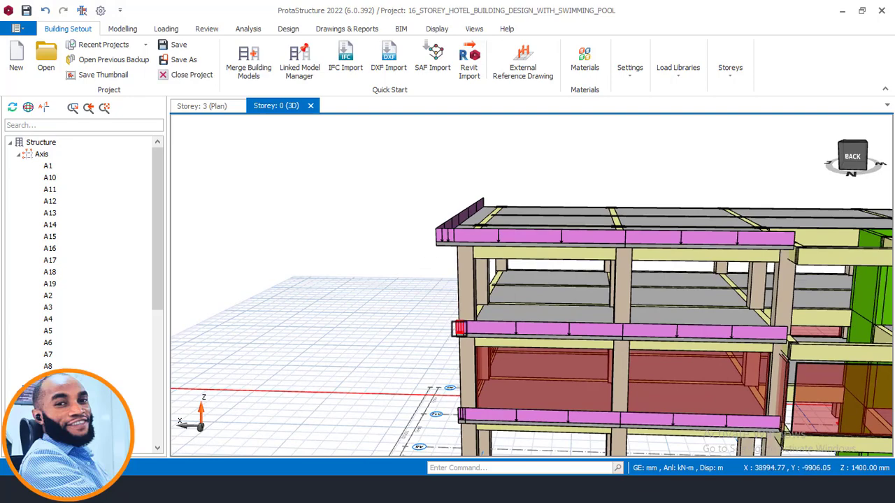
middle_click_drag(458, 328, 481, 241)
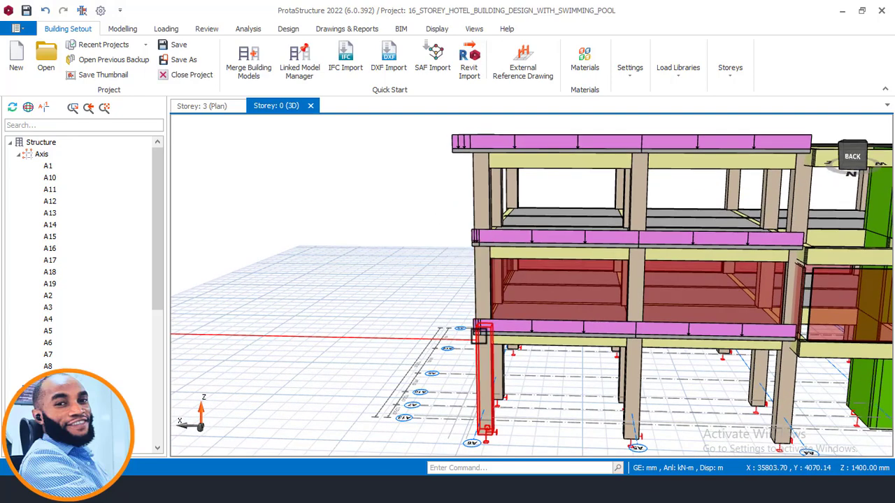
mouse_move(466, 279)
middle_mouse_down()
mouse_move(468, 249)
mouse_move(441, 300)
mouse_move(475, 280)
mouse_move(541, 295)
mouse_move(577, 269)
mouse_move(462, 265)
middle_mouse_up()
scroll(577, 269, "down", 3)
middle_click_drag(501, 294, 349, 315)
middle_click_drag(566, 285, 469, 291)
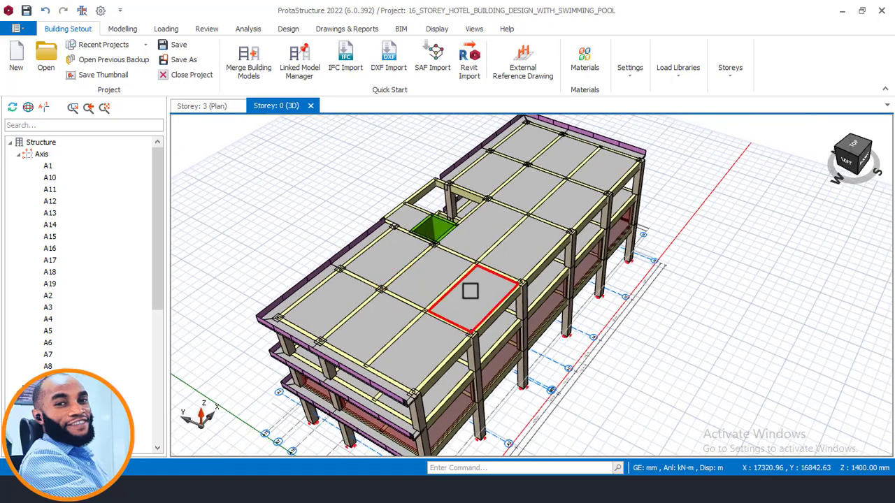
left_click(207, 109)
scroll(555, 249, "down", 4)
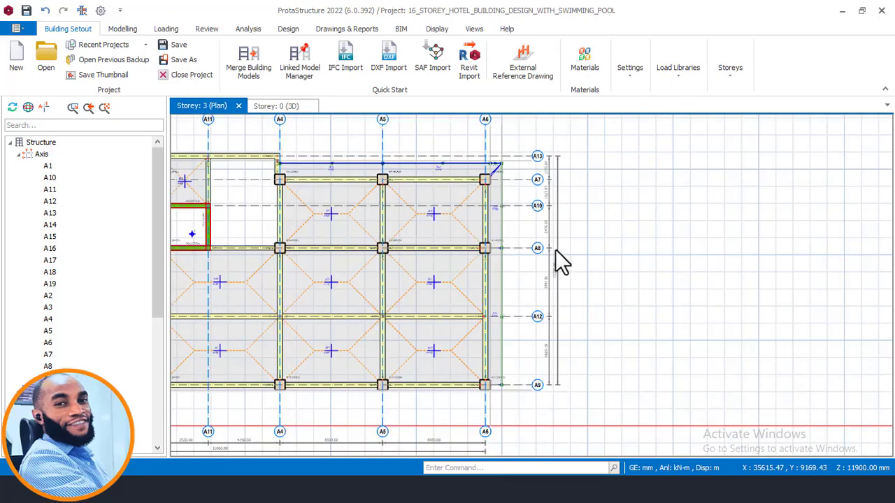
middle_click_drag(426, 215, 450, 201)
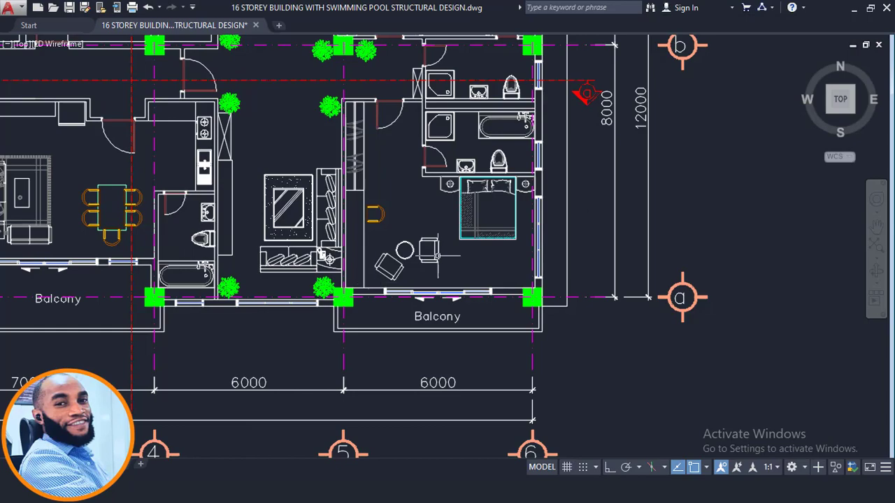
Switch to AutoCAD and examine the overall outline and title of the 3rd-9th Floor plan down to grid line a.
scroll(438, 255, "down", 2)
middle_click_drag(388, 298, 442, 285)
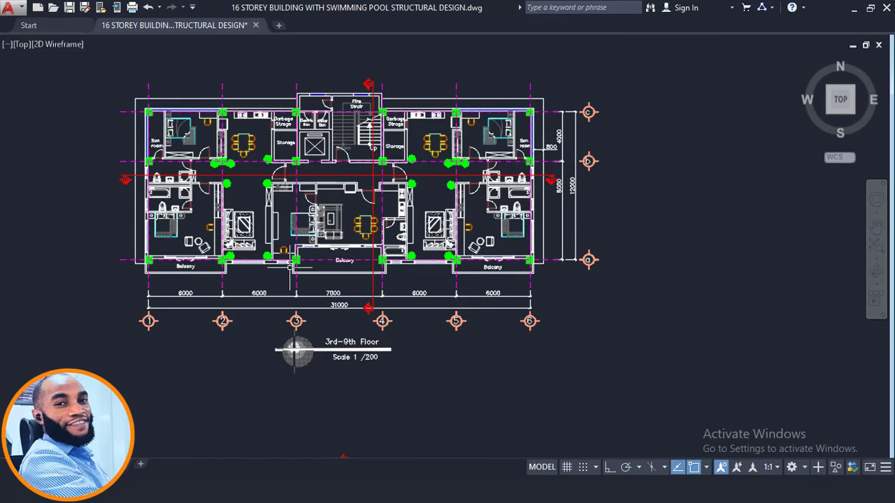
scroll(290, 268, "up", 1)
scroll(286, 271, "down", 1)
scroll(314, 270, "down", 2)
middle_click_drag(315, 270, 329, 379)
scroll(329, 365, "up", 2)
scroll(358, 136, "up", 2)
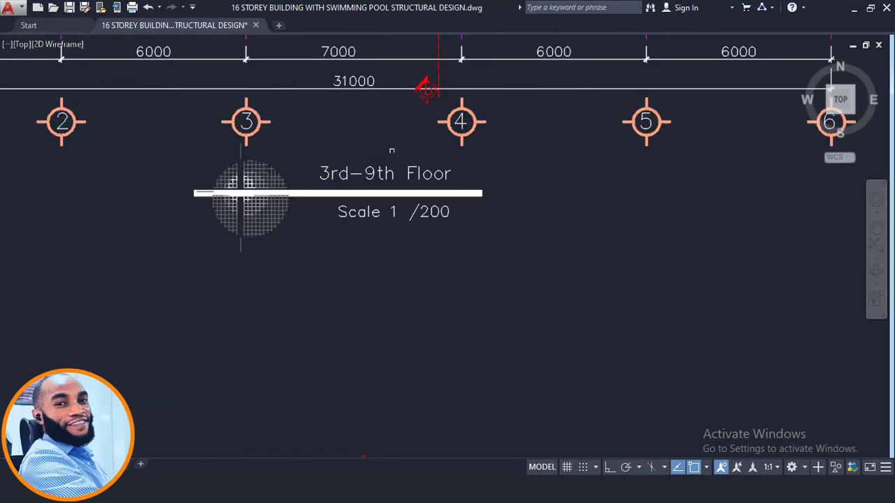
middle_click_drag(394, 174, 396, 305)
scroll(400, 299, "down", 1)
middle_click_drag(437, 232, 449, 263)
scroll(569, 212, "up", 1)
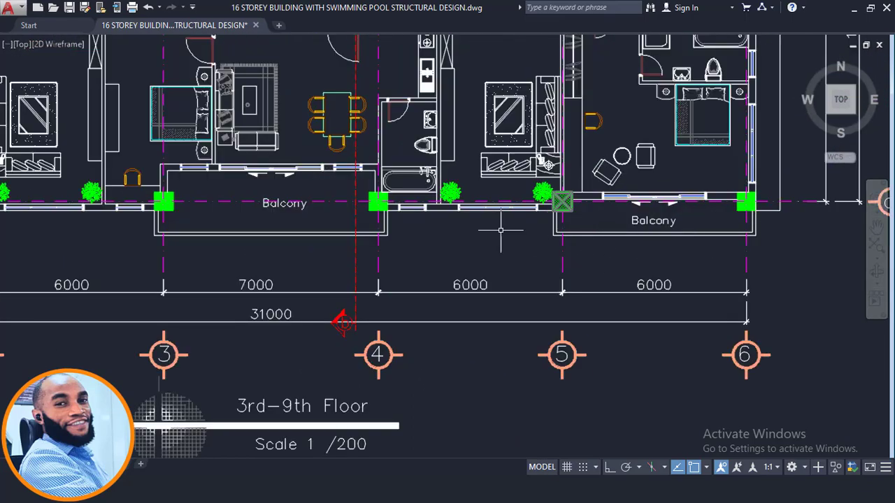
Examine the balconies projecting beyond grid line a, from grid line 1 across to grid line 6.
middle_click_drag(501, 230, 593, 255)
middle_click_drag(428, 223, 693, 233)
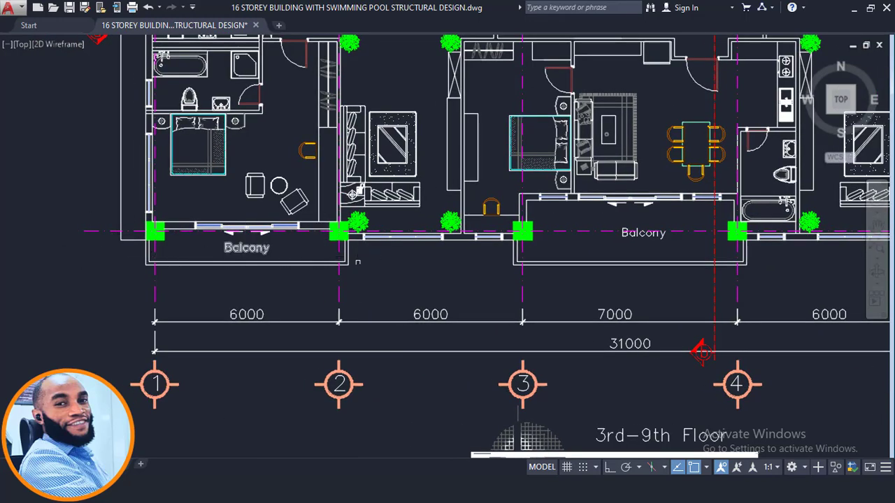
scroll(220, 259, "down", 1)
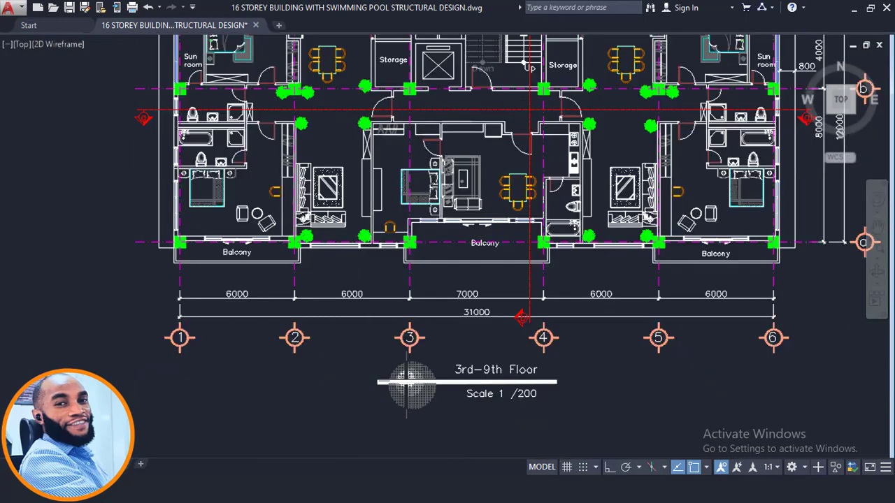
middle_click_drag(480, 259, 264, 238)
scroll(465, 236, "up", 2)
middle_click_drag(468, 237, 431, 242)
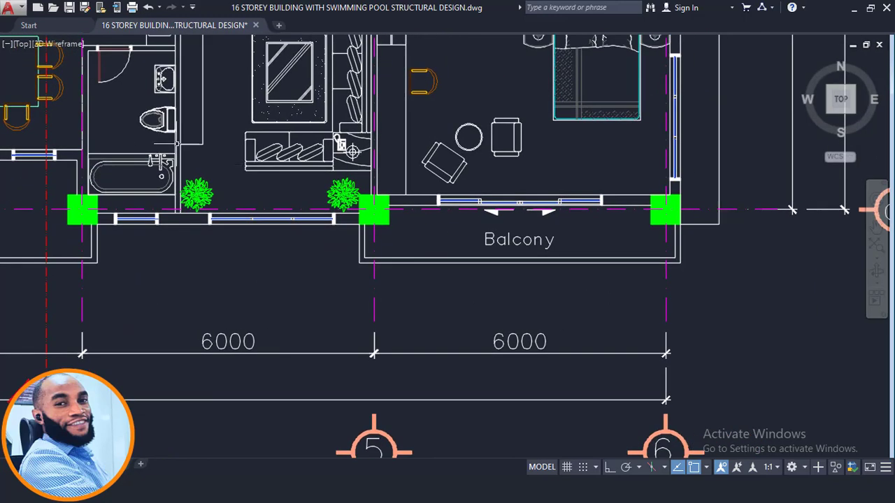
middle_click_drag(222, 60, 211, 112)
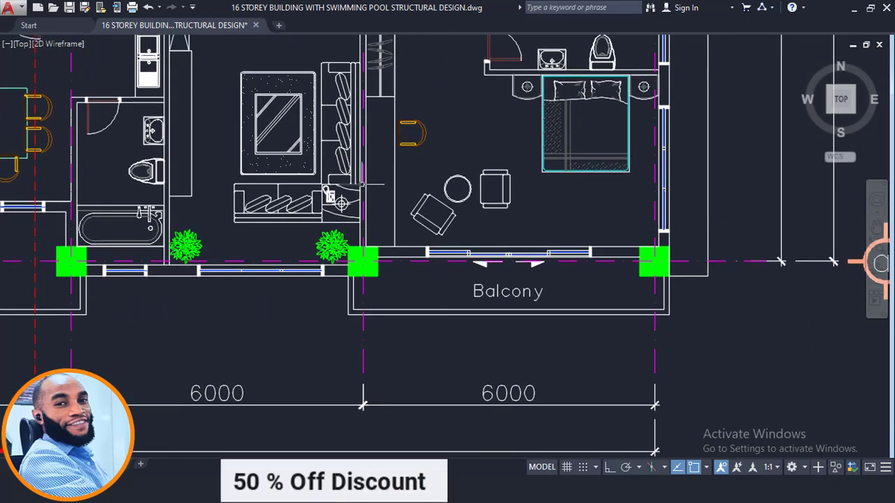
Turn off the clean screen mode to restore the drawing and annotation tools.
left_click(304, 183)
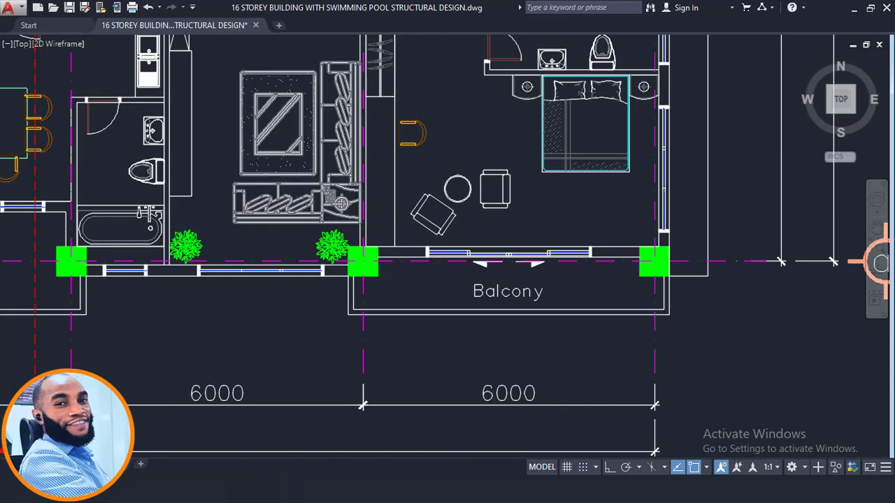
key("Escape")
key("ctrl+0")
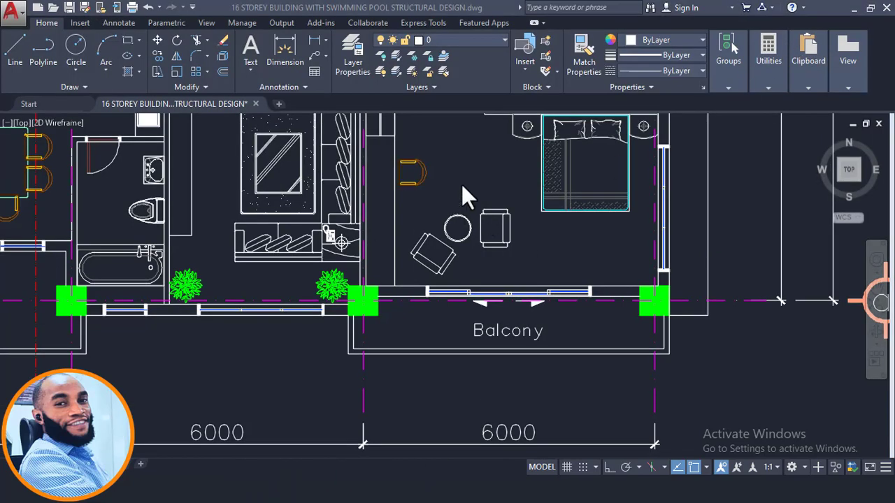
Dimension the balcony depth between grid lines 5 and 6, from the wall's outer face to the balcony's outer edge.
scroll(438, 182, "down", 2)
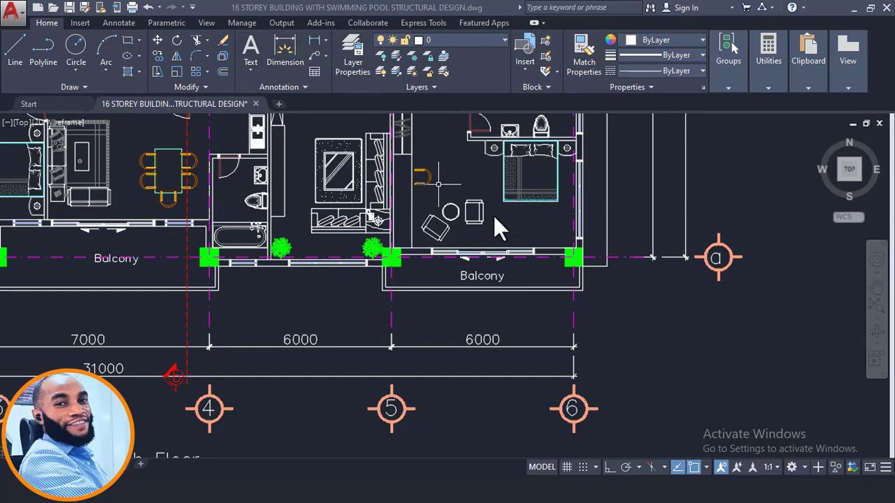
scroll(535, 266, "up", 4)
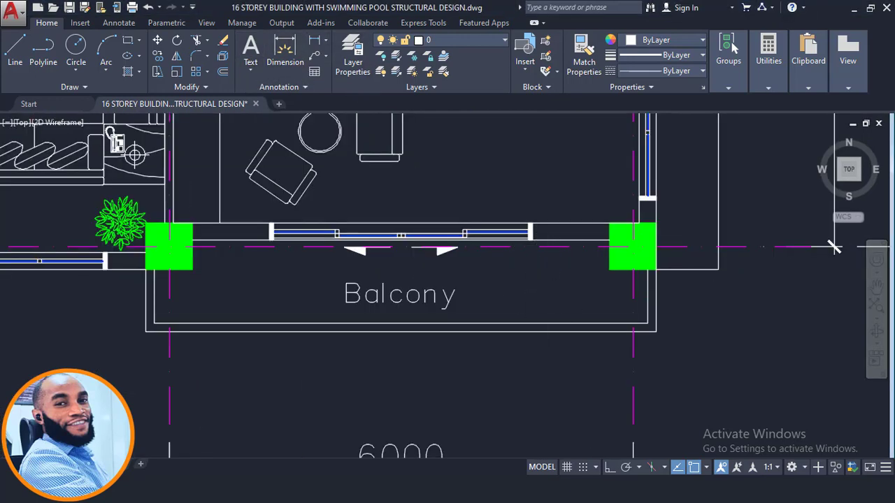
left_click(313, 40)
scroll(620, 270, "up", 1)
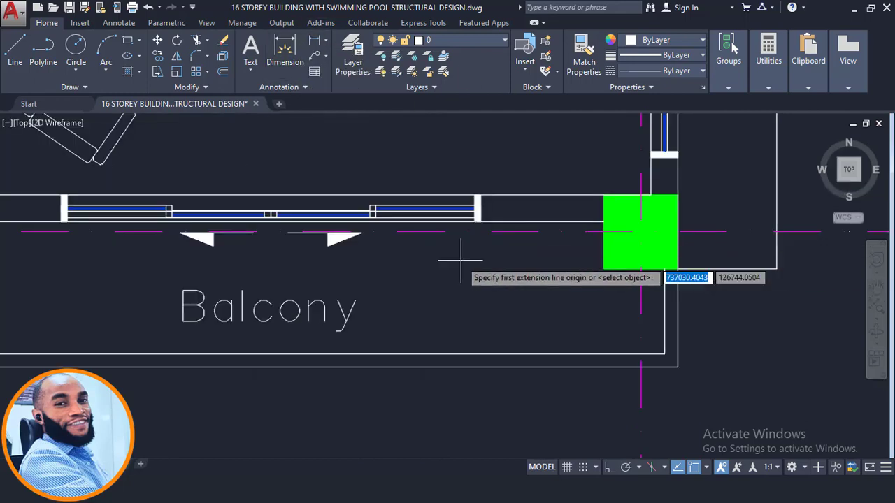
scroll(483, 264, "down", 1)
middle_click_drag(480, 268, 562, 277)
scroll(818, 257, "down", 3)
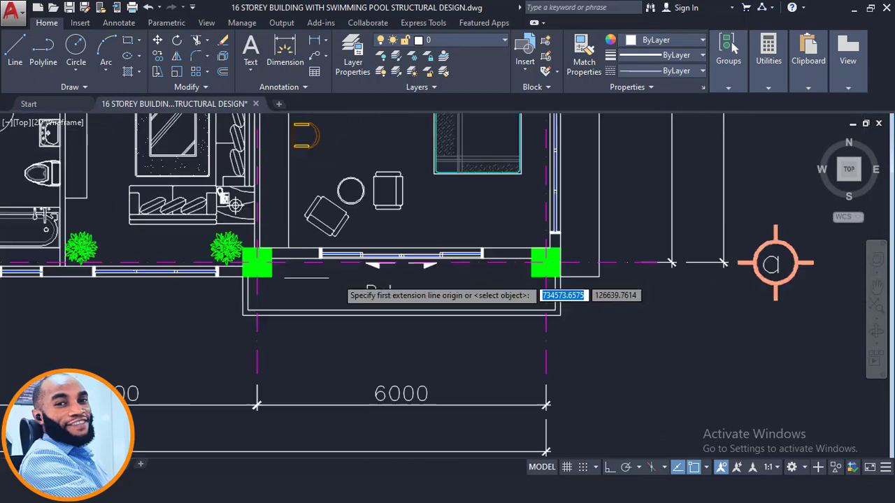
scroll(874, 273, "up", 1)
scroll(557, 284, "up", 2)
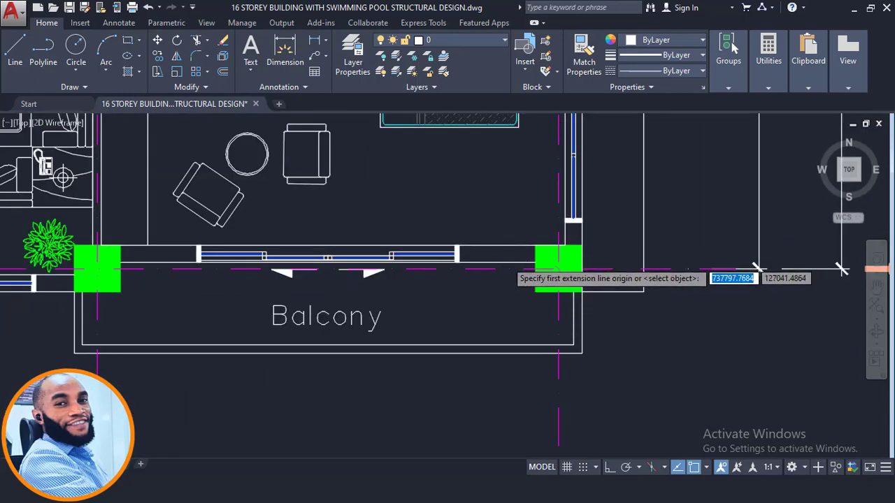
left_click(506, 261)
scroll(510, 328, "up", 2)
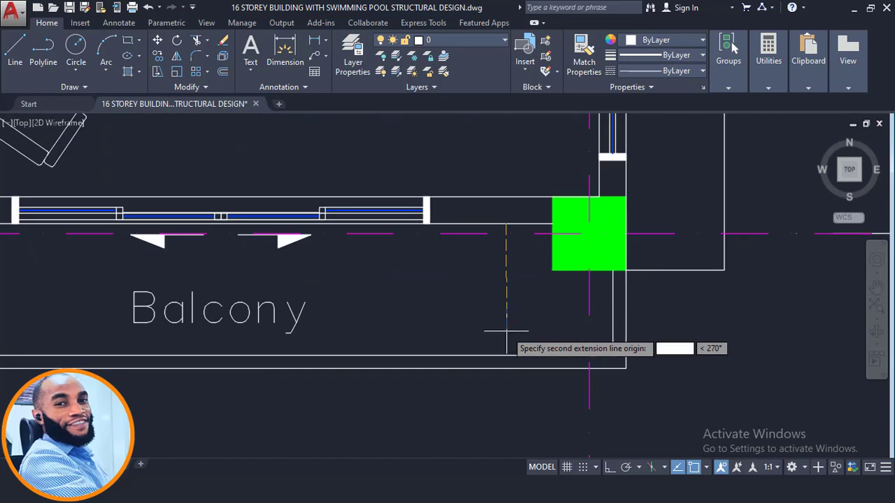
left_click(506, 369)
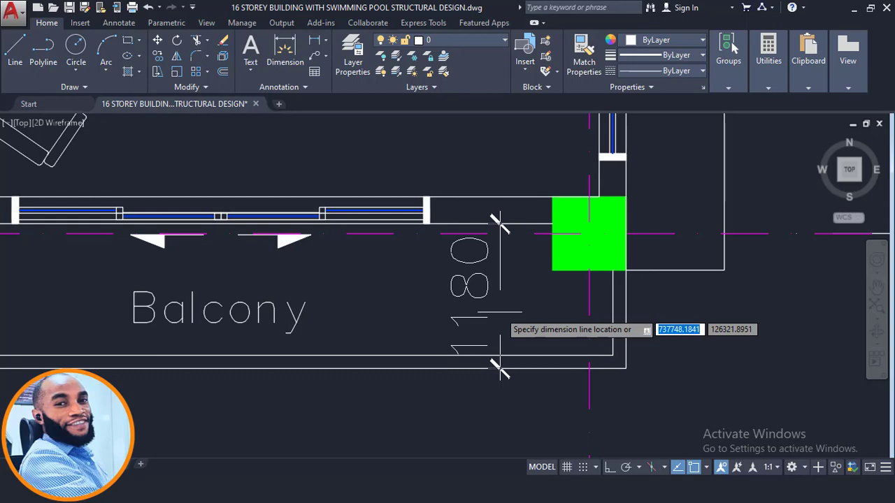
left_click(498, 311)
Add a second linear dimension beside the grid line 6 column, from grid line a to the balcony's outer edge.
scroll(505, 260, "down", 3)
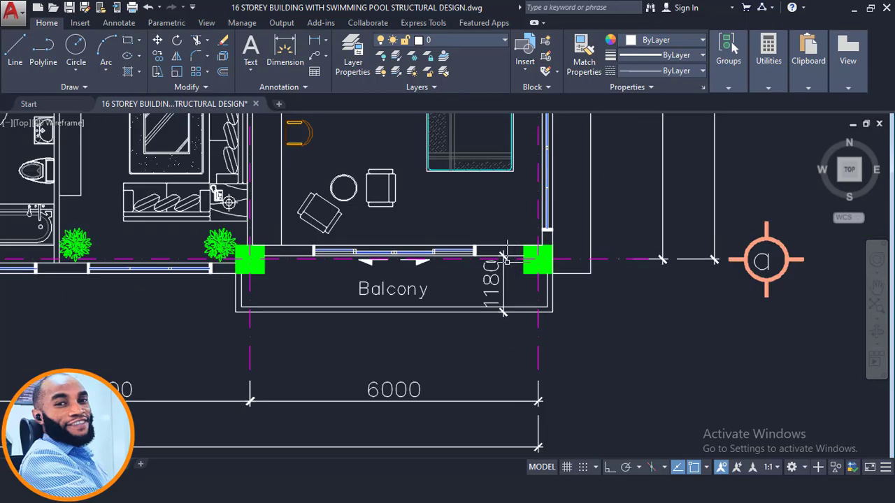
scroll(514, 260, "up", 2)
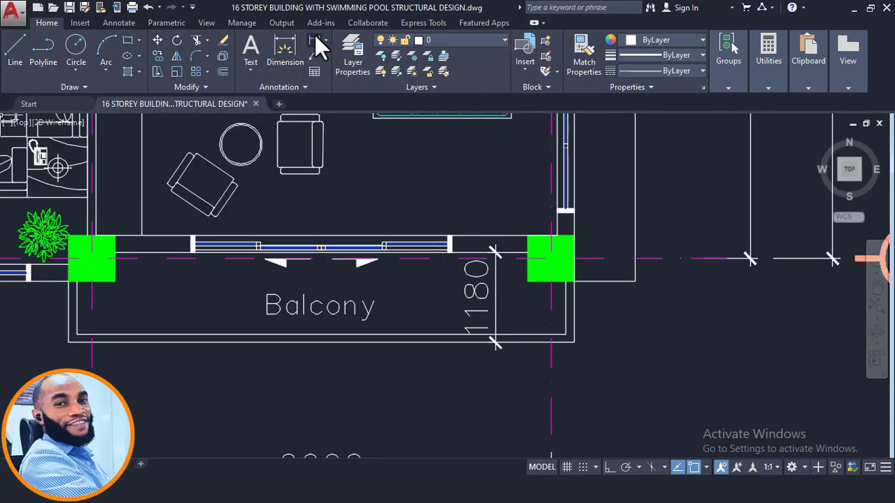
key("Return")
scroll(509, 269, "up", 4)
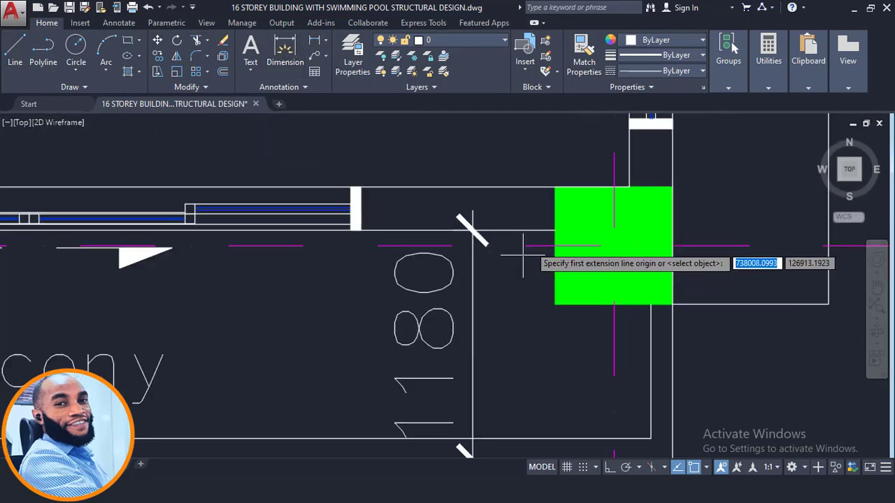
left_click(543, 245)
scroll(543, 246, "down", 4)
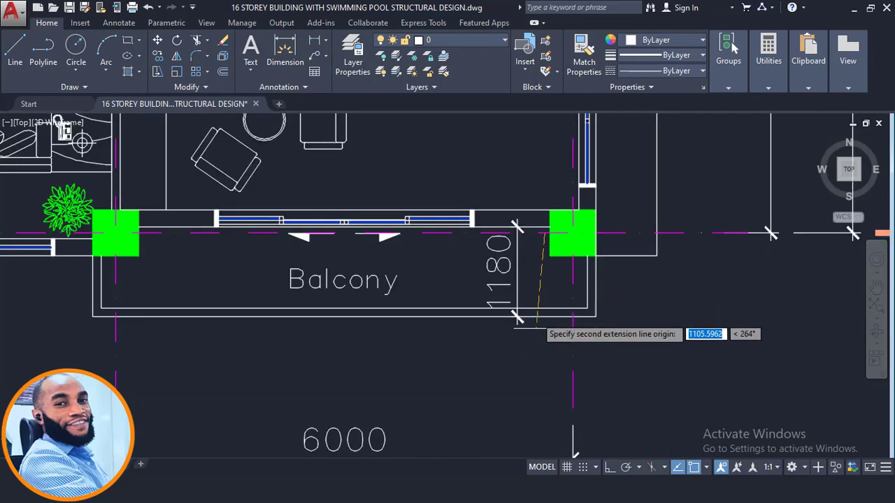
scroll(542, 290, "up", 2)
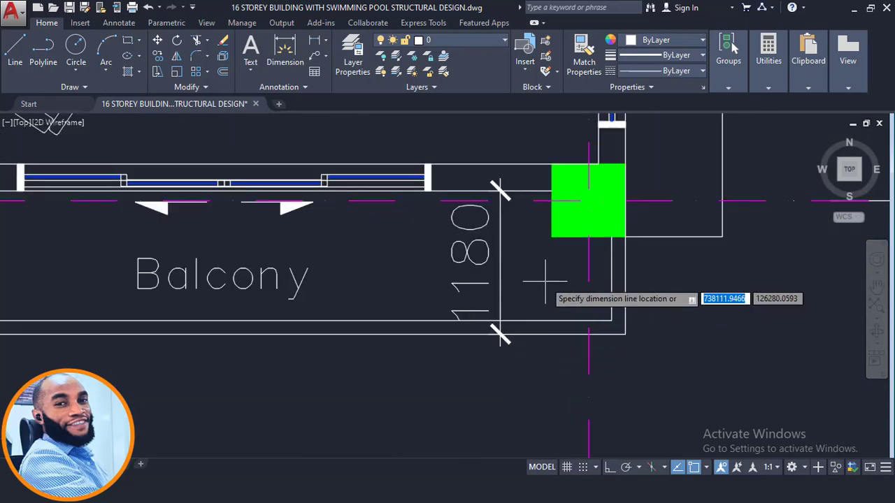
scroll(539, 280, "down", 2)
left_click(545, 281)
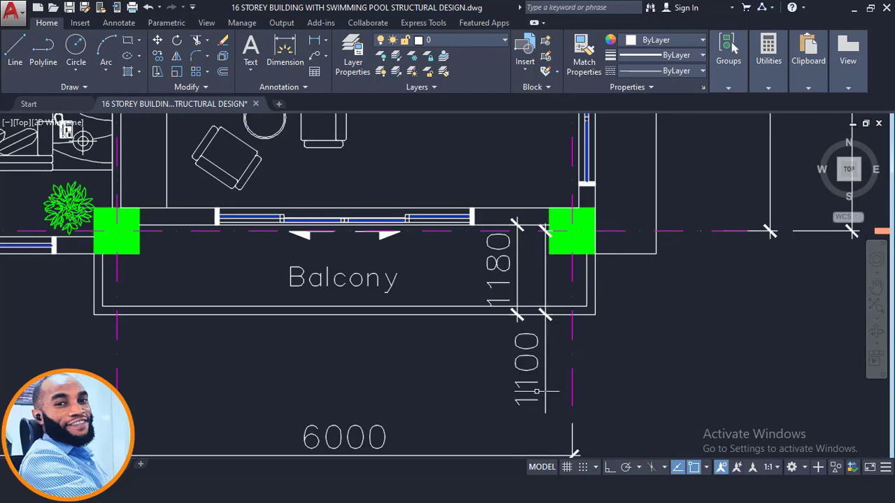
Compare the start and end points of the two balcony depth dimensions beside the grid line 6 column.
scroll(537, 331, "up", 2)
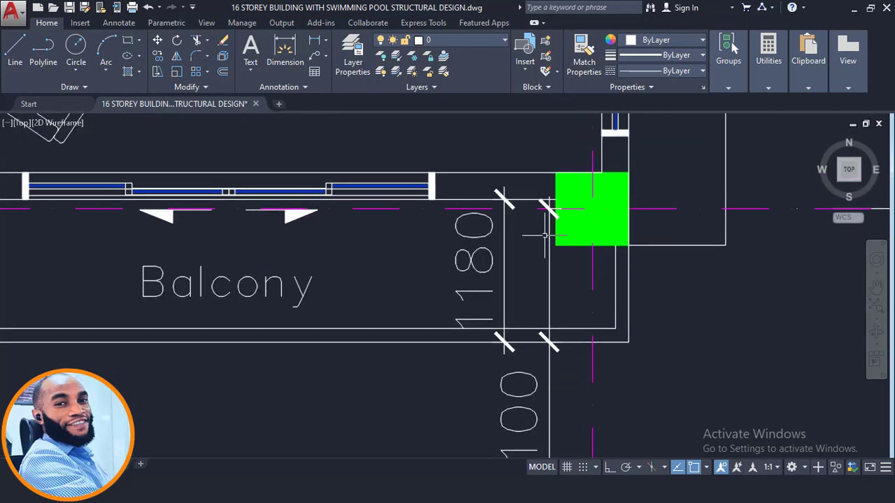
scroll(549, 204, "up", 2)
scroll(550, 201, "down", 2)
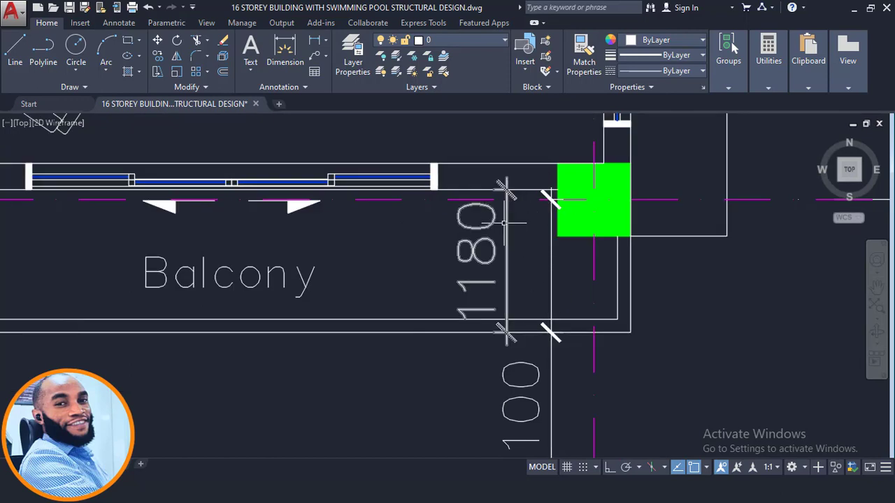
scroll(503, 222, "down", 2)
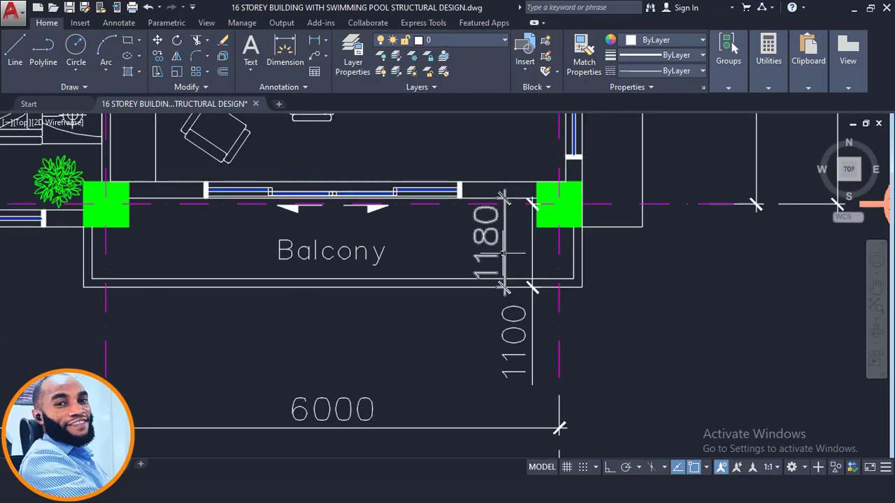
scroll(503, 285, "up", 2)
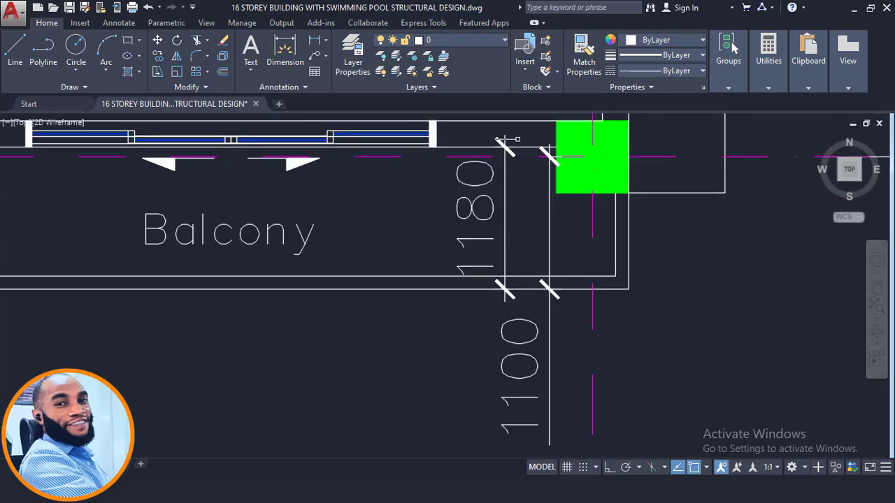
middle_click_drag(516, 140, 522, 187)
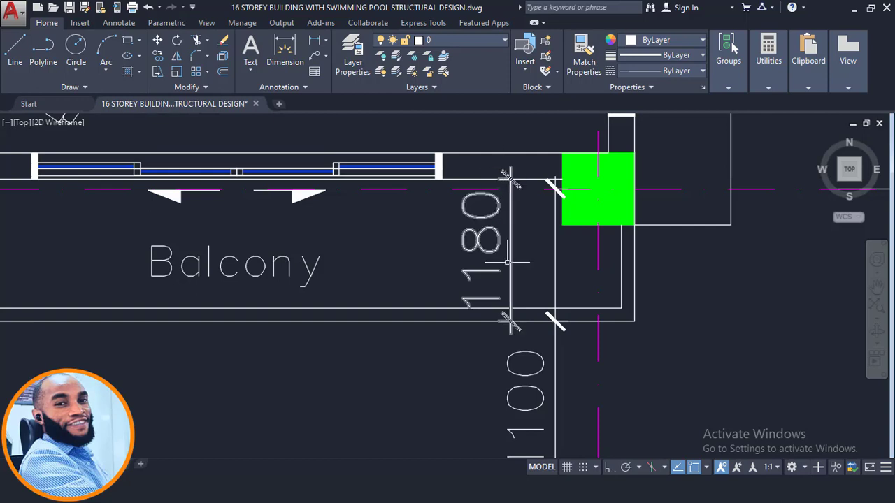
scroll(545, 210, "down", 2)
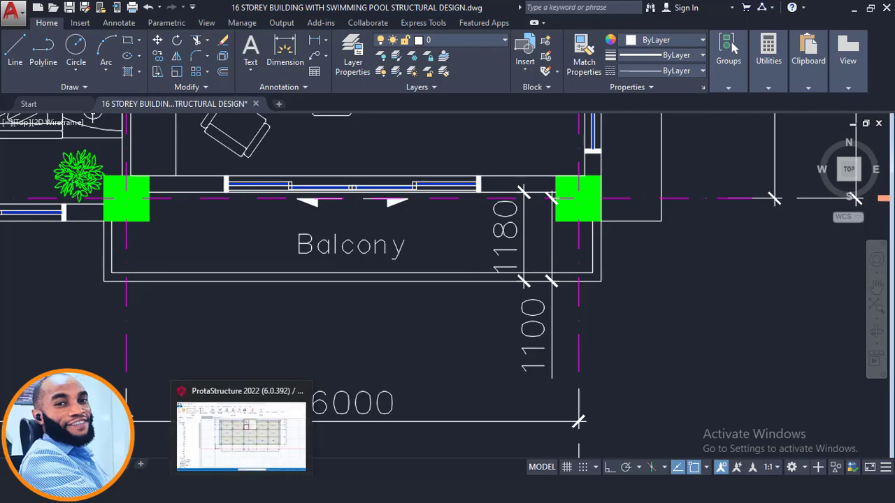
Switch to ProtaStructure and examine the Storey 3 plan's outer edge along axis A9, between axes A4 and A6.
left_click(240, 436)
scroll(633, 304, "up", 5)
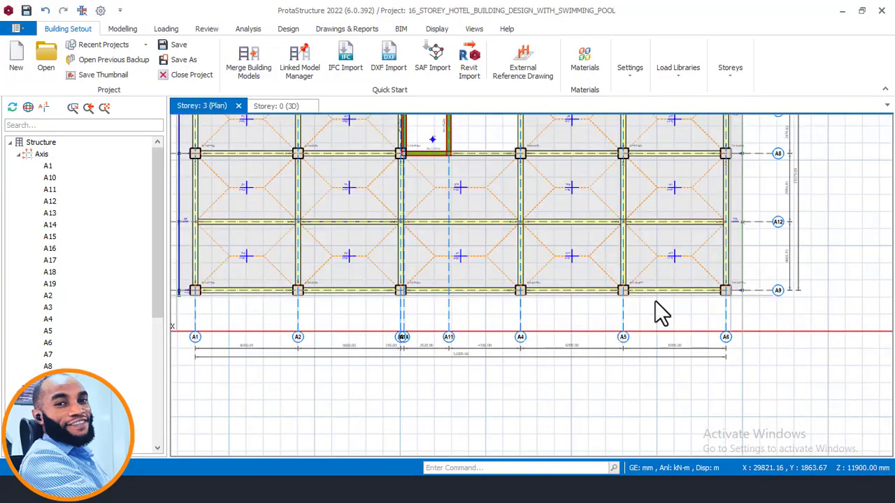
scroll(575, 283, "up", 3)
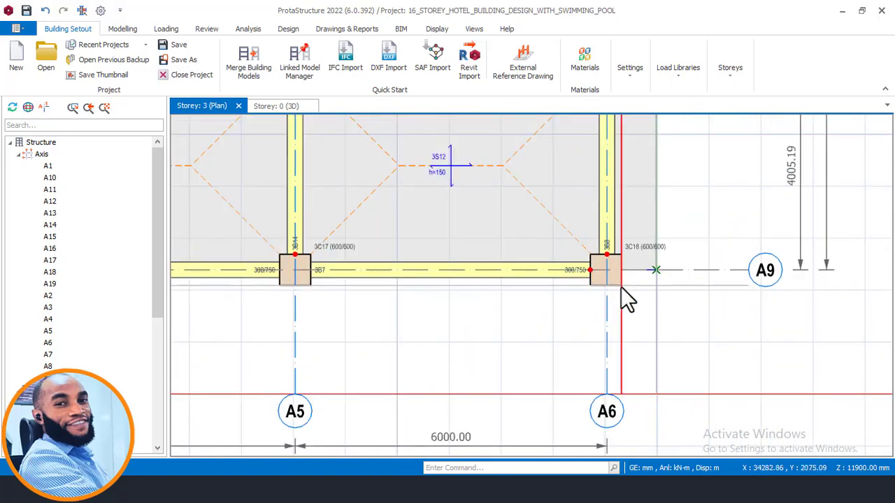
scroll(674, 281, "down", 8)
scroll(657, 284, "up", 4)
middle_click_drag(565, 289, 786, 325)
middle_click_drag(594, 318, 360, 299)
scroll(533, 301, "up", 2)
scroll(534, 301, "up", 2)
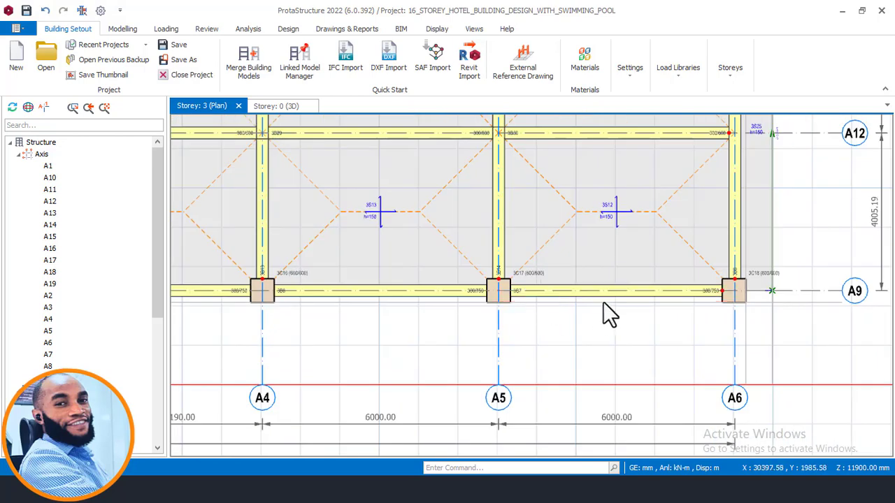
Offset axis A18 from the columns' outer face by 150 mm to the outer face of beam 3B7.
middle_click_drag(627, 302, 509, 304)
scroll(589, 304, "up", 2)
left_click(685, 288)
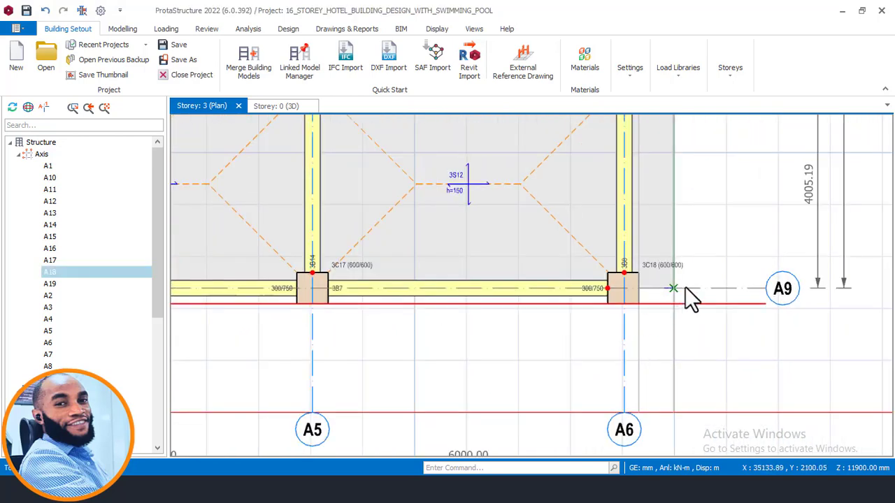
right_click(692, 279)
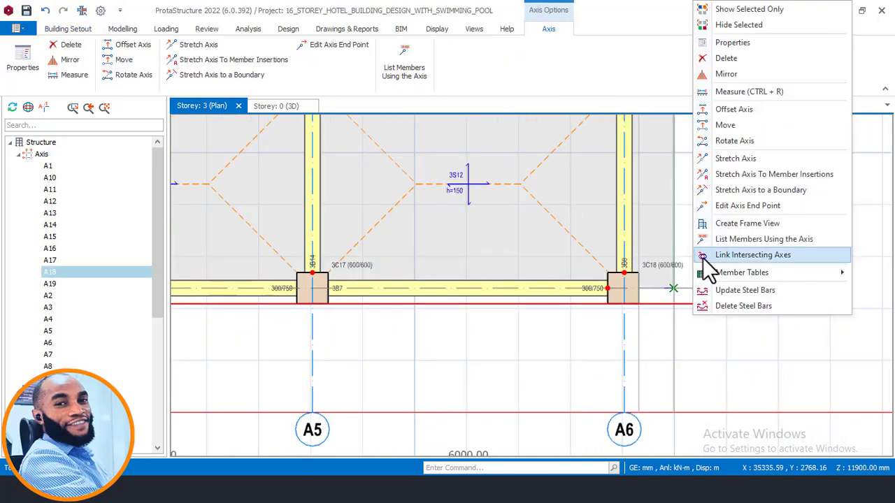
left_click(727, 125)
scroll(591, 293, "up", 2)
scroll(622, 303, "up", 1)
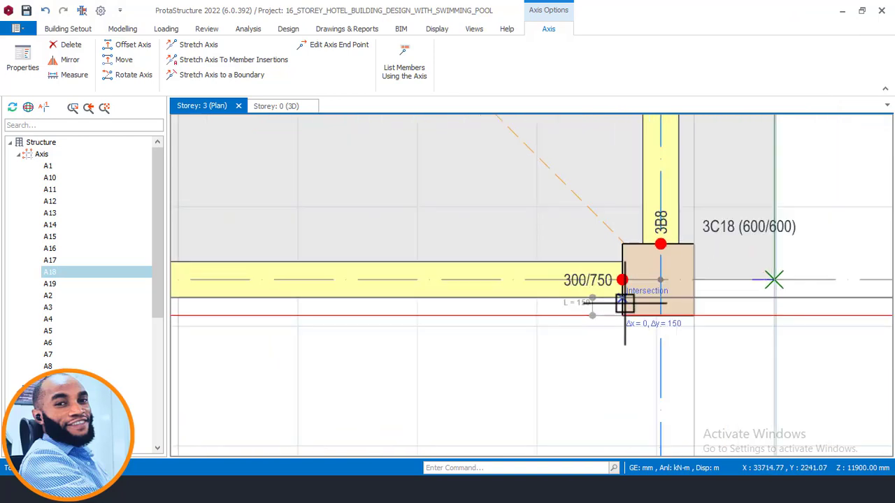
left_click(625, 300)
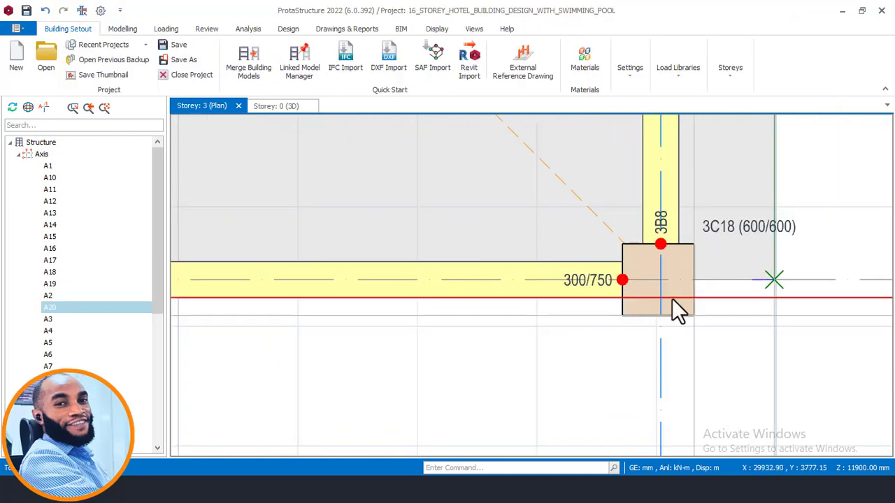
Move the new axis at the outer face of beam 3B7 by -1180 mm, outward to the balcony edge.
left_click(727, 296)
right_click(727, 297)
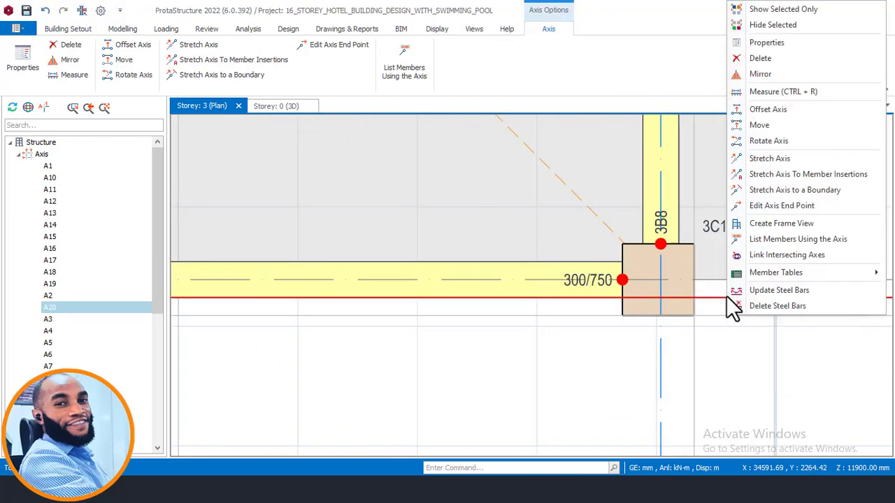
left_click(769, 130)
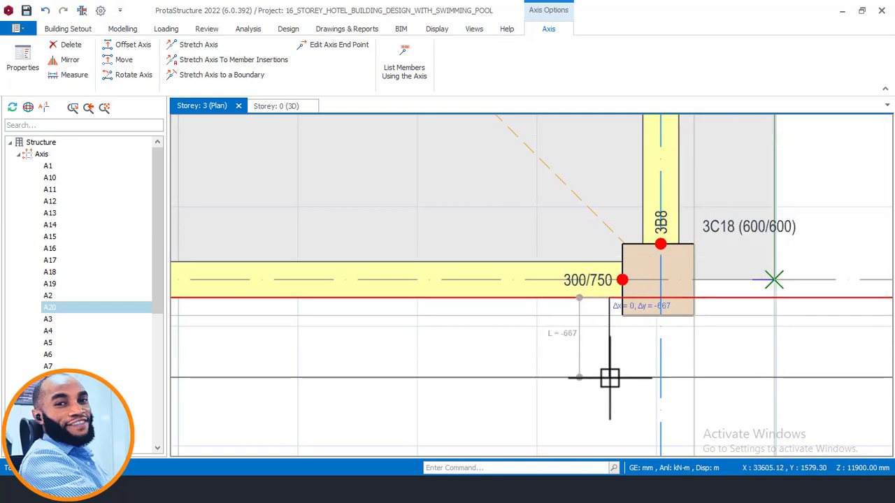
key("Tab")
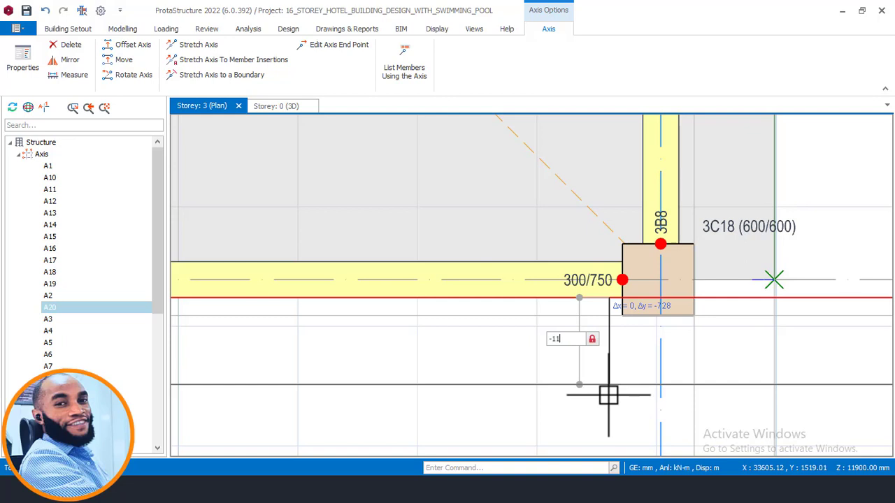
type("-1180")
key("Return")
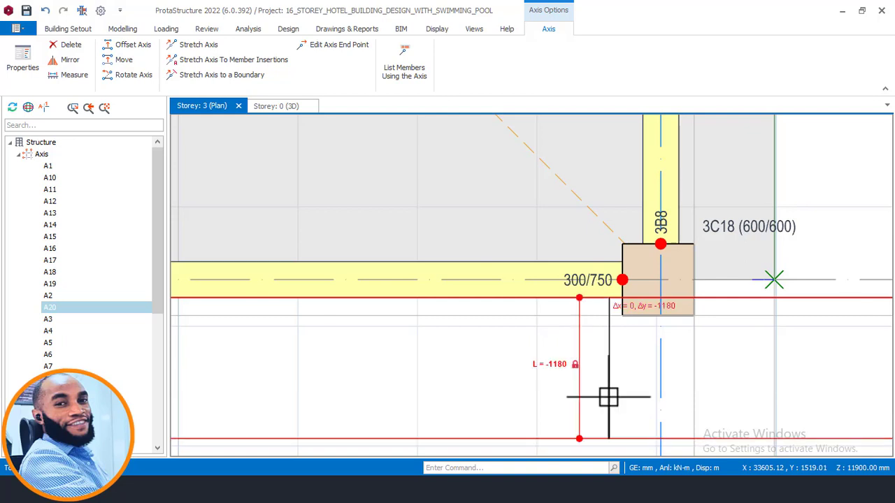
scroll(580, 286, "down", 3)
key("Escape")
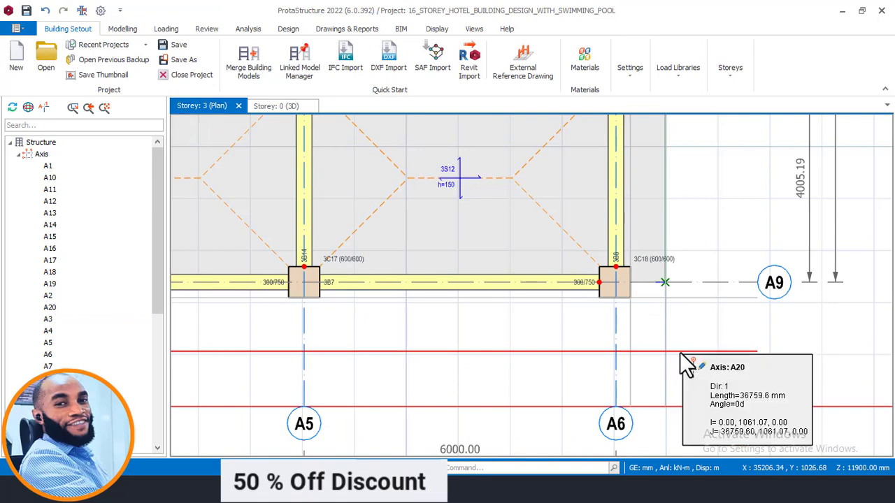
Check the balcony-edge axis against beam 3B7 and axes A5 and A6, and switch back to the AutoCAD floor plan.
scroll(699, 321, "down", 1)
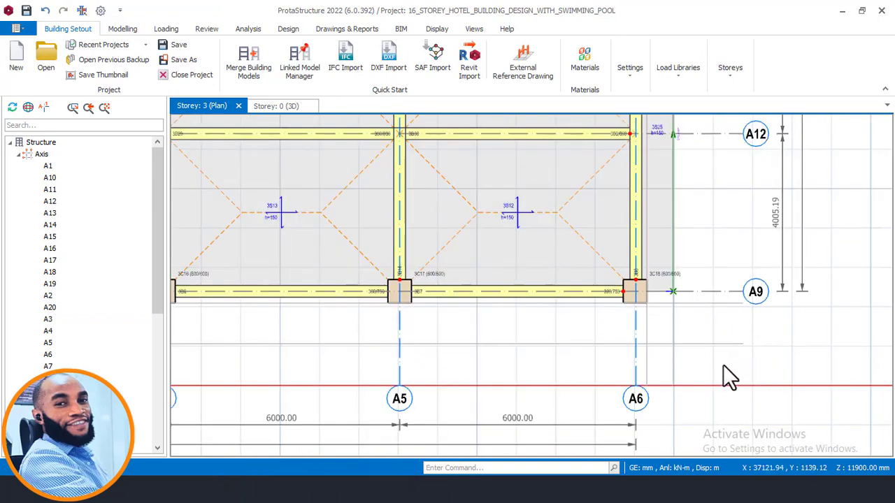
scroll(607, 357, "up", 1)
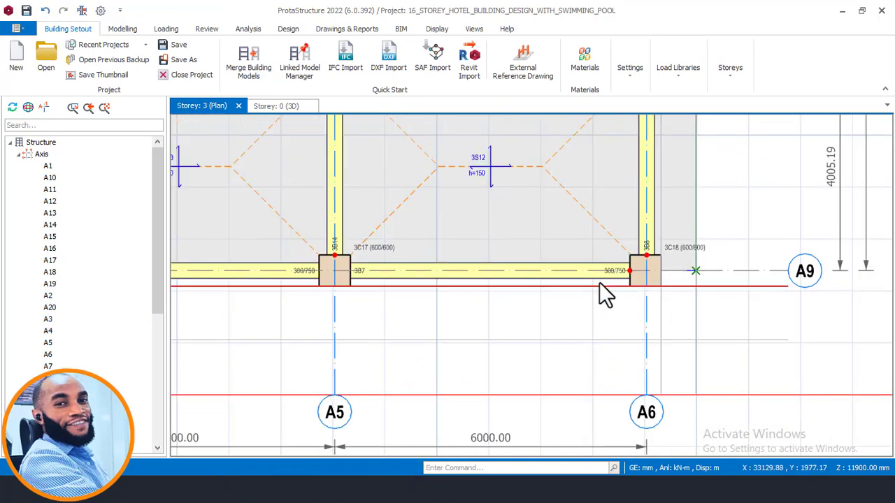
left_click(565, 280)
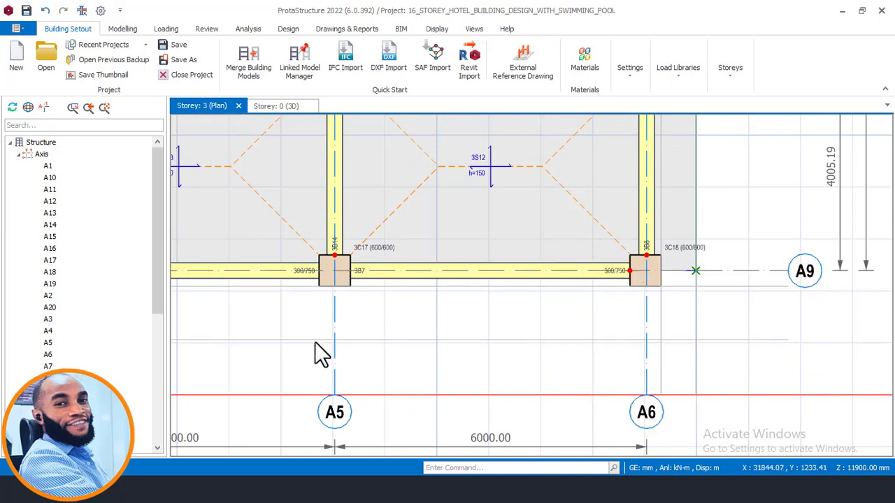
left_click(209, 490)
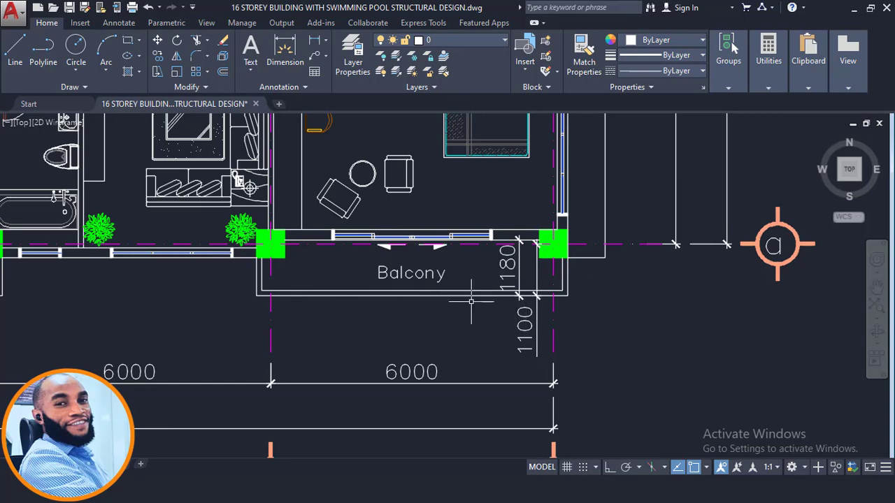
Examine the balconies along axis a between axes 3 and 6 on the 3rd-9th Floor plan, and switch to ProtaStructure.
scroll(471, 301, "down", 3)
scroll(547, 272, "down", 1)
middle_click_drag(437, 320, 581, 300)
scroll(629, 283, "up", 4)
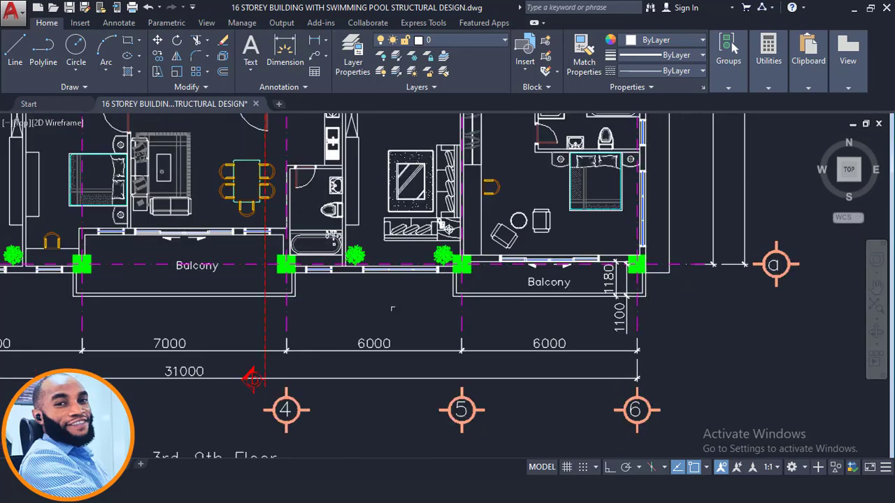
mouse_move(241, 489)
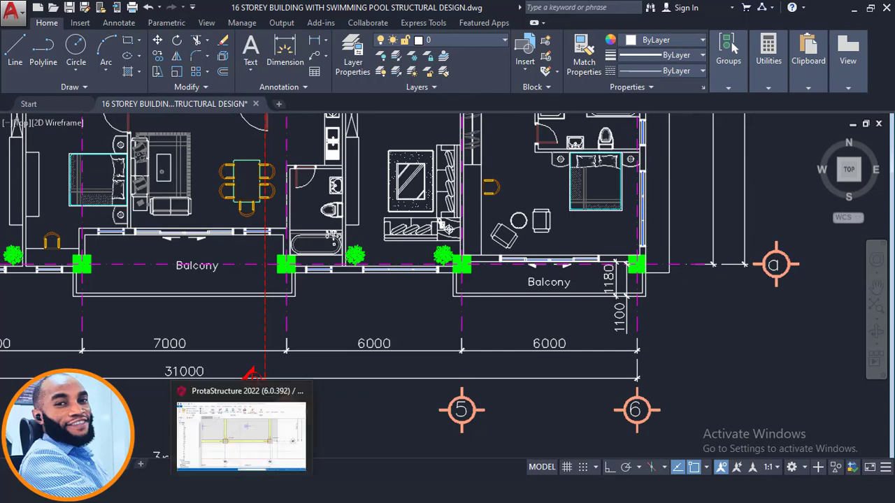
left_click(241, 430)
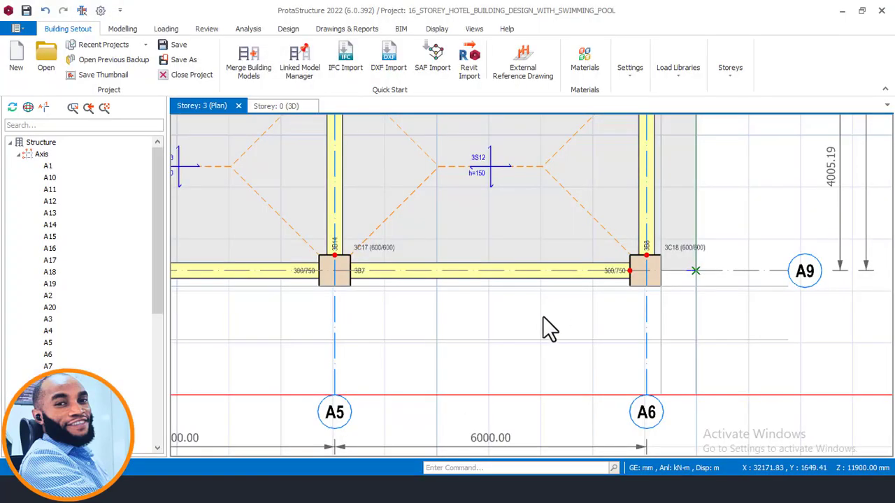
Select the cantilever slab outside axis A6 on the Storey 3 plan and open its slab properties.
scroll(627, 271, "down", 3)
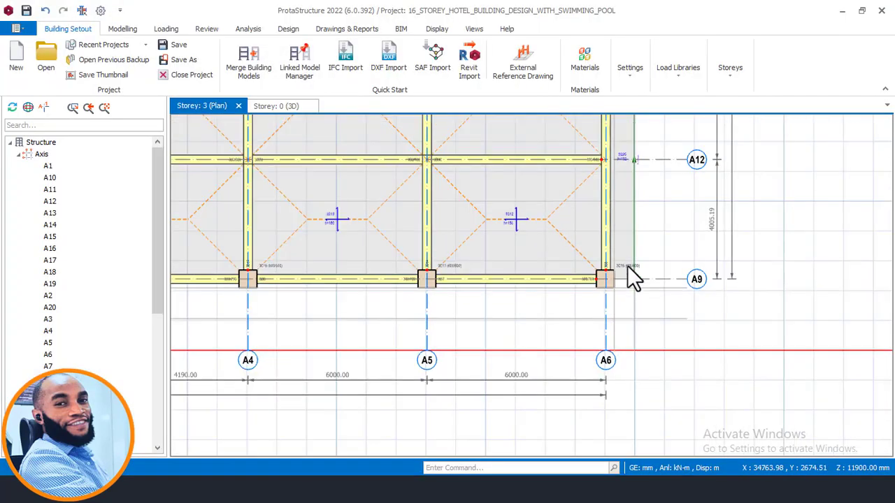
left_click(626, 155)
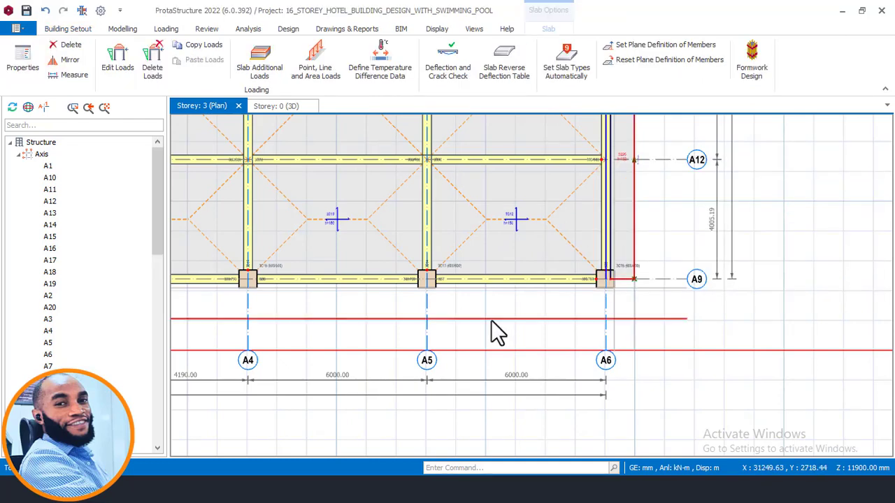
right_click(505, 294)
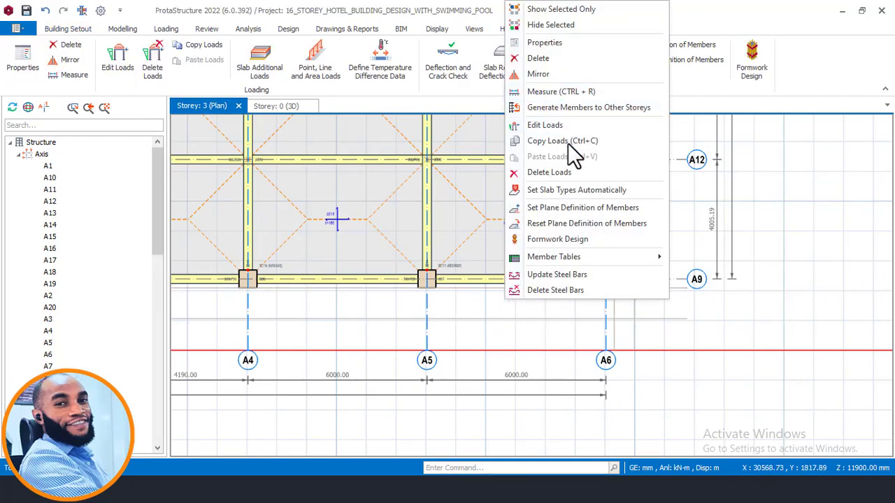
left_click(560, 42)
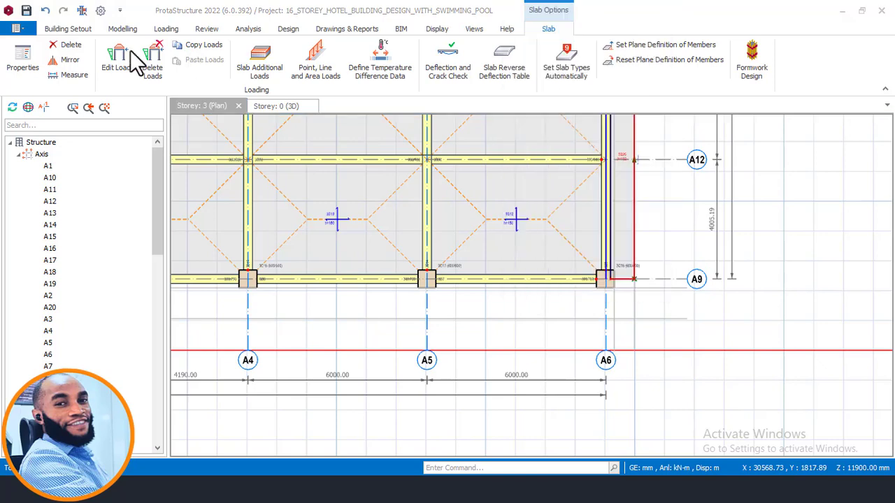
right_click(672, 278)
left_click(715, 46)
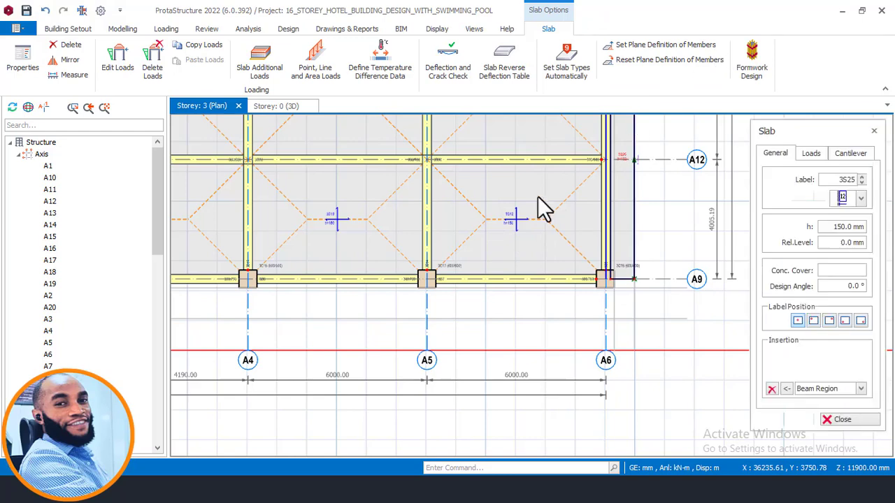
Insert a cantilever slab with a cantilever length of 1180 mm outside beam 3B7, from axis A6 to axis A5.
left_click(843, 154)
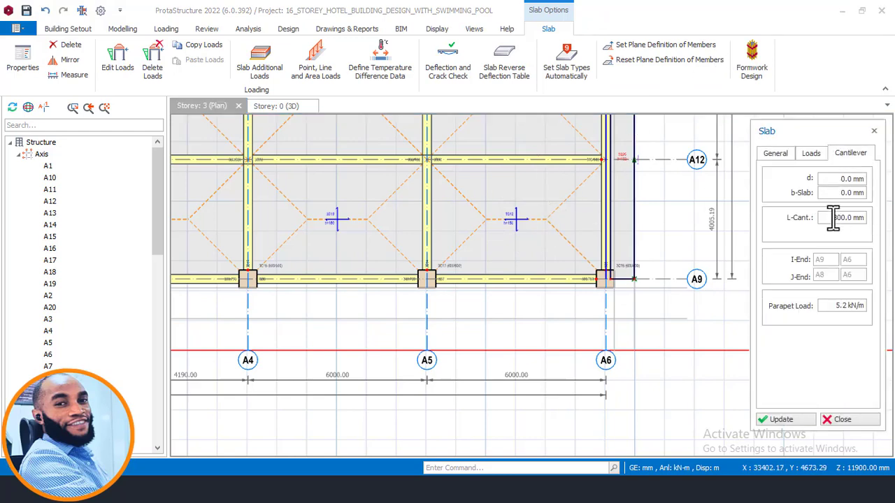
left_click_drag(833, 218, 875, 219)
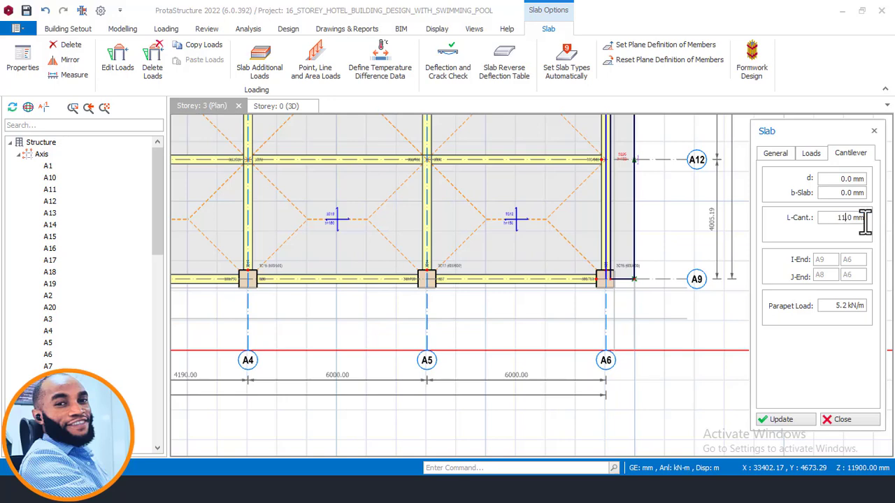
type("1180")
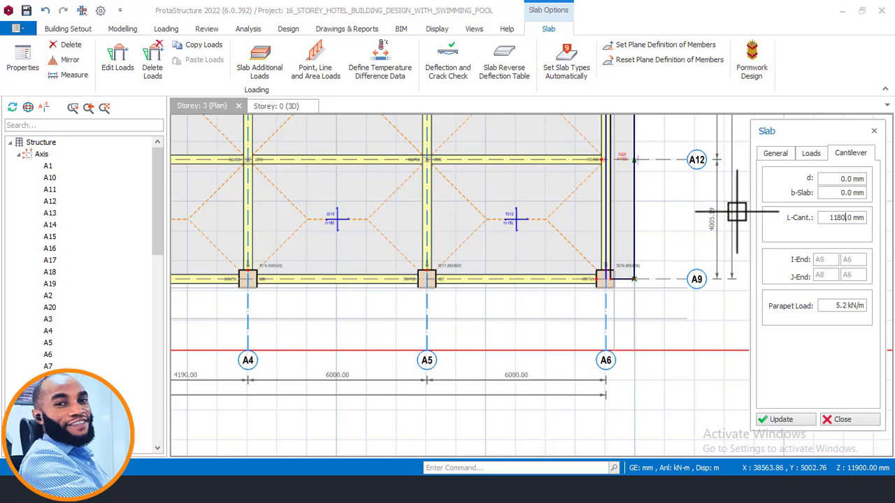
scroll(575, 279, "up", 4)
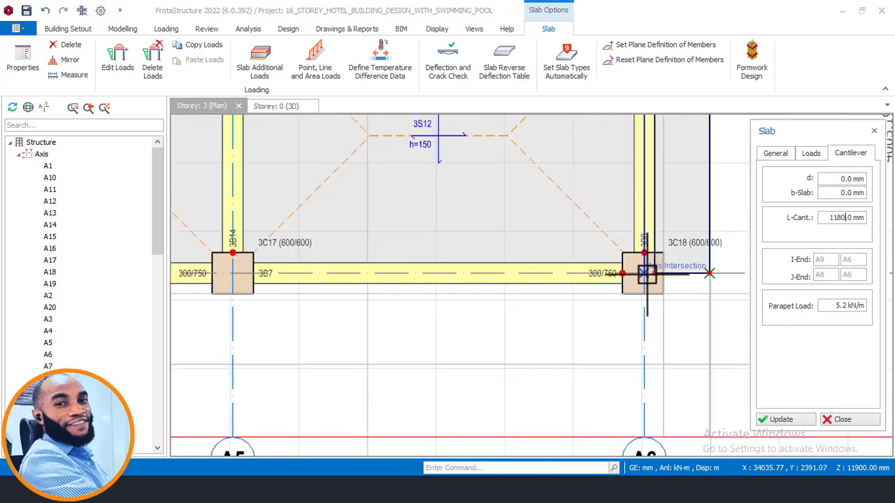
scroll(633, 273, "down", 1)
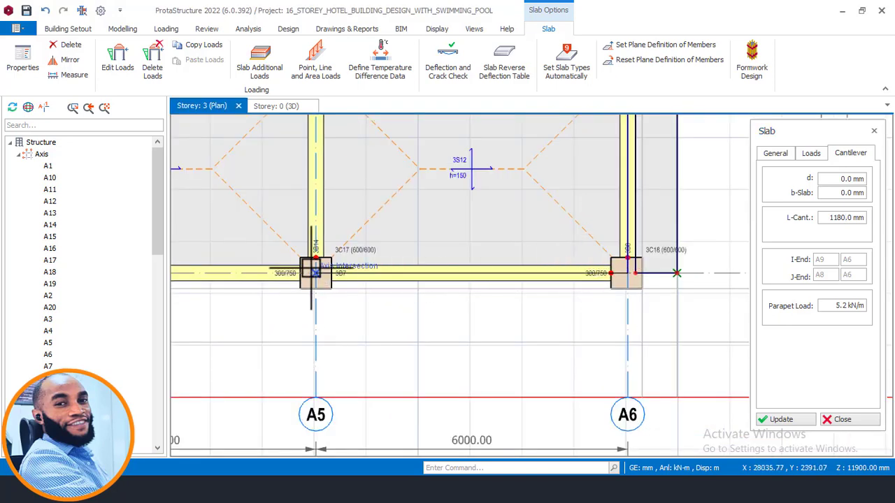
left_click(387, 355)
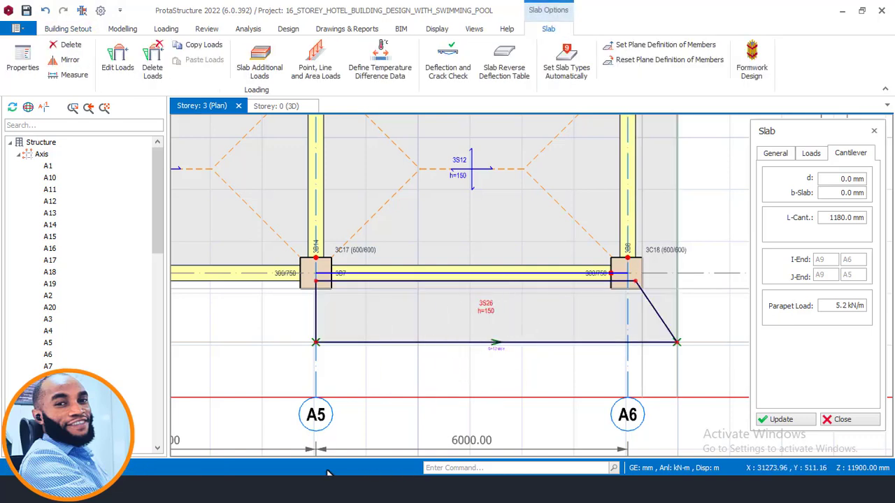
Check the remaining balconies along axis a on the AutoCAD floor plan, and return to the Storey 3 plan in ProtaStructure.
key("alt+Tab")
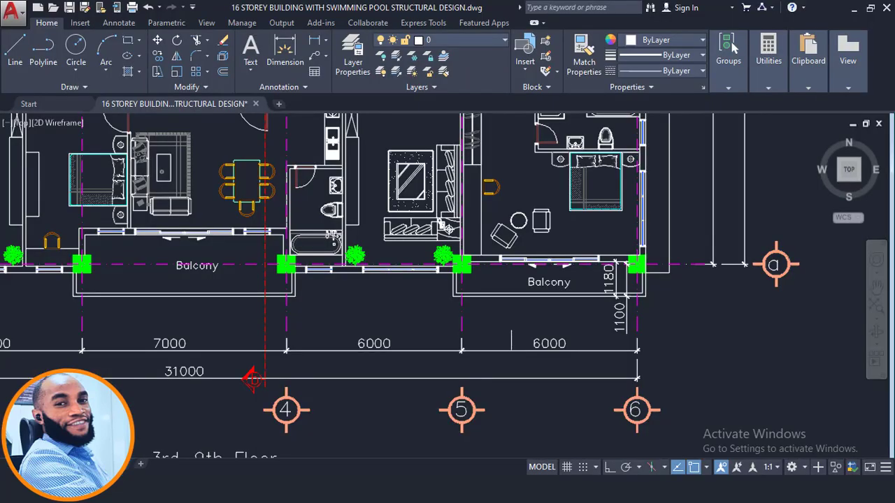
scroll(664, 266, "down", 5)
scroll(664, 266, "up", 5)
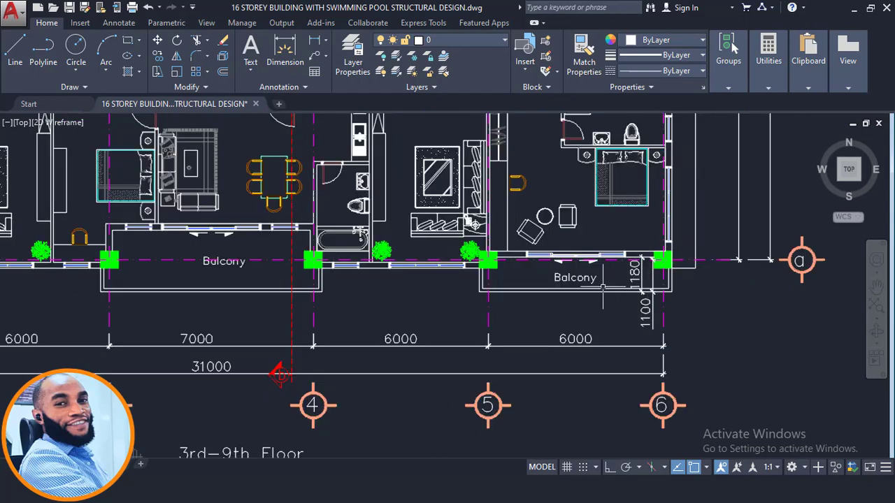
scroll(620, 286, "down", 1)
middle_click_drag(445, 279, 661, 297)
scroll(457, 291, "up", 2)
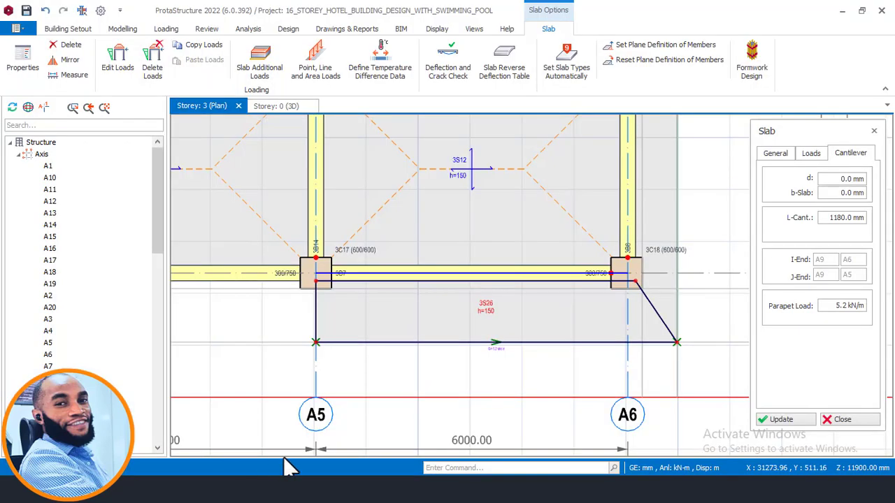
Insert a matching 1180 mm cantilever slab outside axis A9, from axis A1 to axis A2.
scroll(639, 363, "down", 3)
scroll(602, 304, "down", 3)
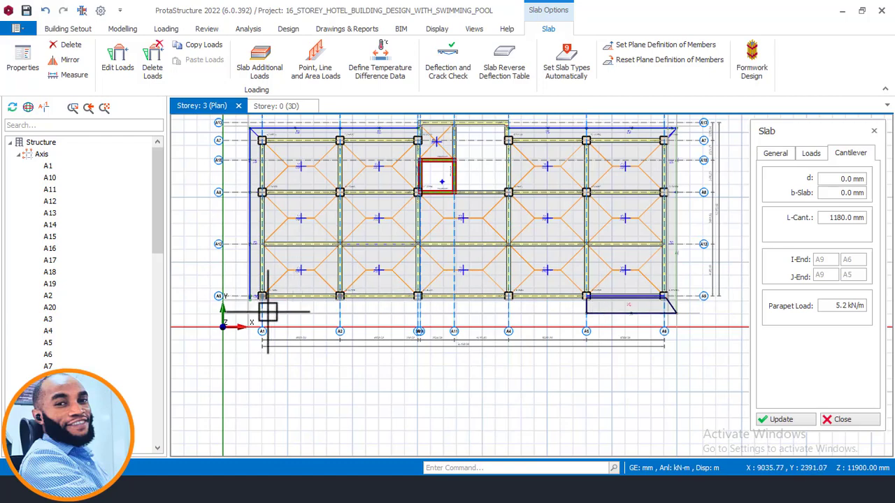
scroll(267, 308, "up", 5)
left_click(250, 276)
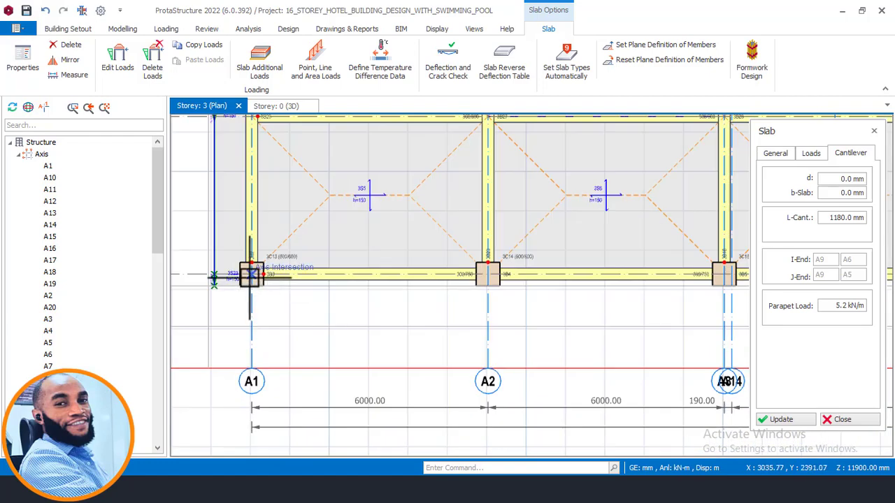
left_click(486, 273)
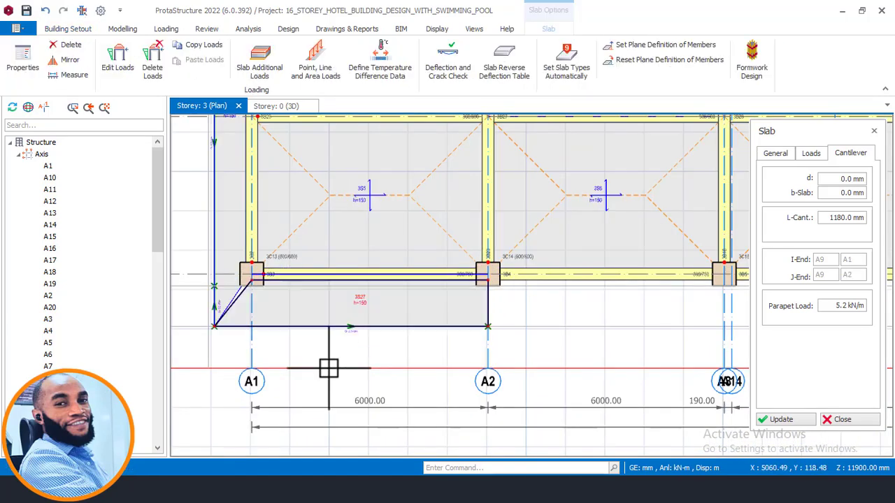
scroll(318, 399, "down", 2)
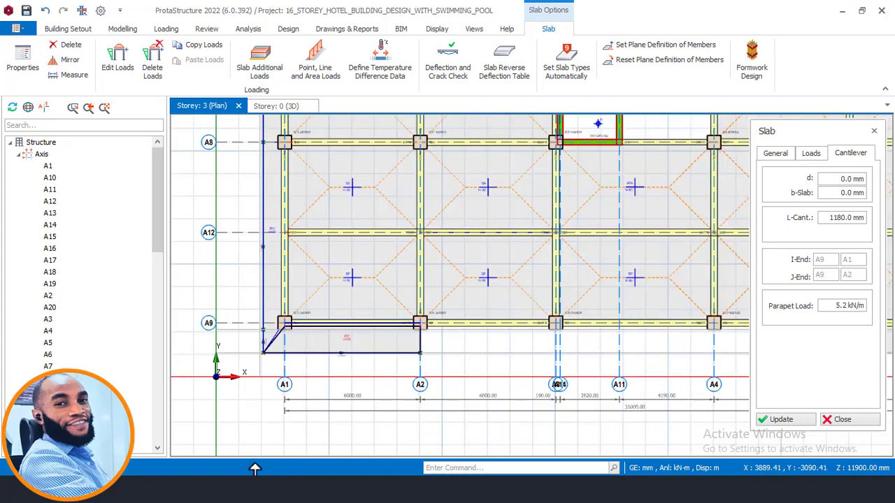
Switch to the AutoCAD floor plan and examine the outline of the central balcony between axes 3 and 4.
key("alt+Tab")
middle_click_drag(590, 306, 467, 302)
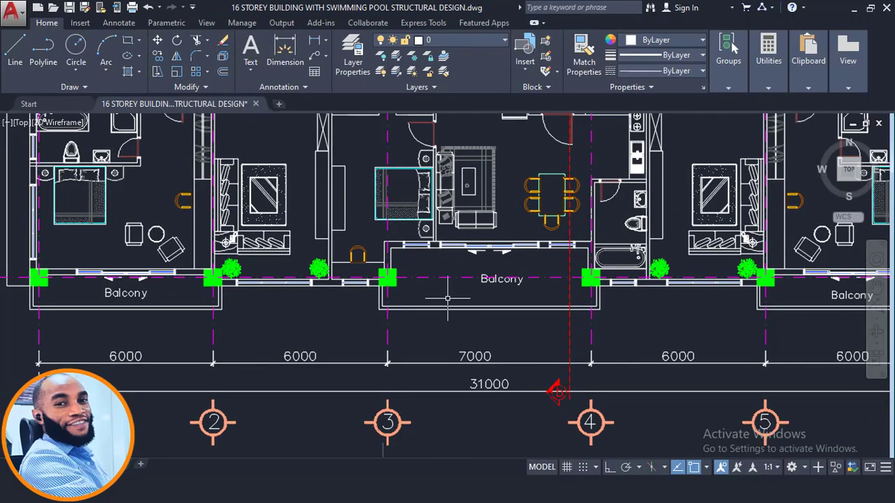
scroll(435, 287, "up", 2)
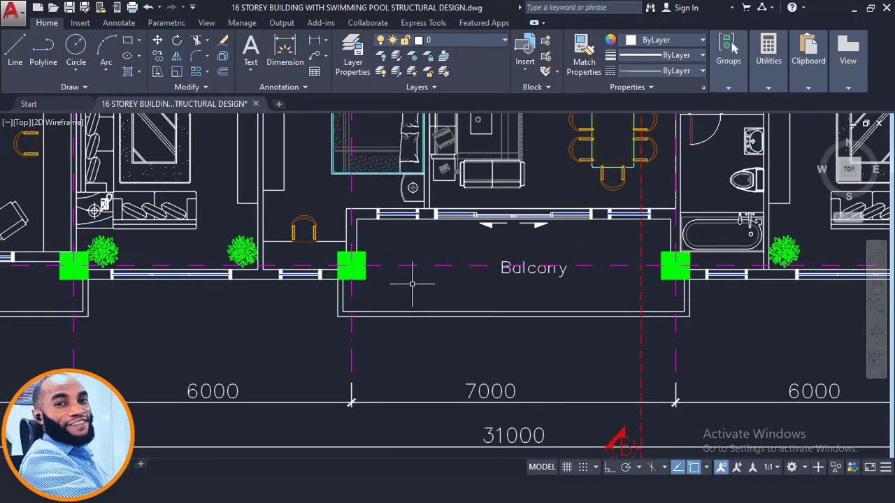
scroll(354, 286, "up", 2)
scroll(395, 280, "down", 4)
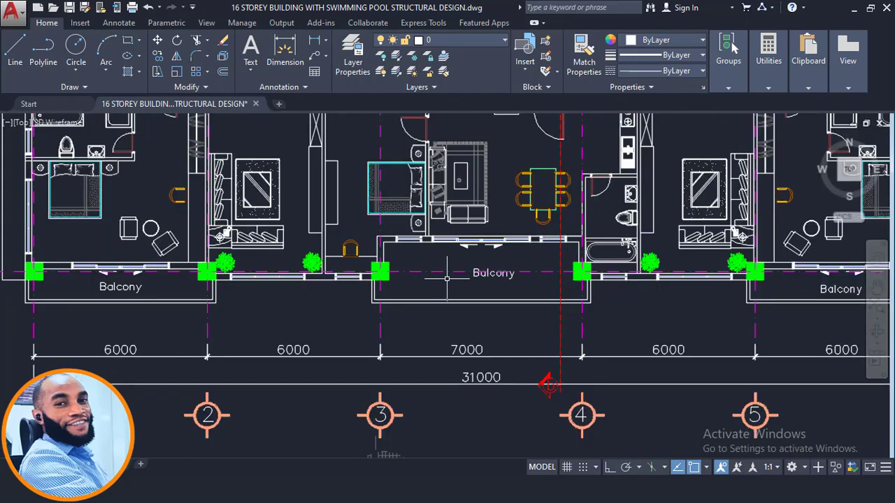
middle_click_drag(447, 279, 452, 308)
scroll(455, 304, "up", 2)
scroll(371, 300, "up", 2)
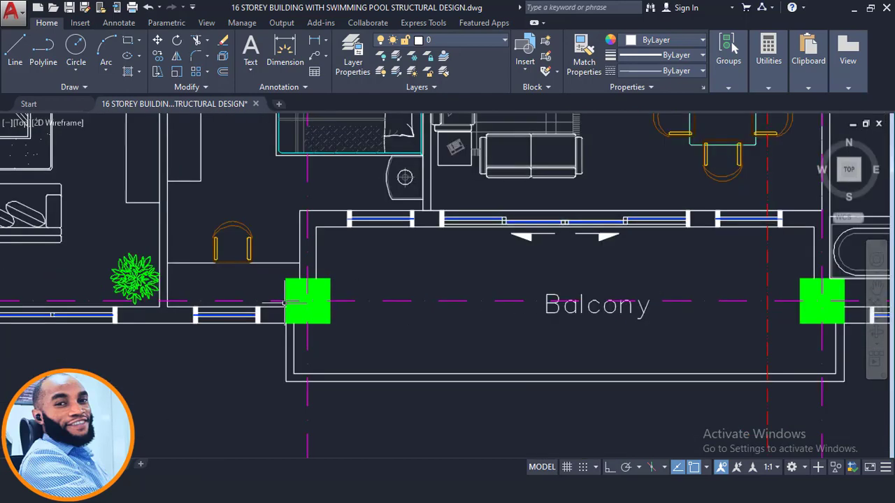
Compare the outer edge along axis a on the 3rd-9th Floor plan with the Second Floor plan.
scroll(305, 300, "down", 2)
scroll(388, 290, "down", 3)
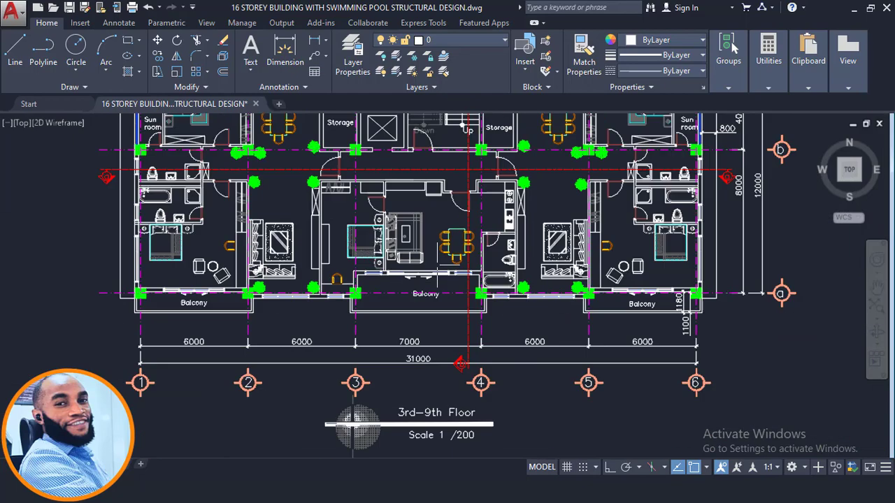
middle_click_drag(399, 362, 429, 142)
middle_click_drag(426, 377, 407, 322)
scroll(413, 396, "up", 1)
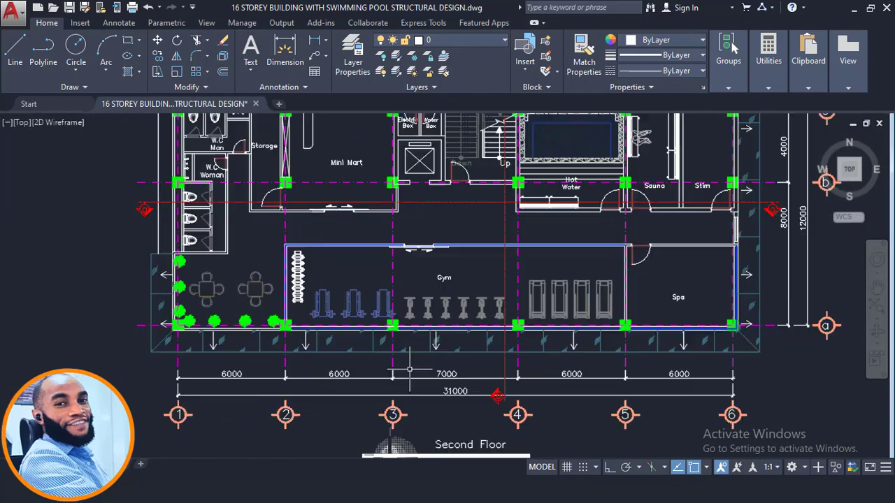
middle_click_drag(421, 206, 413, 371)
scroll(412, 372, "down", 1)
middle_click_drag(414, 280, 413, 390)
scroll(436, 191, "up", 4)
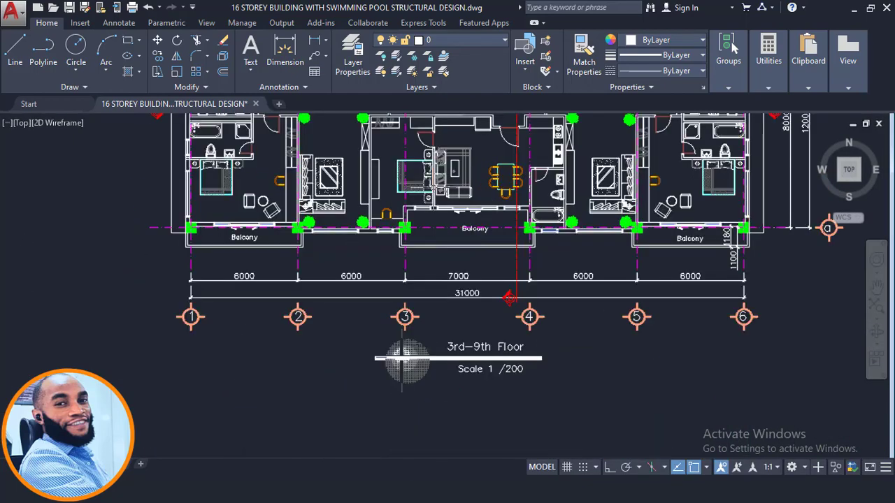
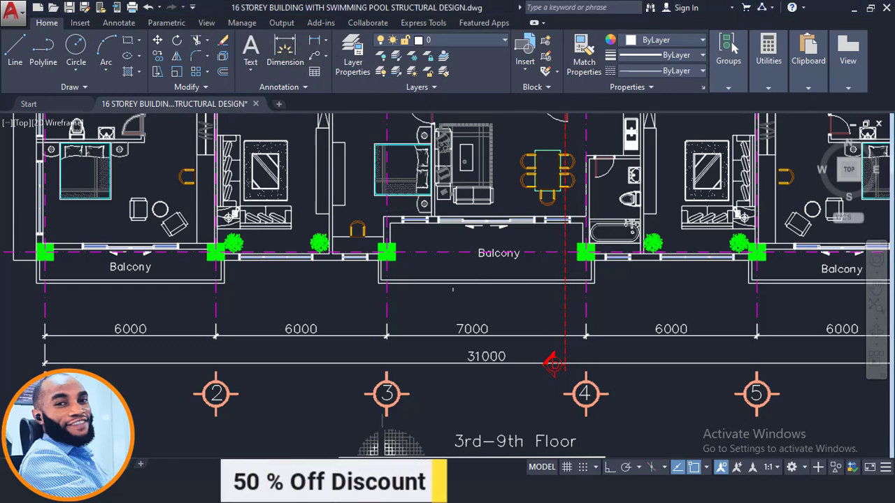
Add a linear dimension from axis a to the outer edge of the central balcony between axes 3 and 4.
left_click(312, 39)
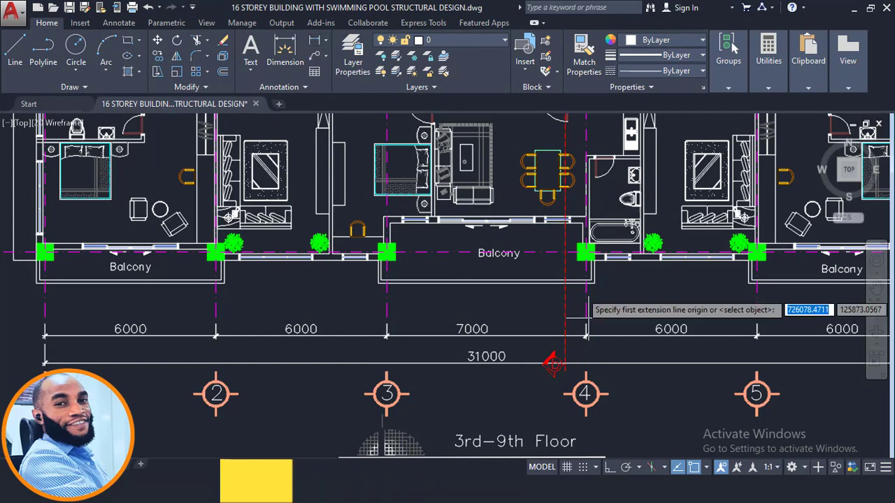
scroll(433, 272, "up", 4)
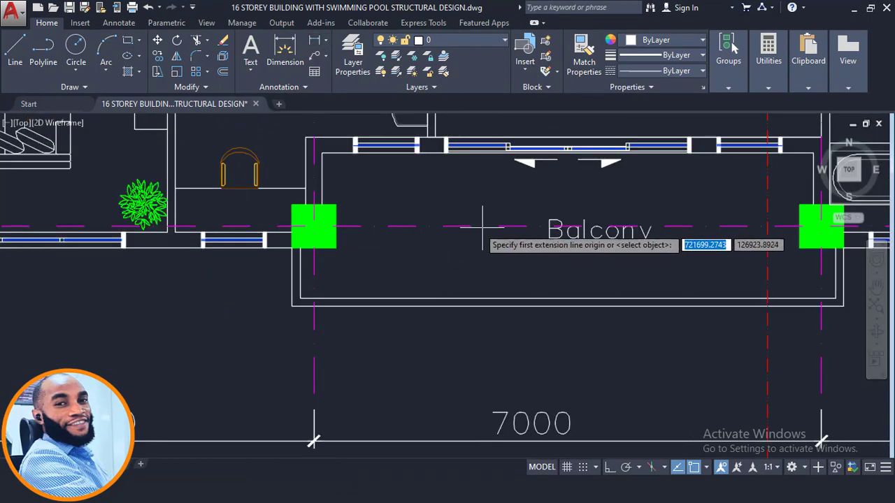
left_click(504, 226)
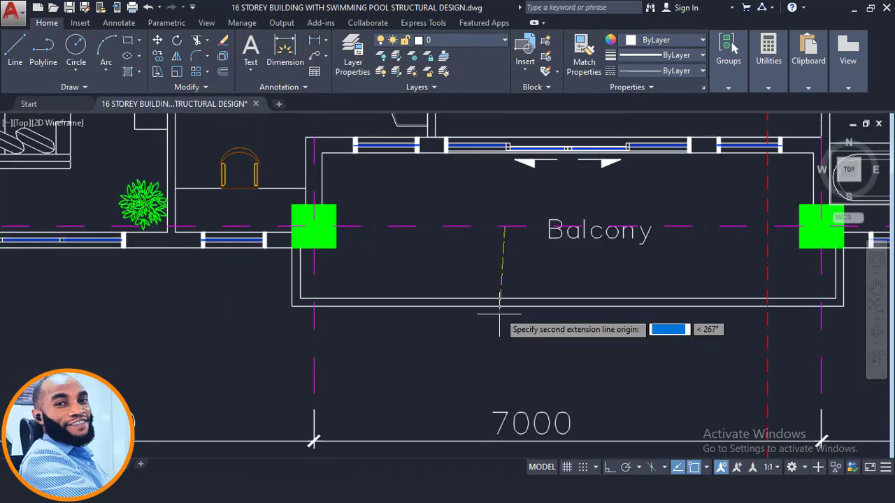
left_click(504, 305)
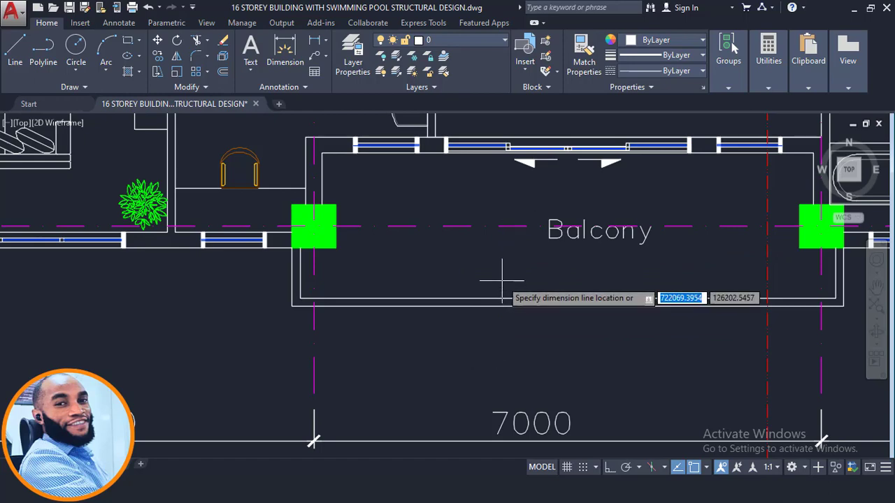
left_click(502, 337)
scroll(477, 266, "down", 4)
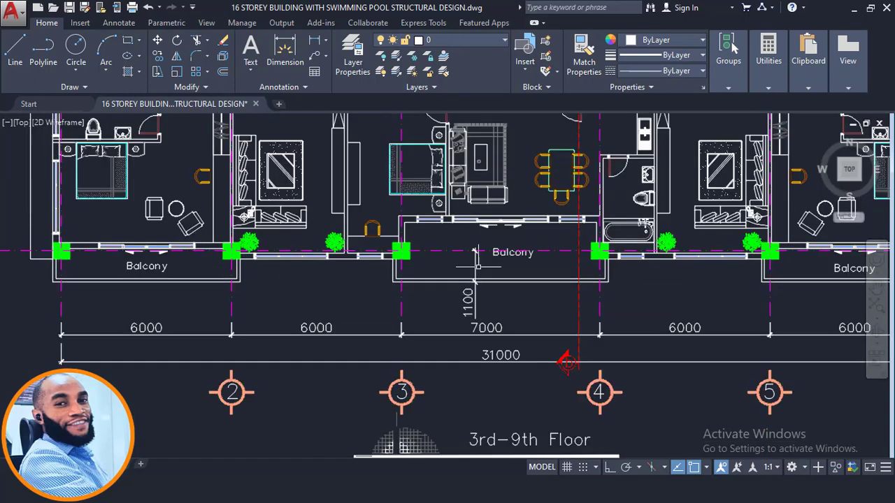
middle_click_drag(762, 282, 622, 271)
scroll(728, 272, "up", 2)
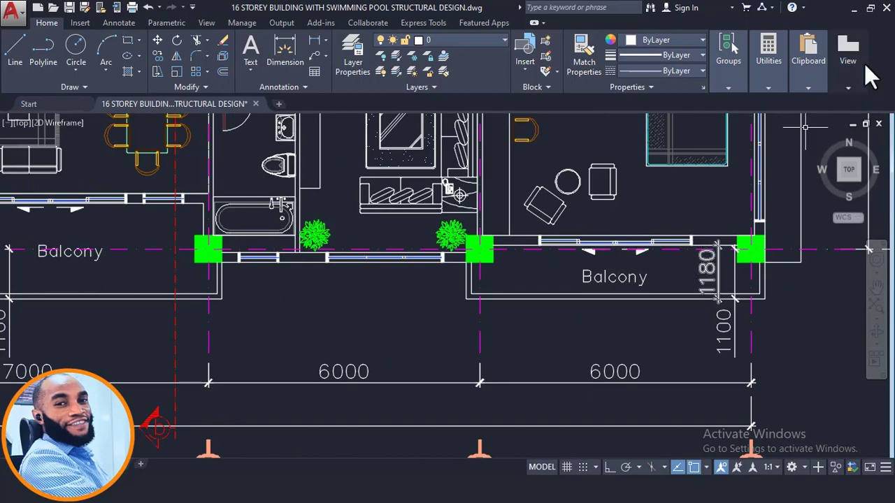
Compare the Storey 3 bays along axis A9 in ProtaStructure with the central balcony between axes 3 and 4 on the AutoCAD 3rd-9th Floor plan.
left_click(852, 12)
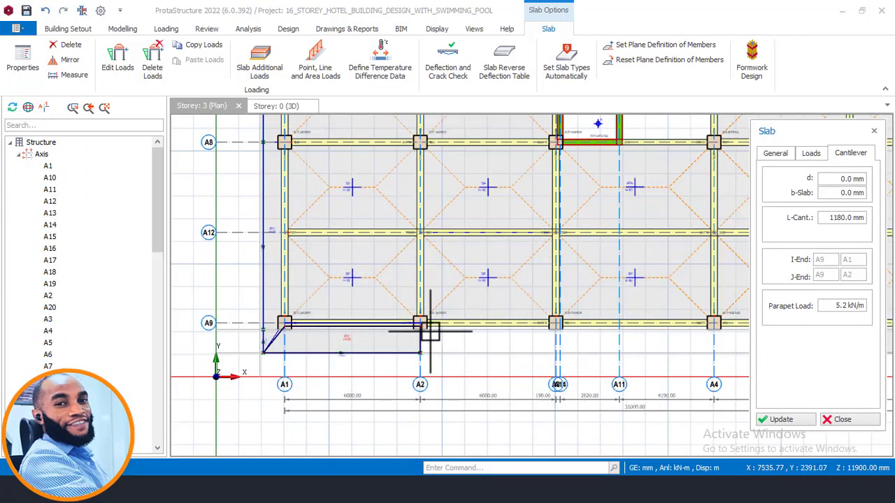
middle_click_drag(484, 311, 338, 311)
scroll(492, 305, "down", 2)
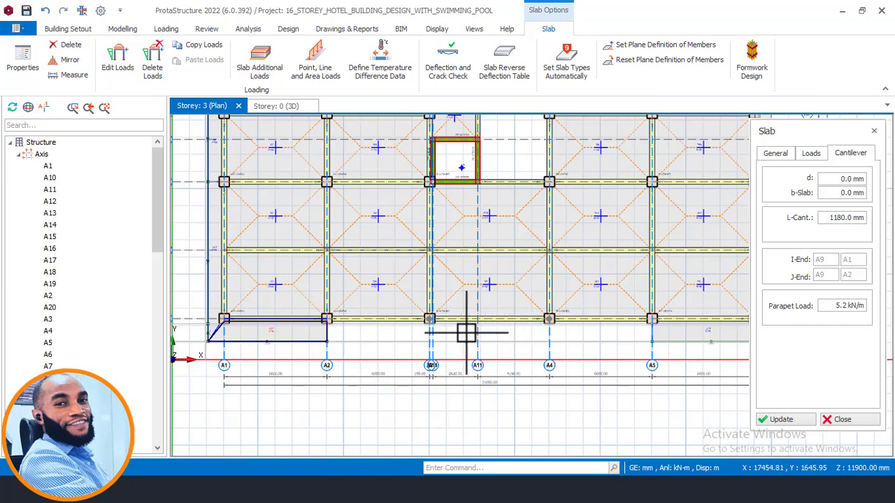
scroll(462, 327, "up", 1)
scroll(435, 381, "up", 1)
scroll(416, 297, "down", 1)
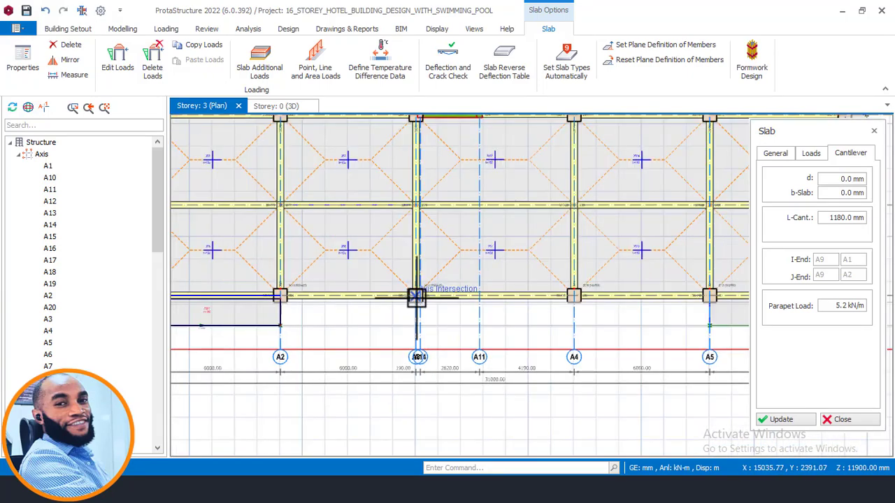
key("alt+Tab")
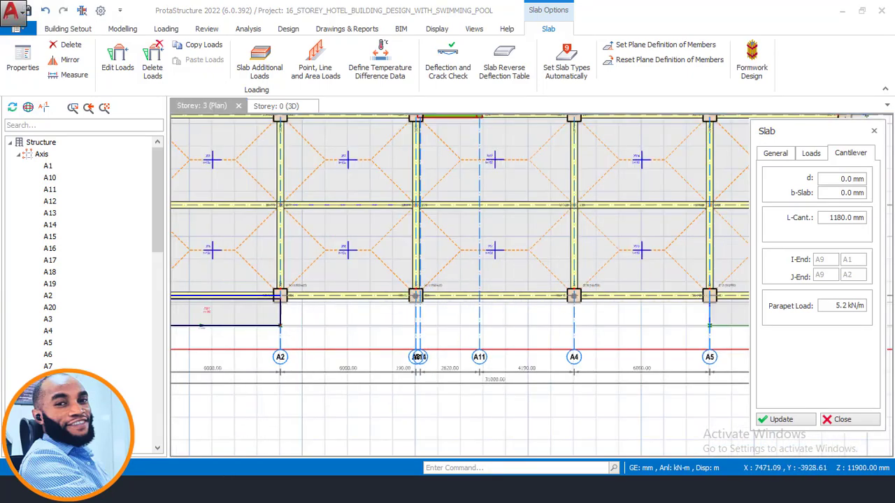
scroll(476, 256, "down", 2)
middle_click_drag(380, 279, 482, 301)
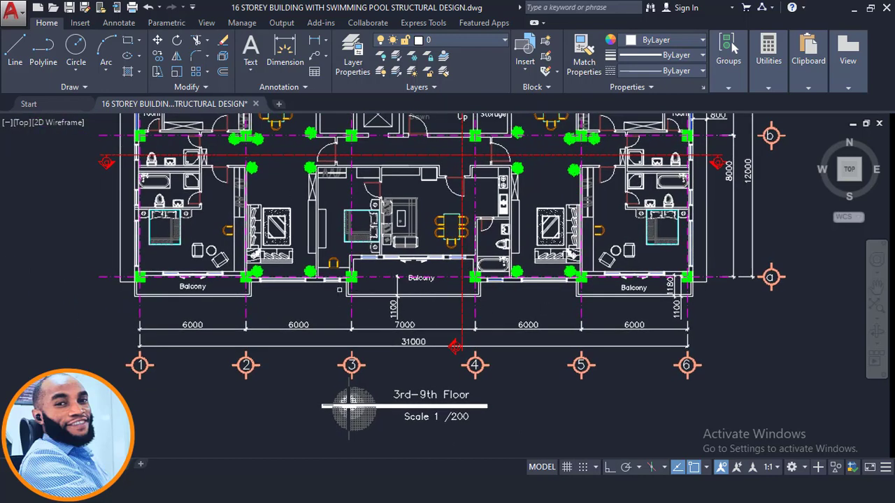
scroll(337, 278, "up", 2)
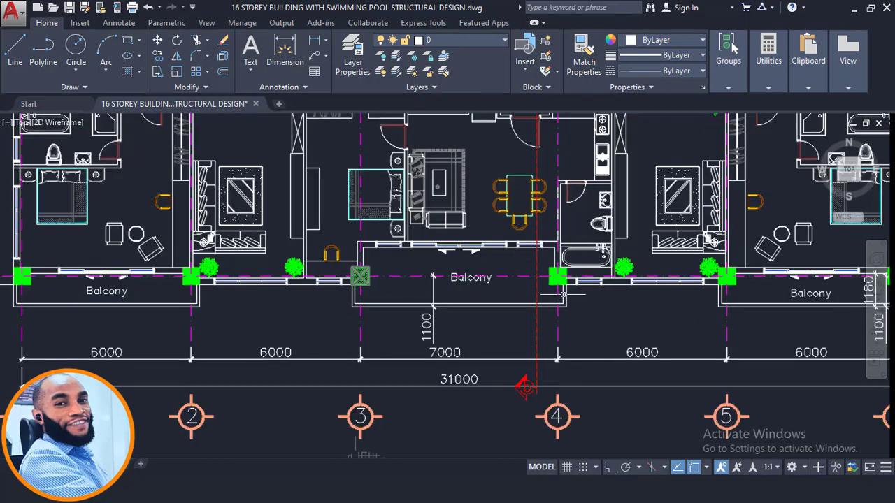
scroll(415, 284, "down", 2)
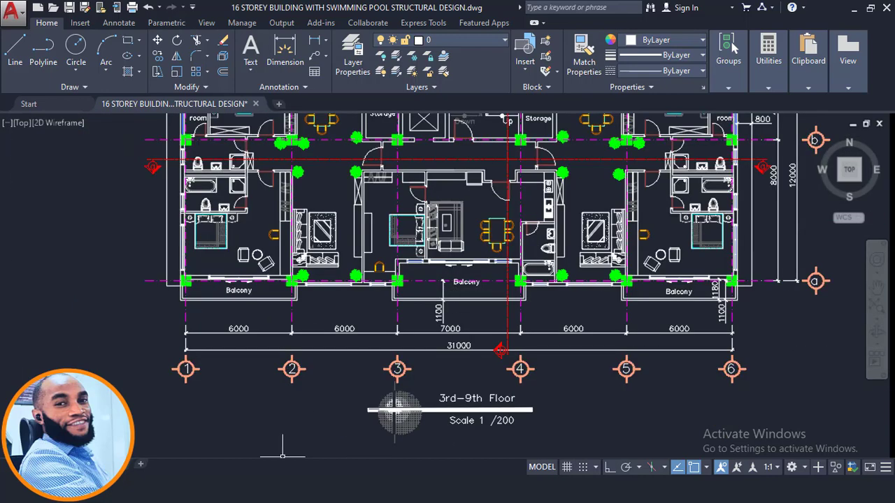
Return to ProtaStructure and insert a 1180 mm cantilever slab outside axis A9, from axis A3 to axis A4, on Storey 3.
left_click(283, 490)
scroll(444, 298, "down", 1)
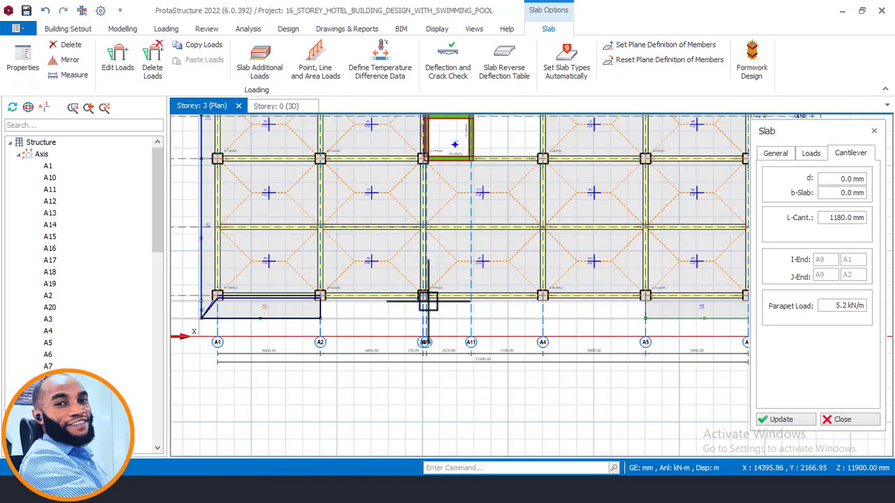
scroll(503, 300, "up", 3)
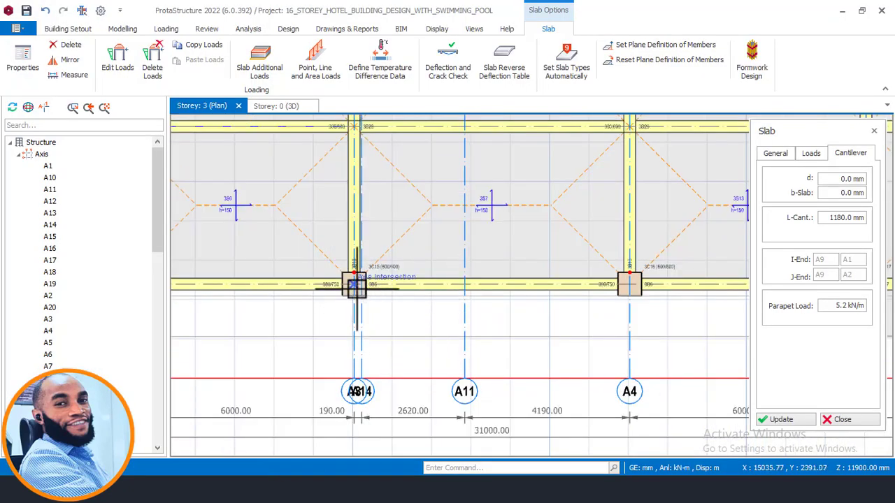
left_click(356, 286)
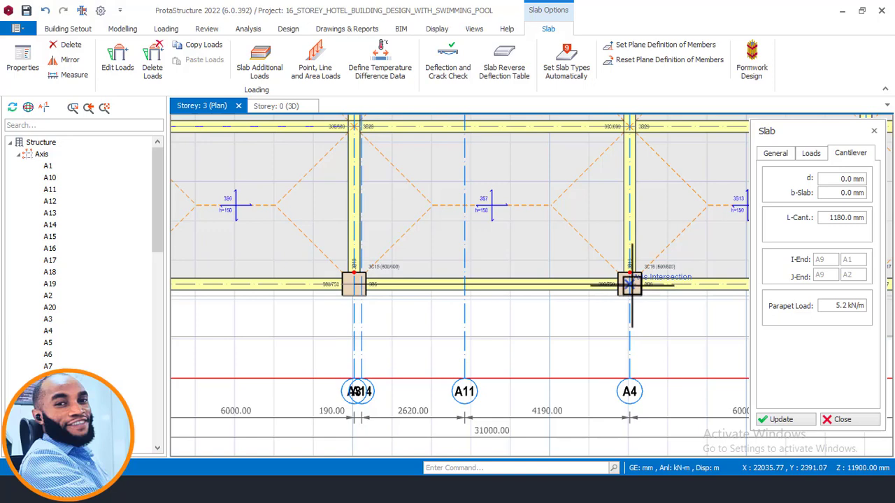
left_click(552, 345)
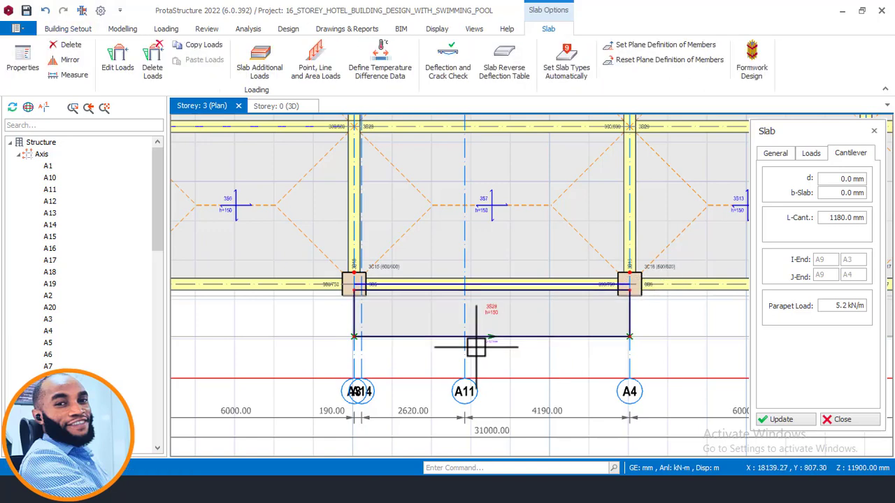
scroll(478, 345, "down", 3)
key("Escape")
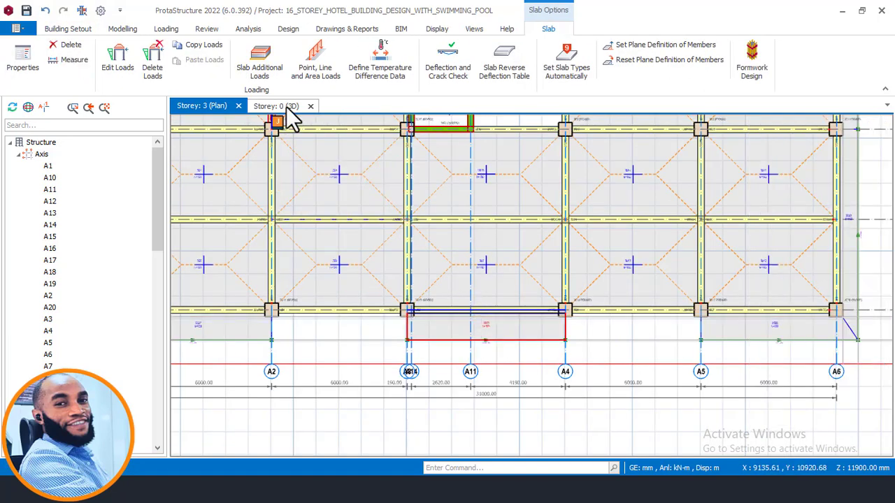
Inspect the Storey 3 balcony cantilever slabs in the 3D model from the front and the side.
left_click(283, 107)
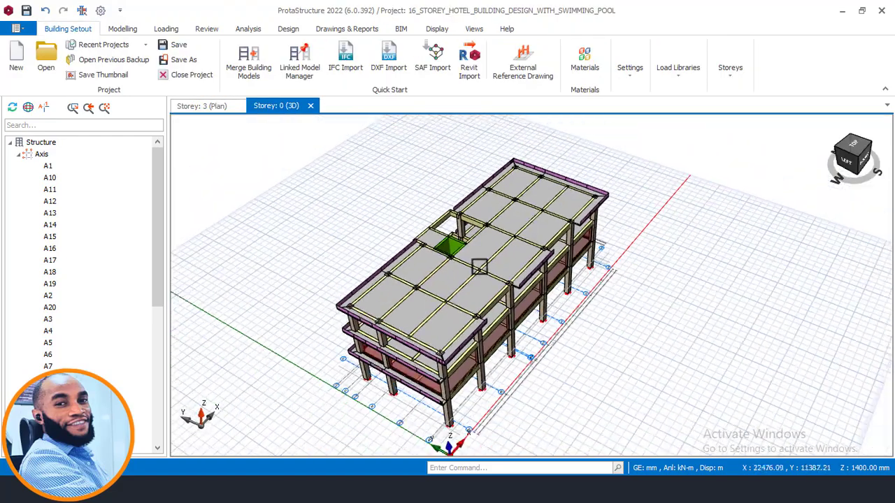
middle_click_drag(459, 303, 416, 279)
scroll(537, 299, "up", 2)
middle_click_drag(620, 319, 588, 333)
scroll(530, 255, "down", 3)
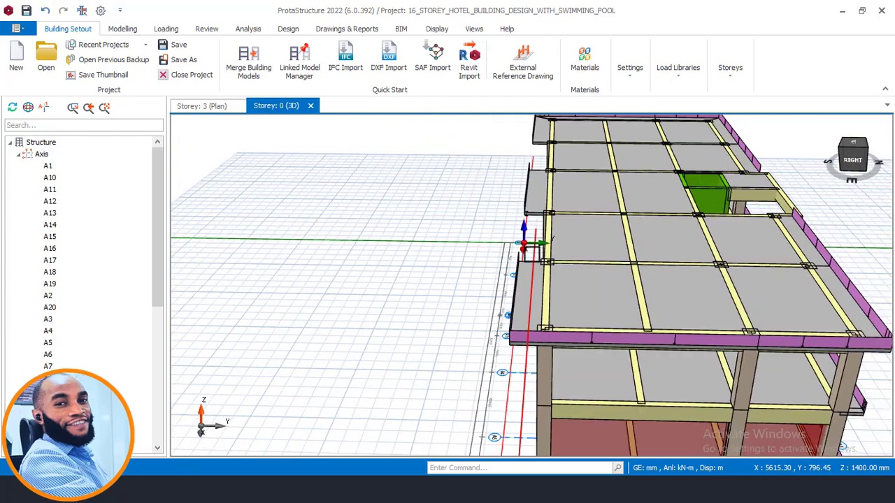
middle_click_drag(532, 255, 516, 286)
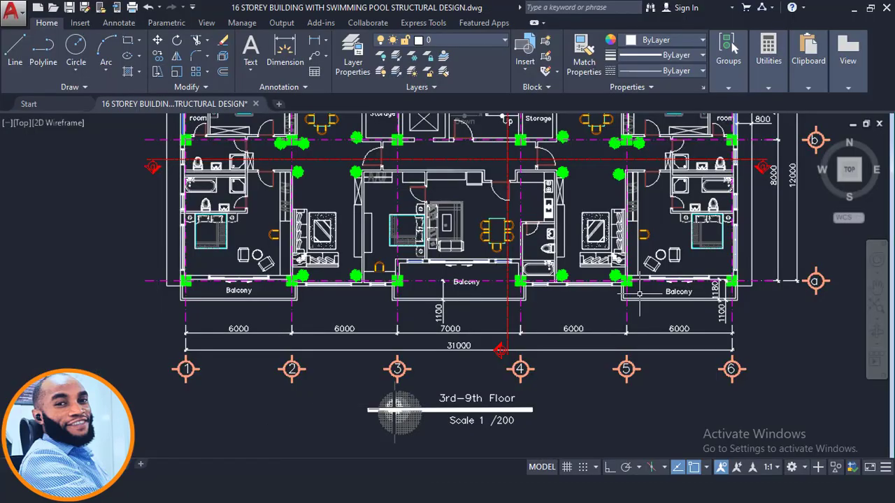
Switch to AutoCAD and examine the balconies, outer walls and overall layout of the 3rd-9th Floor plan.
scroll(426, 299, "down", 4)
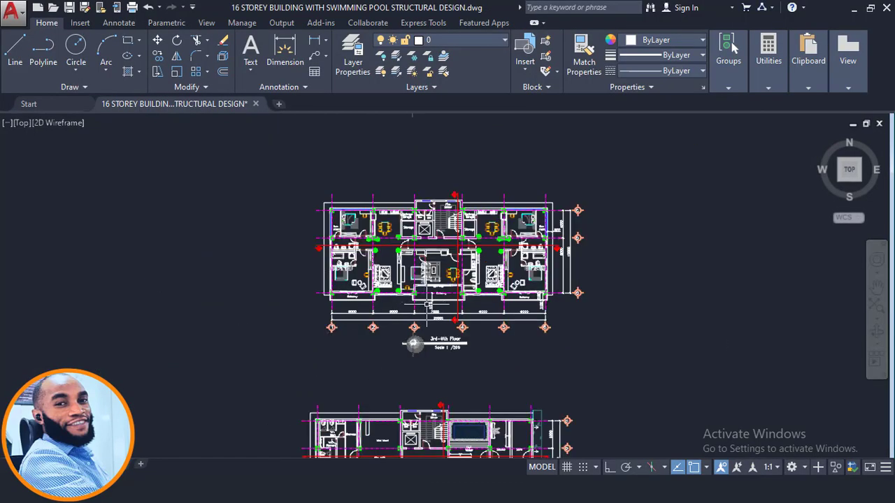
scroll(426, 299, "up", 2)
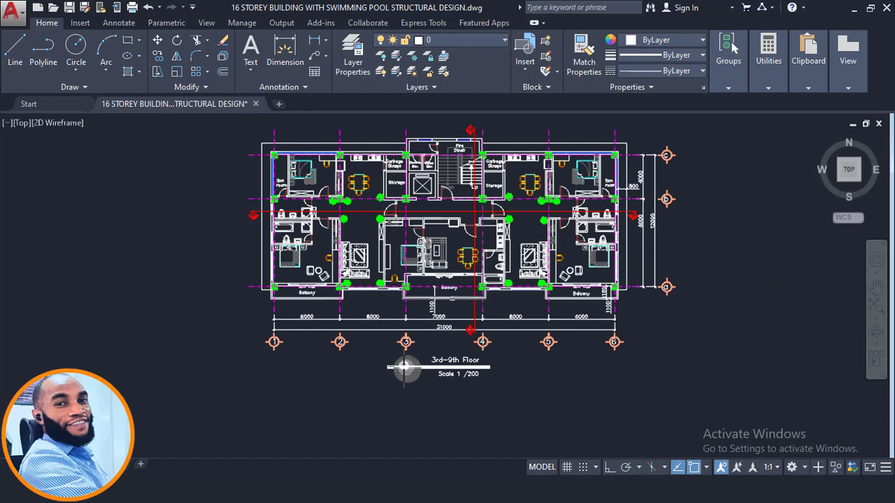
scroll(455, 287, "up", 2)
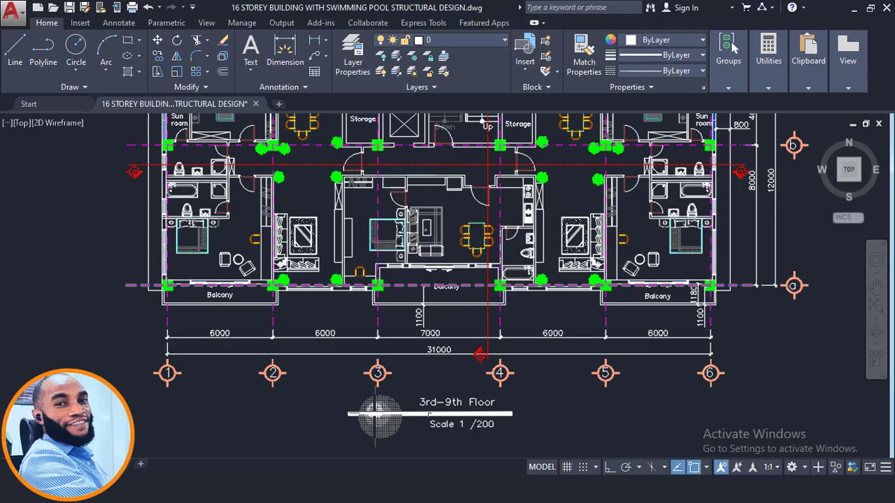
scroll(451, 412, "up", 2)
scroll(463, 376, "down", 4)
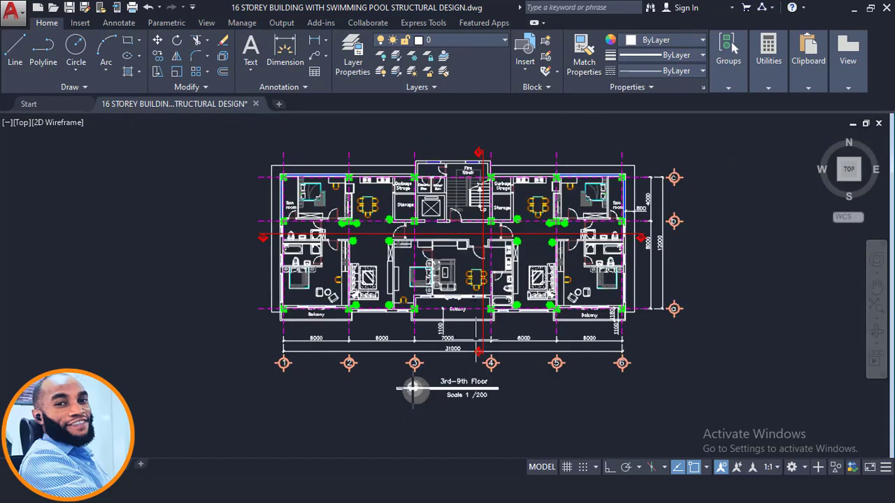
scroll(366, 229, "up", 2)
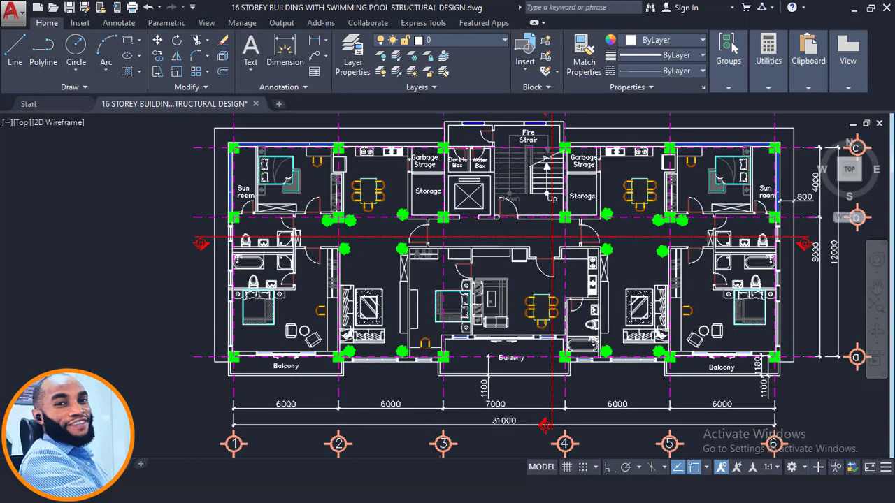
middle_click_drag(487, 362, 460, 369)
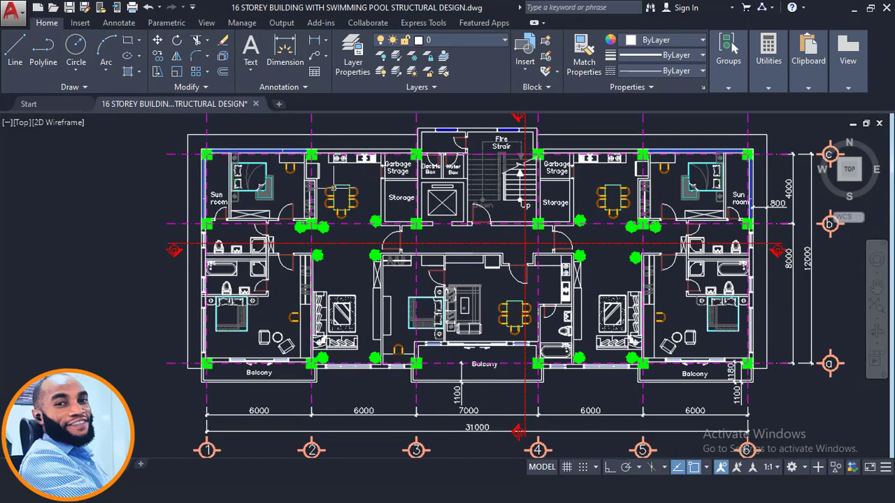
scroll(539, 266, "down", 4)
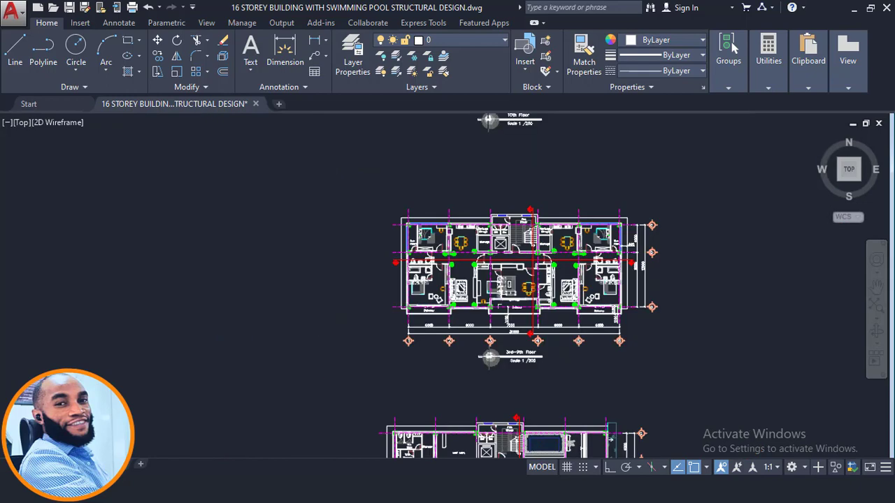
scroll(510, 287, "up", 4)
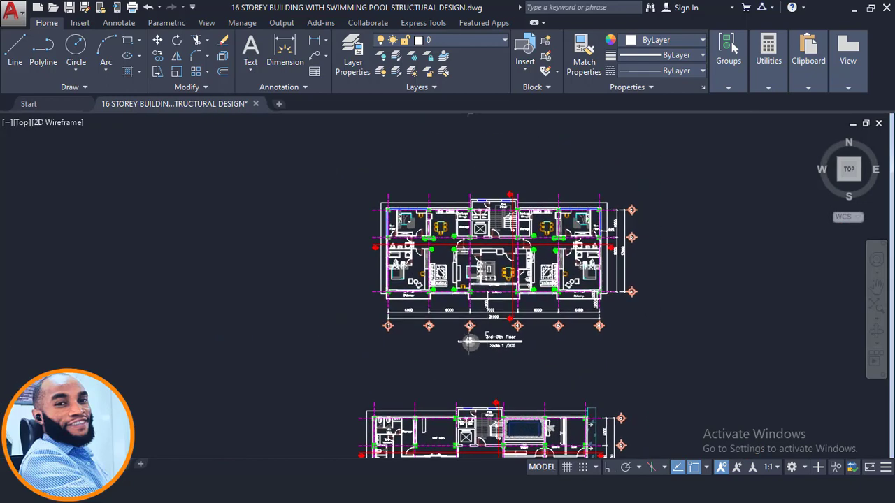
scroll(504, 344, "up", 2)
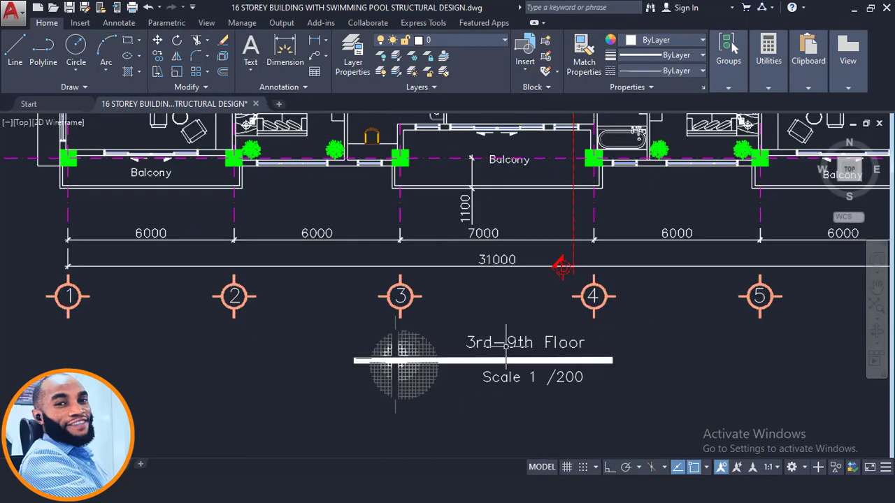
Return to the ProtaStructure 3D model and inspect the front beams and their wall loads across the storeys.
left_click(251, 489)
scroll(438, 268, "down", 3)
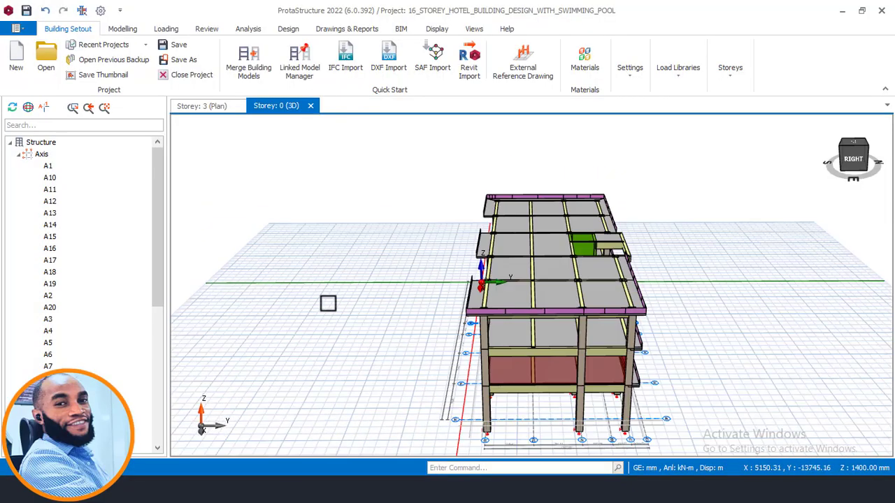
middle_click_drag(328, 303, 479, 284, "shift")
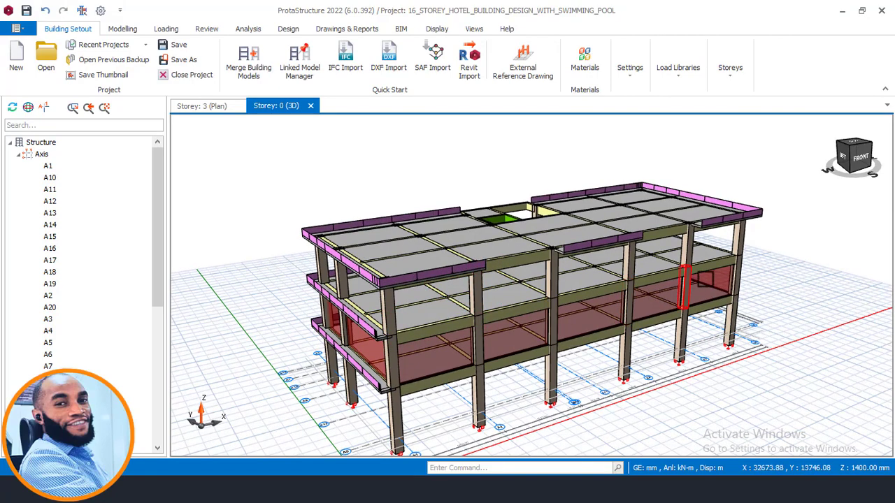
middle_click_drag(493, 312, 498, 283)
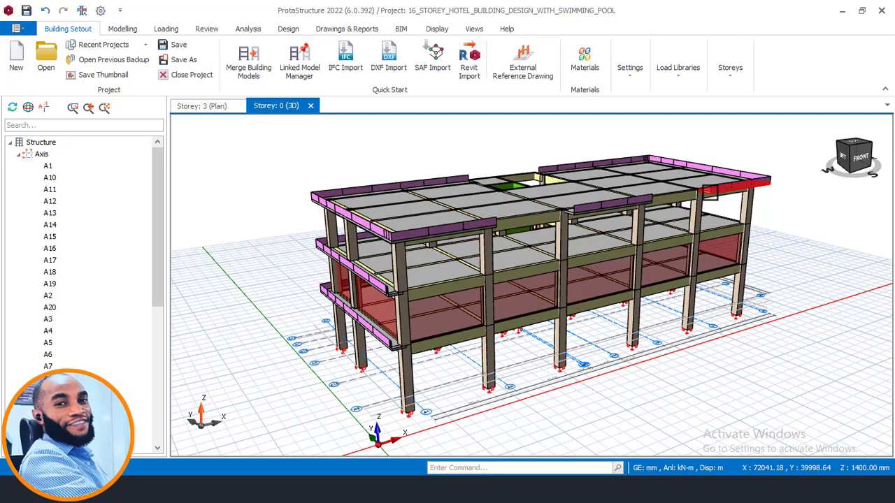
mouse_move(710, 193)
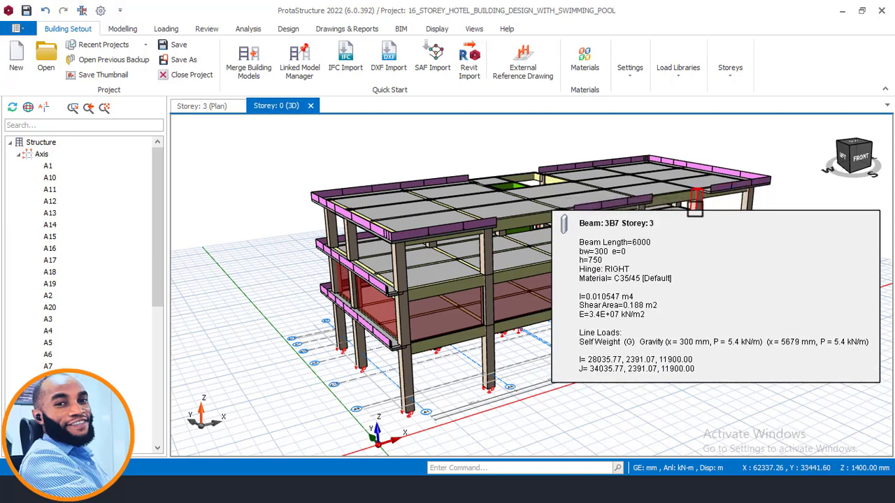
mouse_move(656, 266)
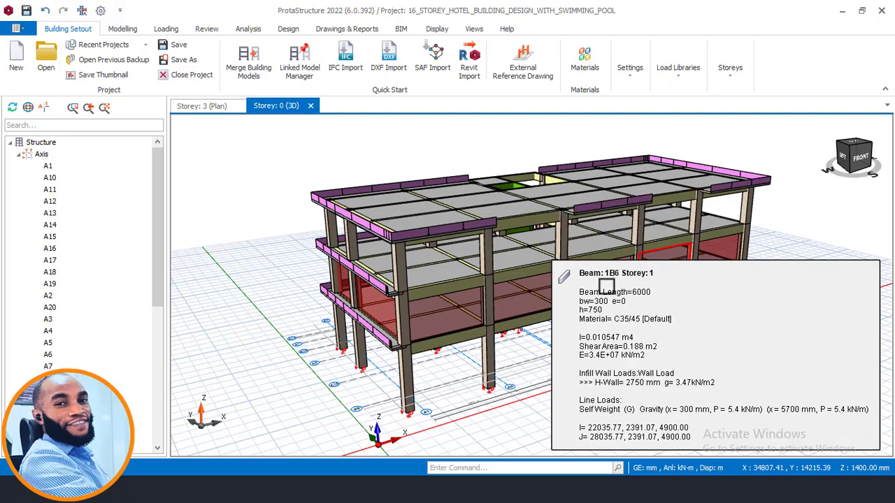
scroll(593, 296, "up", 1)
scroll(539, 335, "up", 1)
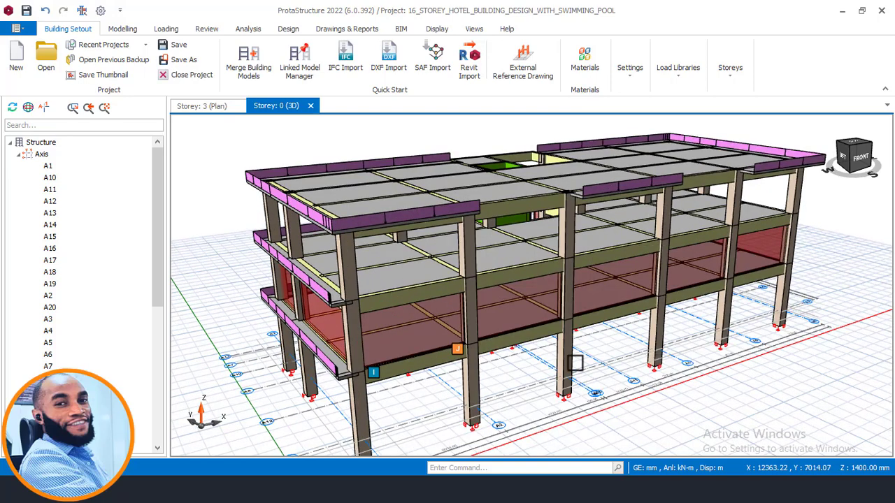
Copy the wall load from the Storey 1 front beam on axis A9 between axes A1 and A2.
left_click(439, 356)
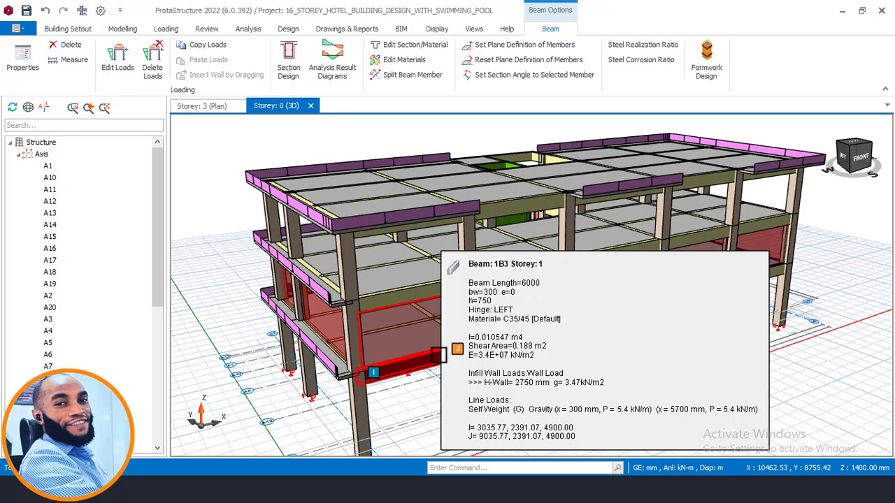
right_click(440, 352)
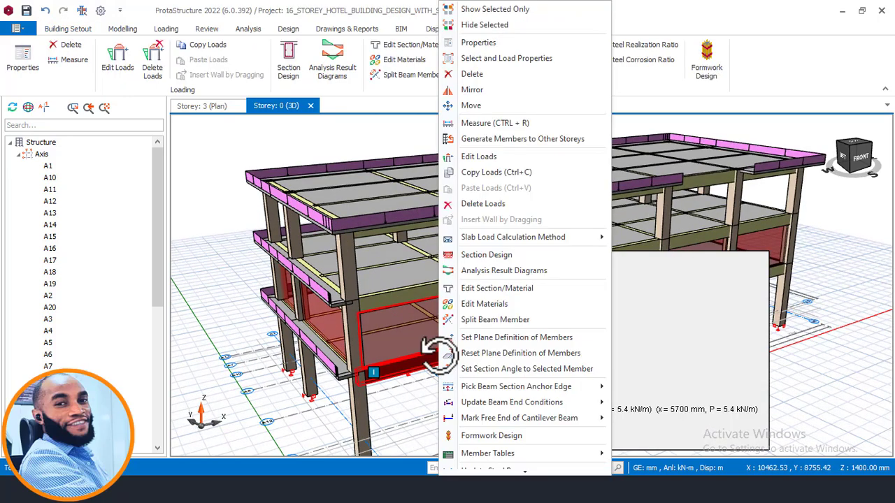
left_click(495, 174)
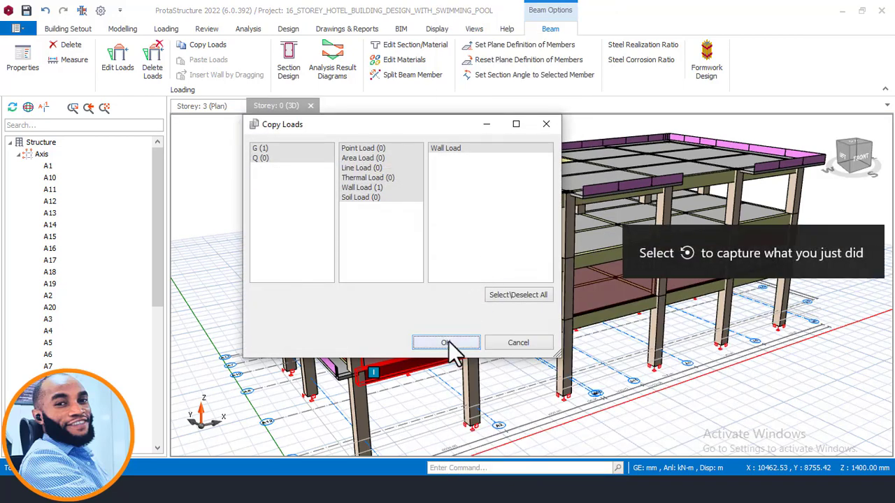
left_click(446, 343)
mouse_move(448, 341)
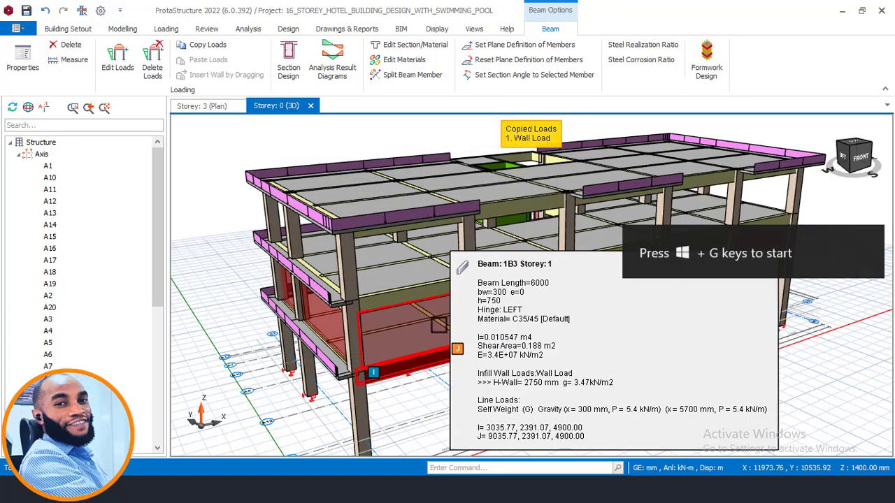
scroll(438, 324, "down", 3)
scroll(418, 273, "up", 2)
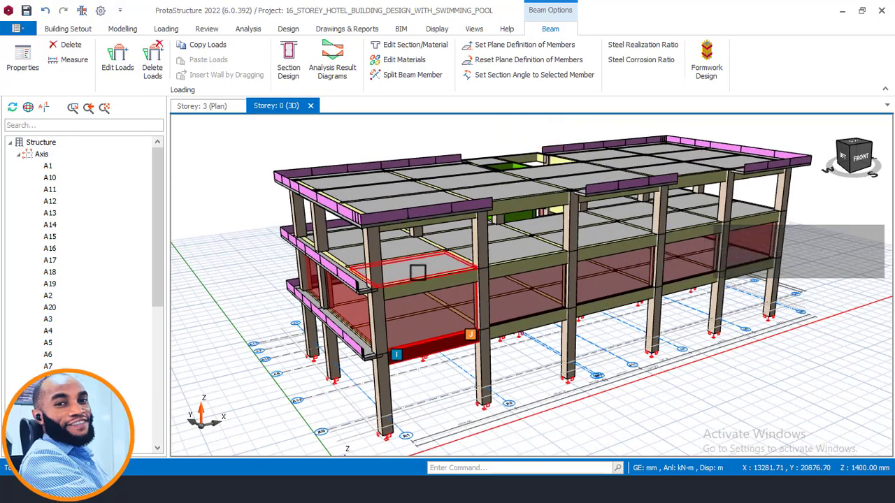
Leave the 3D model and open the Storey 2 plan.
scroll(417, 273, "down", 1)
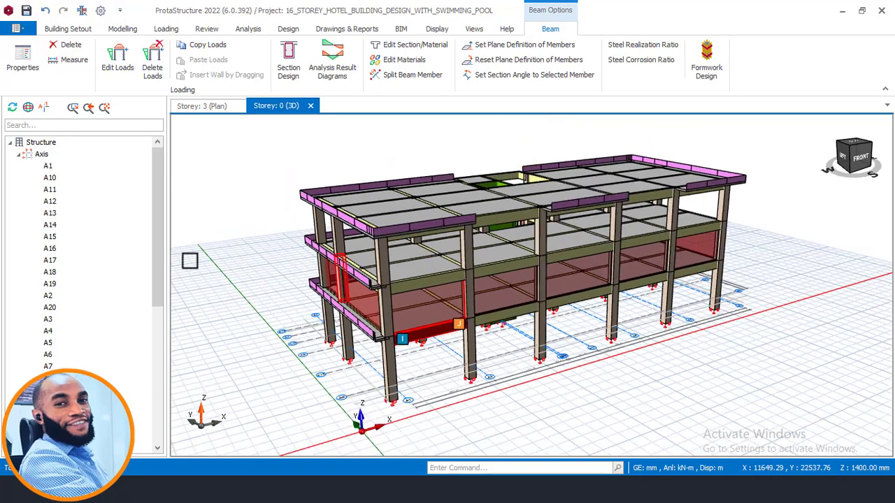
left_click(207, 108)
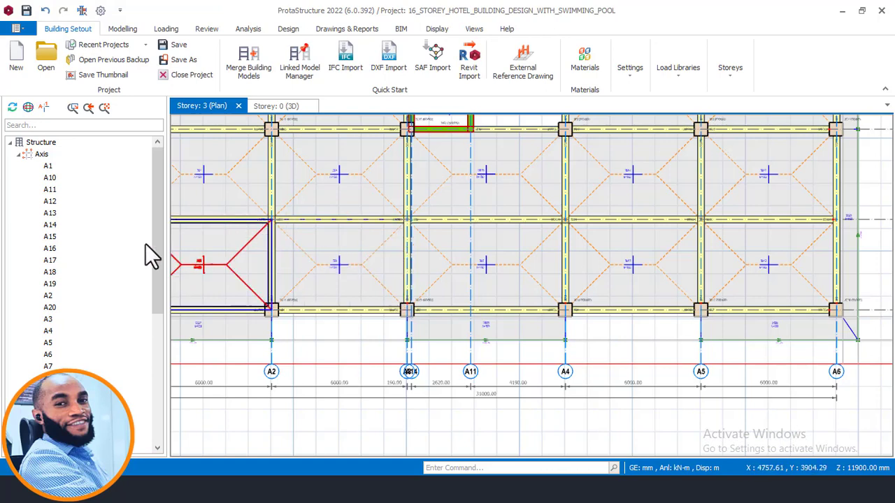
left_click_drag(153, 231, 163, 322)
double_click(80, 332)
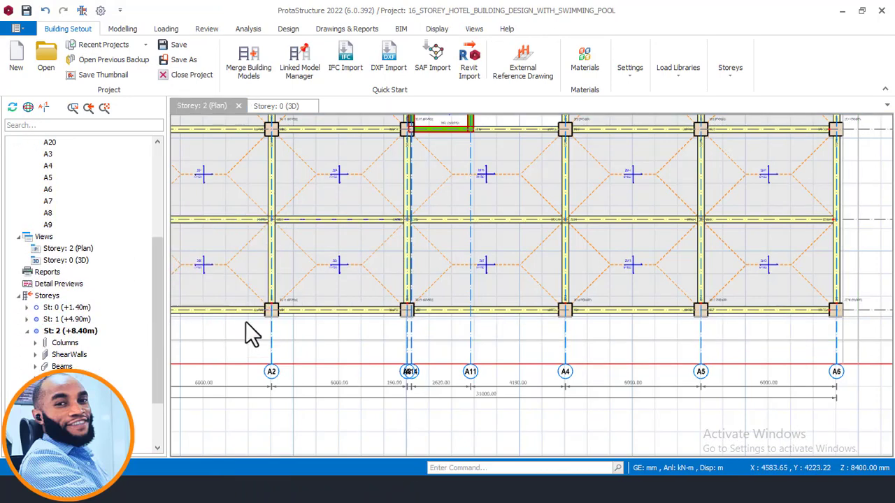
middle_click_drag(475, 272, 478, 291)
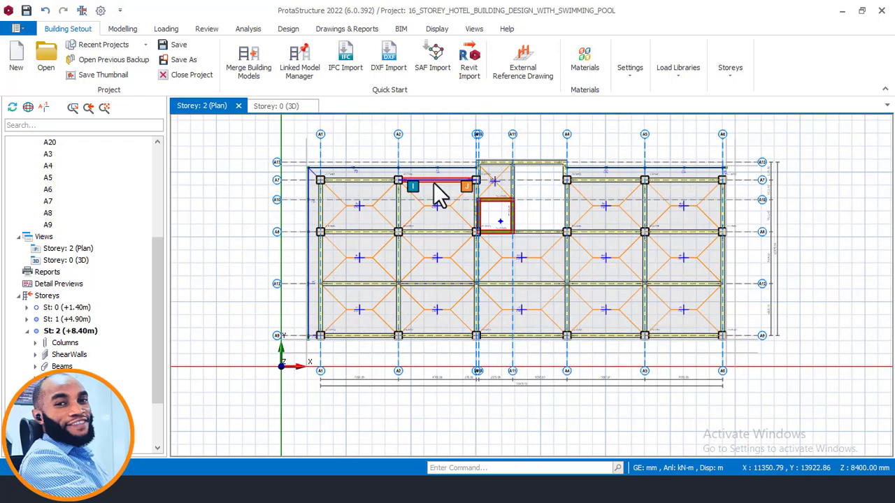
Select the Storey 2 outer beams on axis A7 between A1 and A3 and on axis A1 between A7 and A9.
mouse_move(440, 193)
left_click(361, 180)
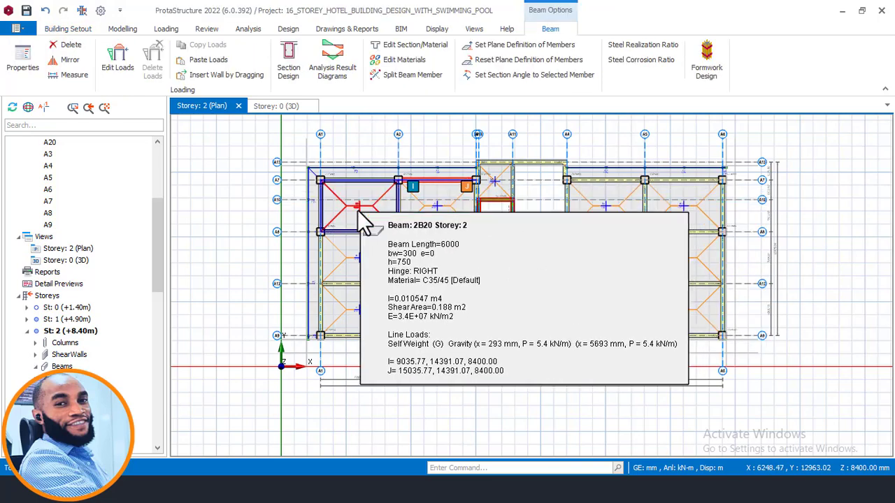
left_click(355, 181, "ctrl")
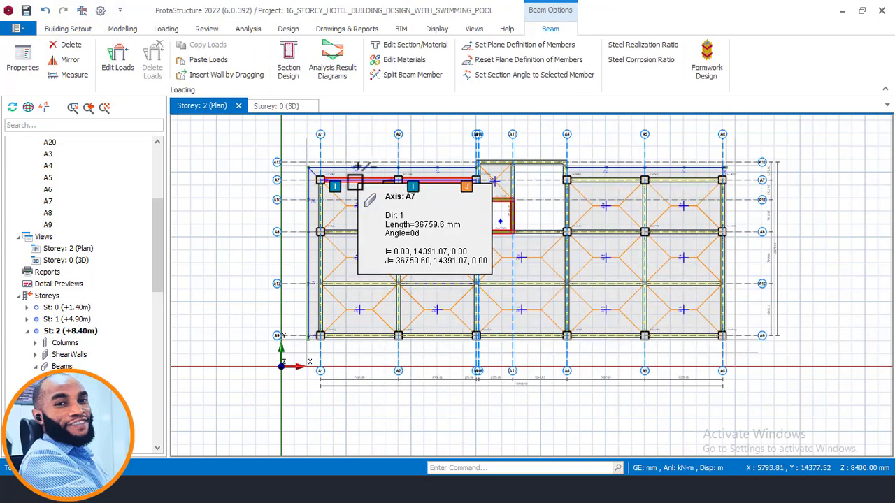
left_click(324, 207, "ctrl")
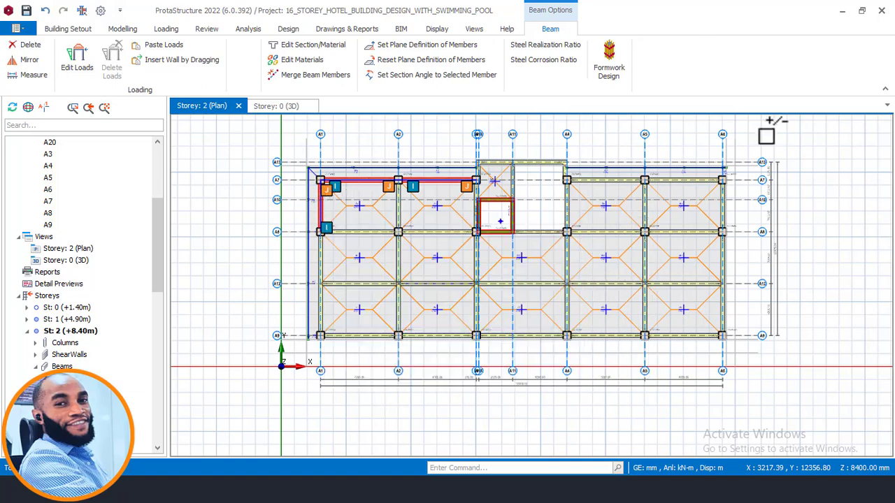
left_click(358, 287)
left_click(322, 260)
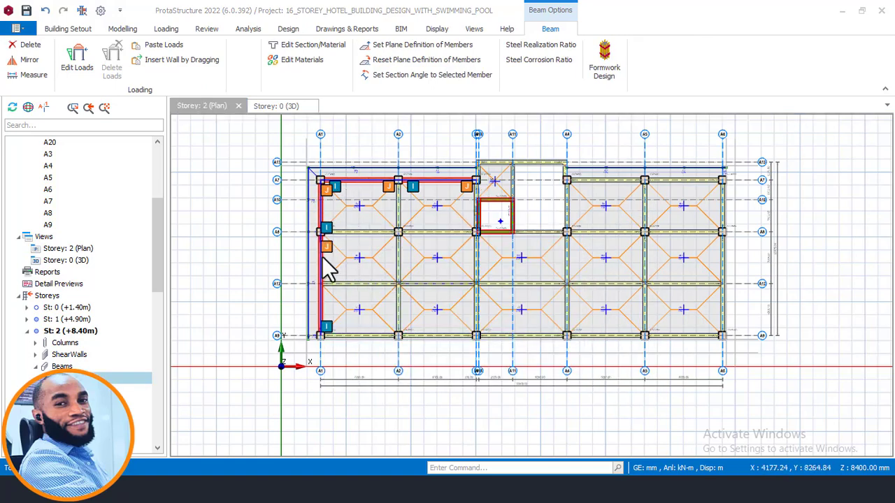
Add the front beams on axis A9 from A1 to A6 and the axis A6 beam between A9 and A8 to the selection.
scroll(381, 336, "up", 3)
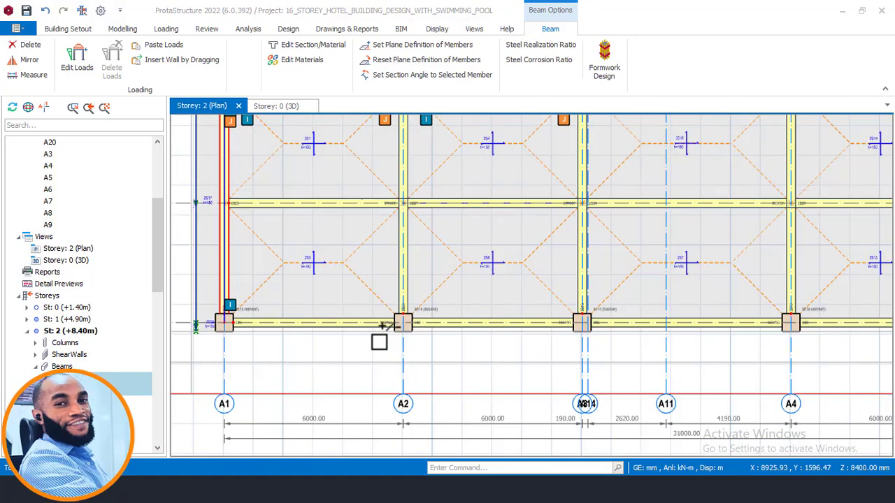
left_click(343, 321)
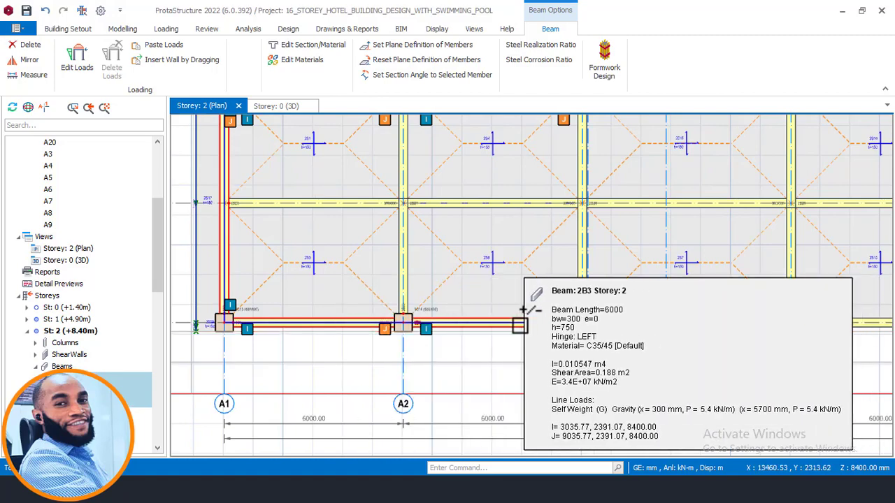
scroll(482, 313, "down", 3)
scroll(565, 323, "up", 2)
scroll(565, 323, "up", 1)
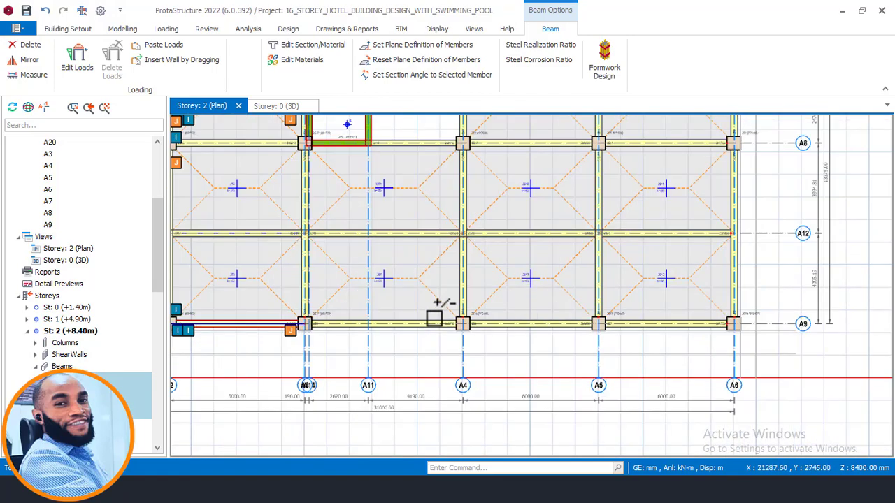
left_click(643, 314)
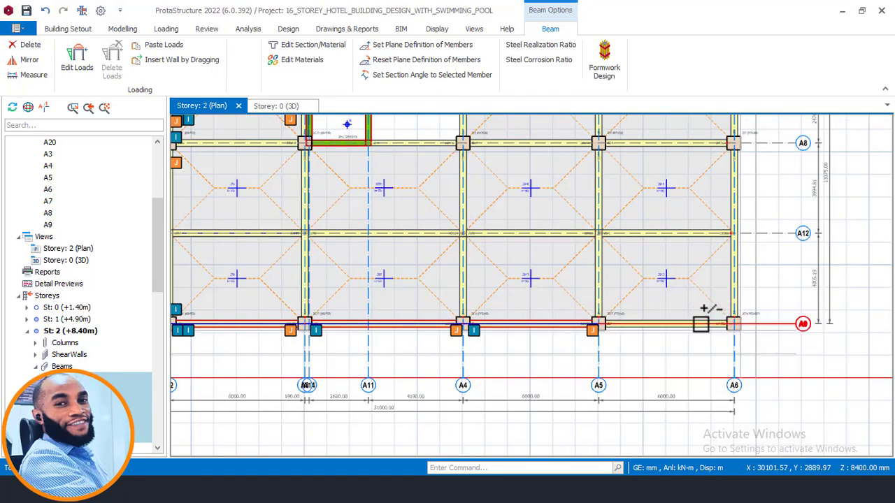
left_click(733, 264)
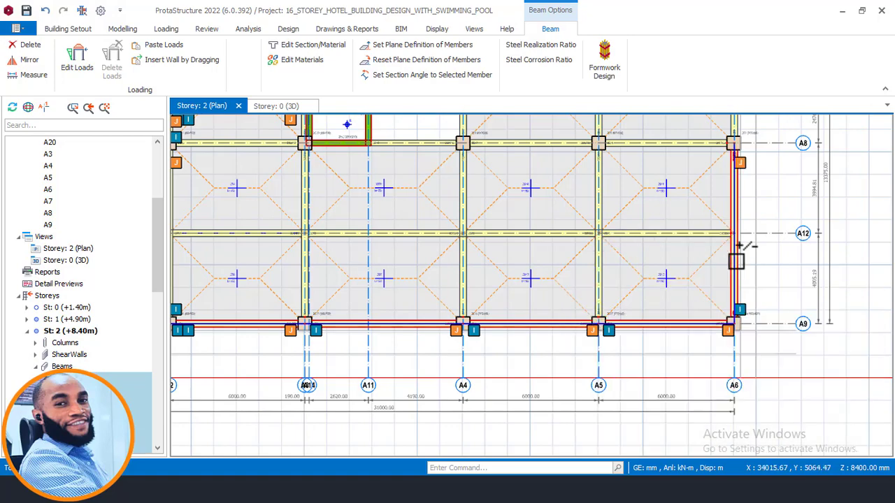
Extend the selection with the axis A6 beam between A8 and A7 and the axis A7 beams between A4 and A6.
scroll(685, 350, "down", 2)
scroll(709, 260, "up", 1)
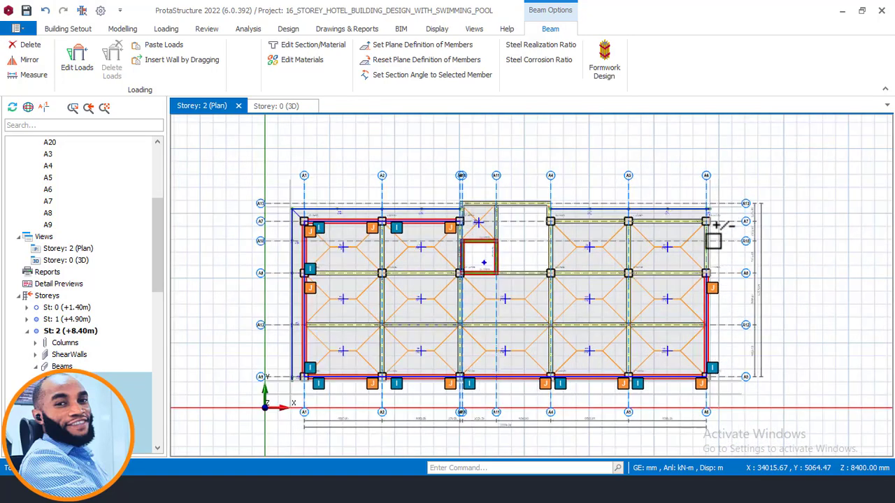
scroll(709, 241, "up", 2)
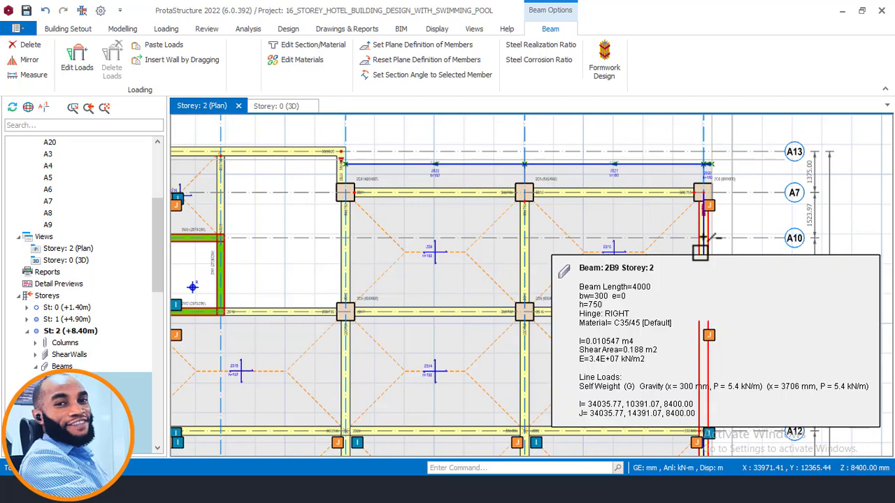
left_click(654, 196)
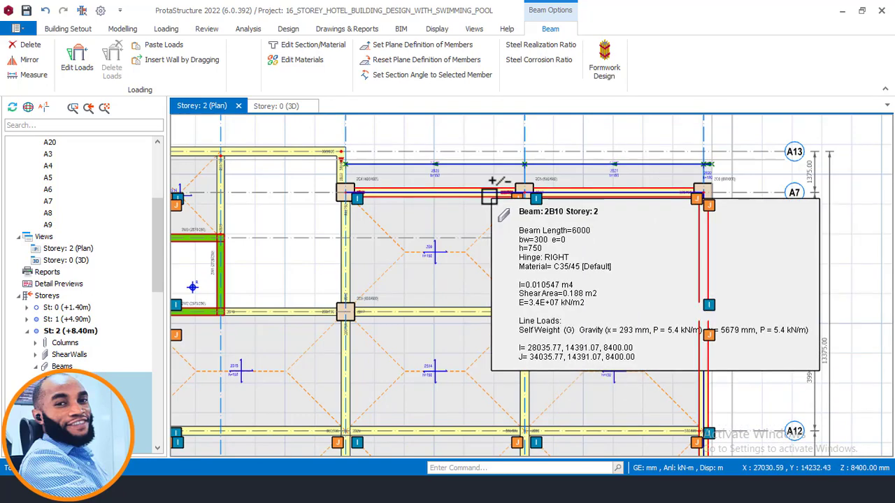
Include the rear projection's axis A13 beam between A3 and A4 and its two short side beams in the selection.
scroll(629, 265, "down", 2)
scroll(552, 235, "up", 2)
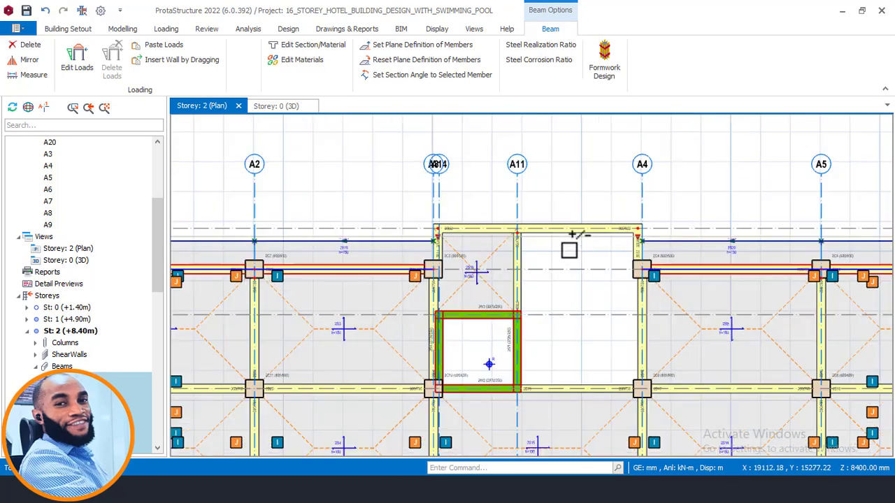
left_click(447, 244)
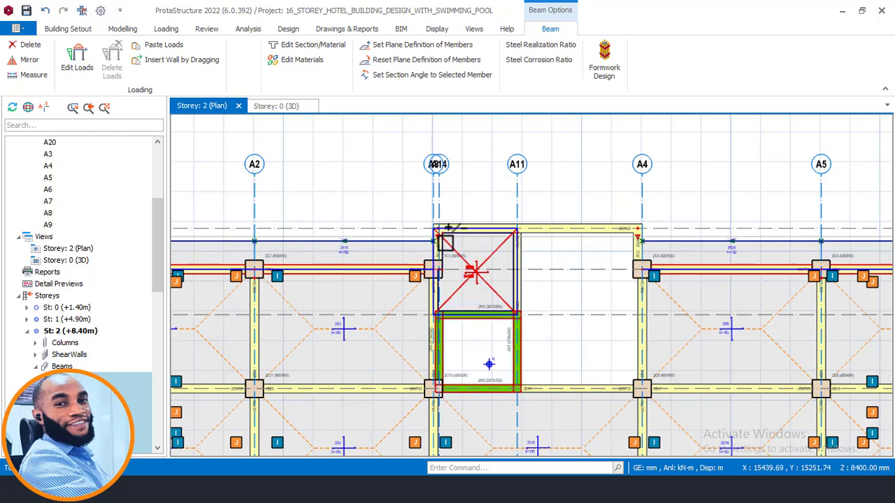
scroll(445, 242, "up", 1)
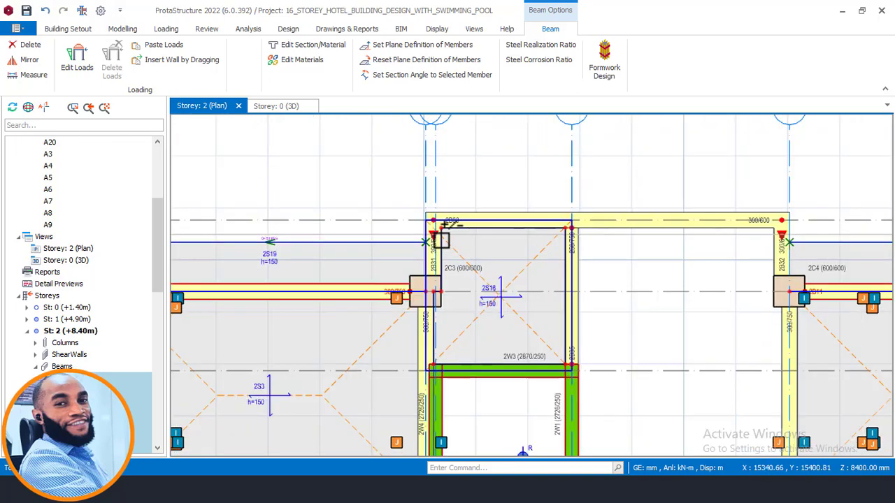
left_click(440, 242, "ctrl")
left_click(620, 226, "ctrl")
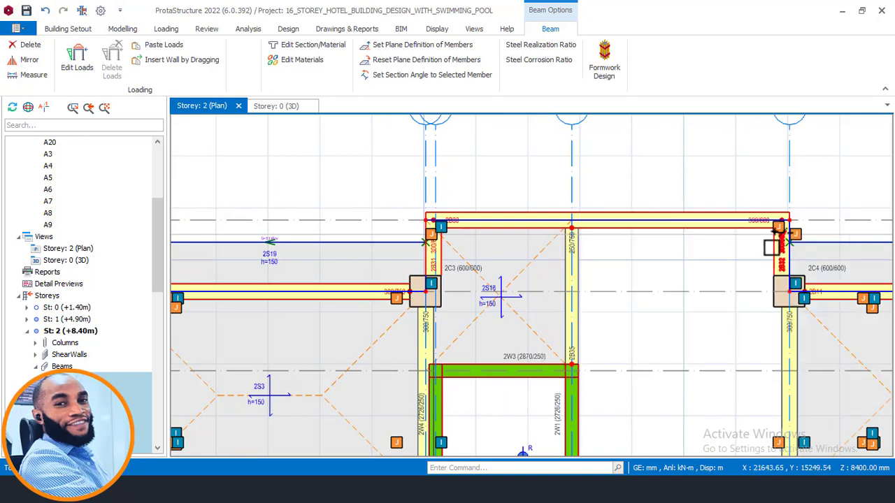
Paste the copied wall load onto the selected Storey 2 perimeter beams and clear the selection.
scroll(521, 249, "down", 2)
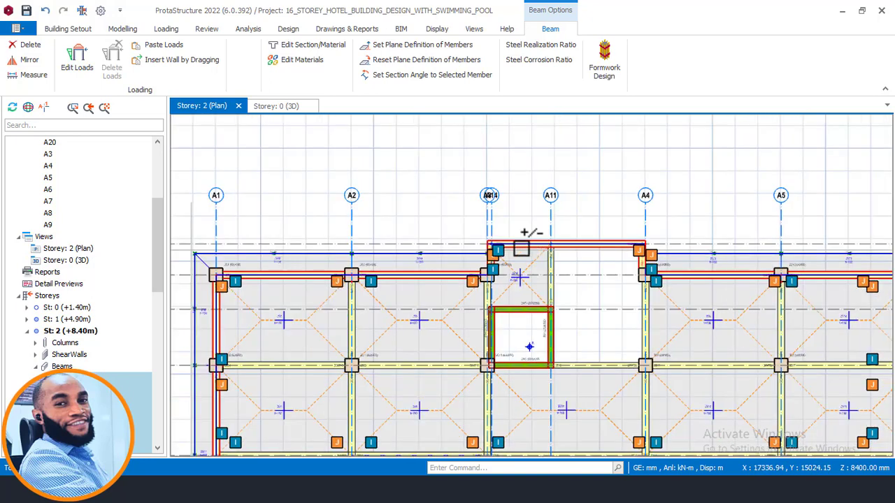
right_click(530, 158)
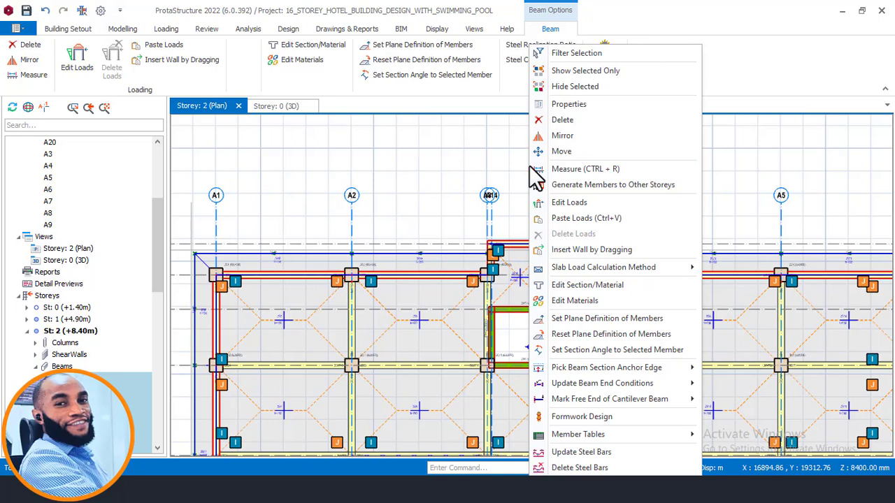
left_click(571, 215)
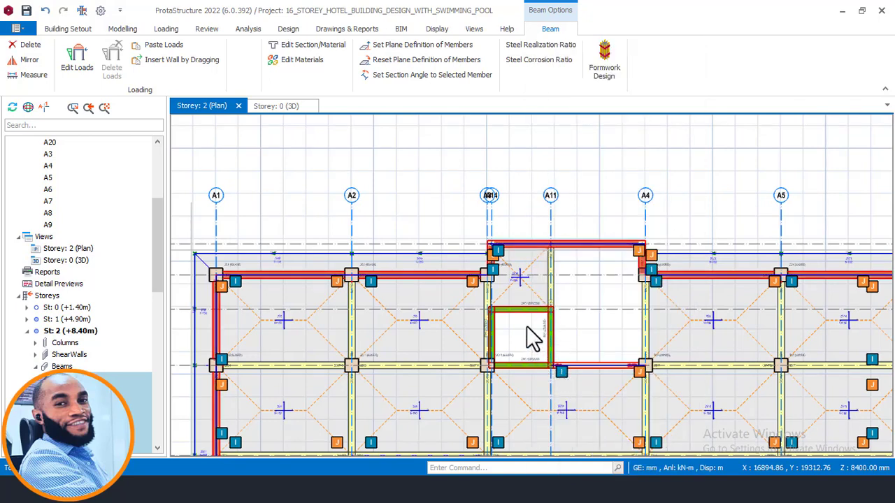
scroll(548, 241, "down", 1)
key("Escape")
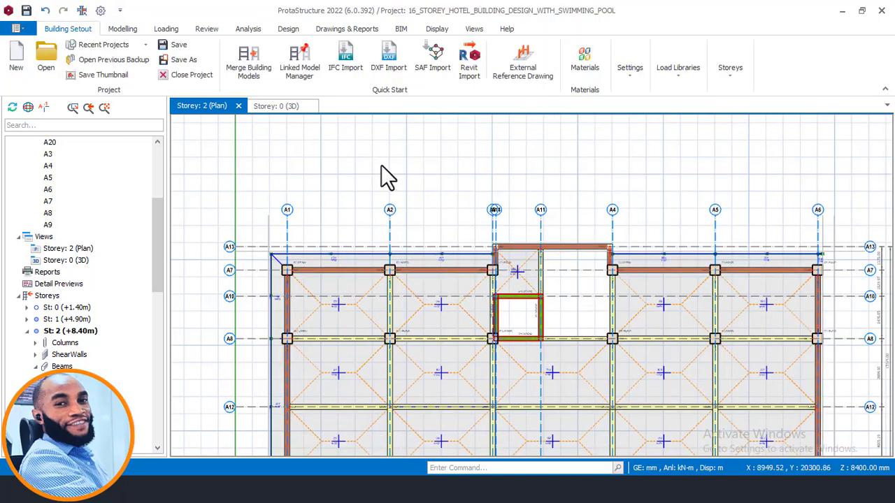
Check the beam wall loads on the Storey 1 plan, and open the Storey 3 plan.
scroll(381, 165, "down", 1)
left_click(69, 320)
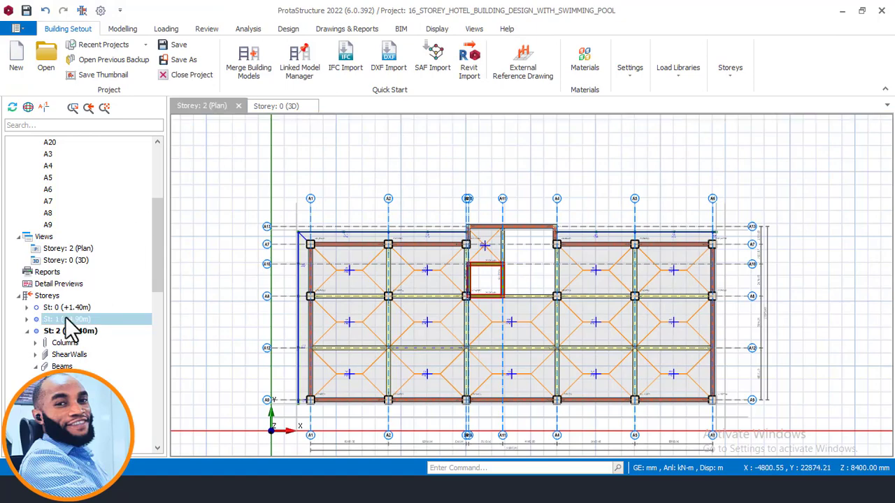
scroll(467, 230, "up", 2)
scroll(470, 225, "up", 1)
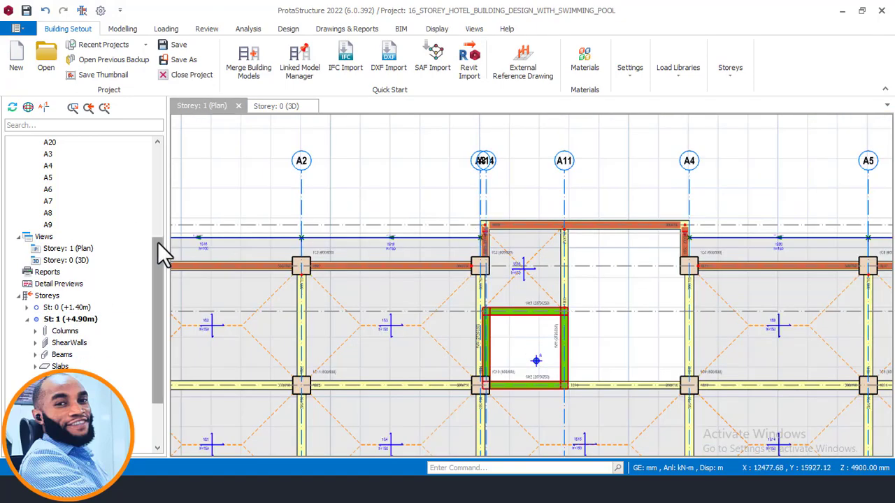
scroll(160, 250, "down", 2)
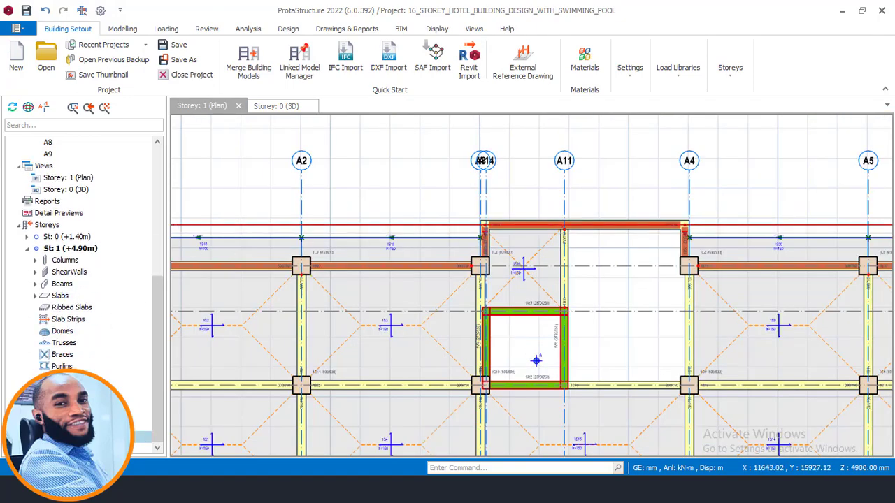
left_click(70, 437)
middle_click_drag(521, 197, 509, 176)
scroll(510, 176, "down", 2)
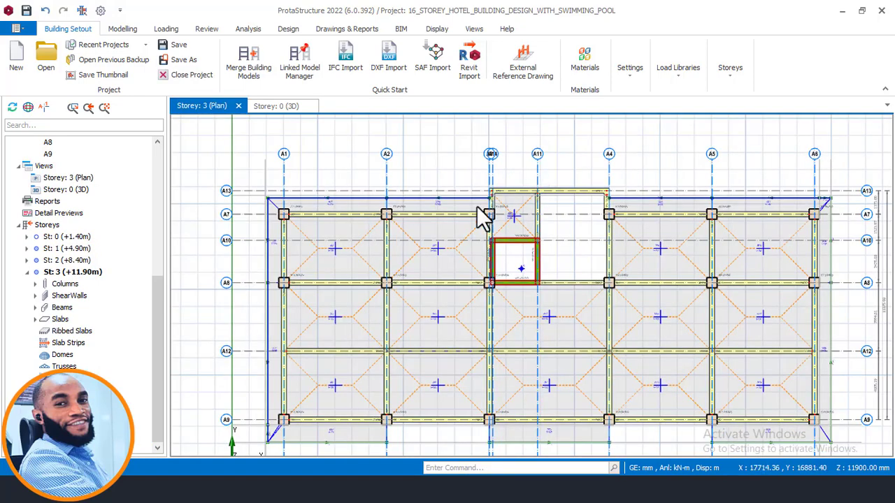
Select the Storey 3 beams on axis A7 between A1 and A2 and on axis A1 between A7 and A9.
left_click(306, 224)
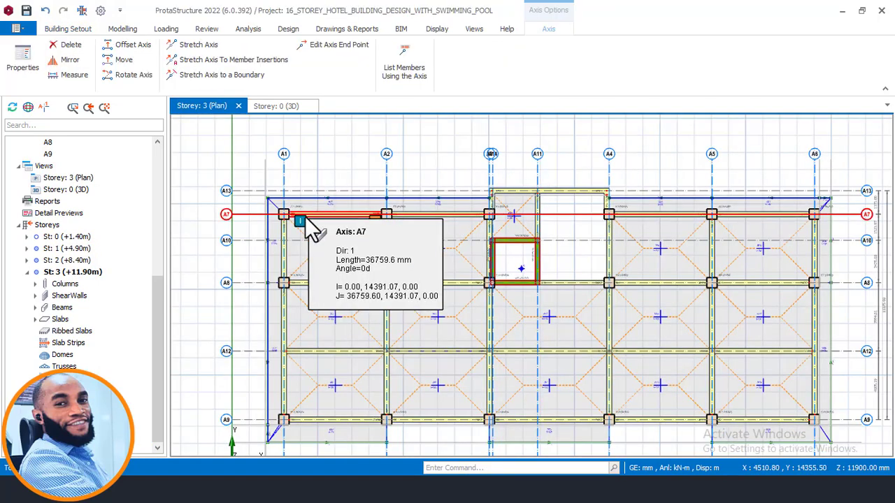
left_click(307, 224)
left_click(286, 269)
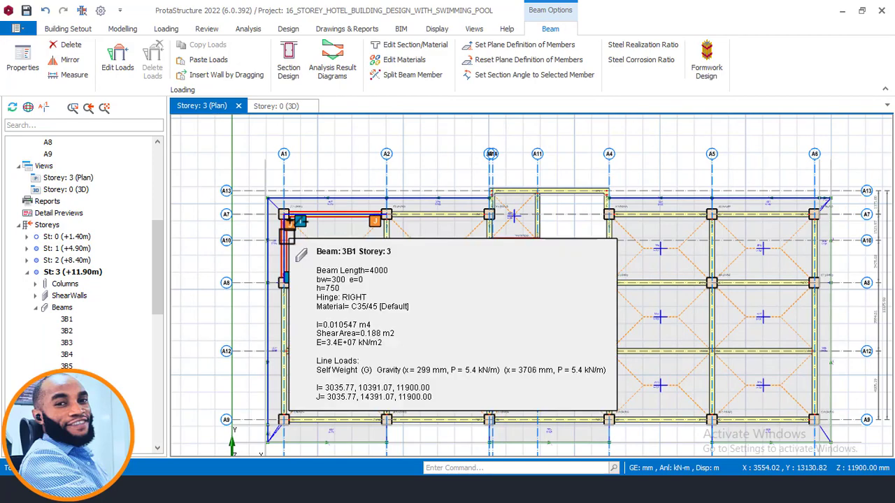
left_click(284, 314)
left_click(286, 310)
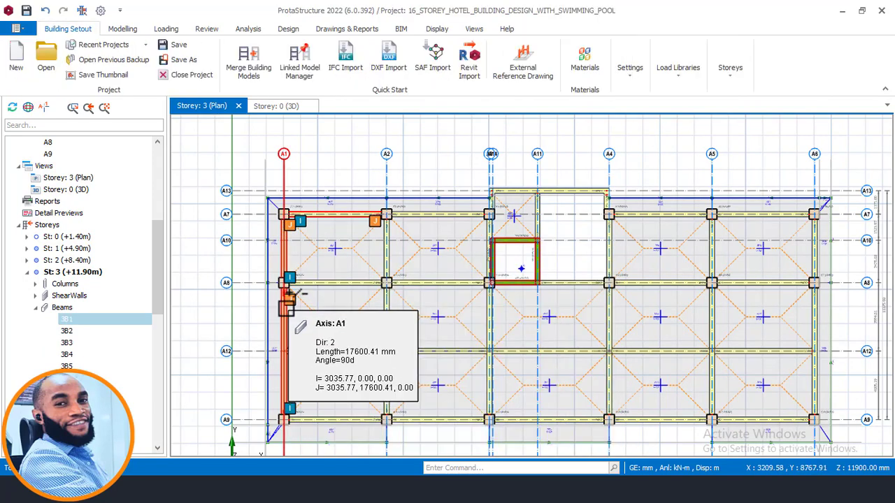
left_click(287, 194)
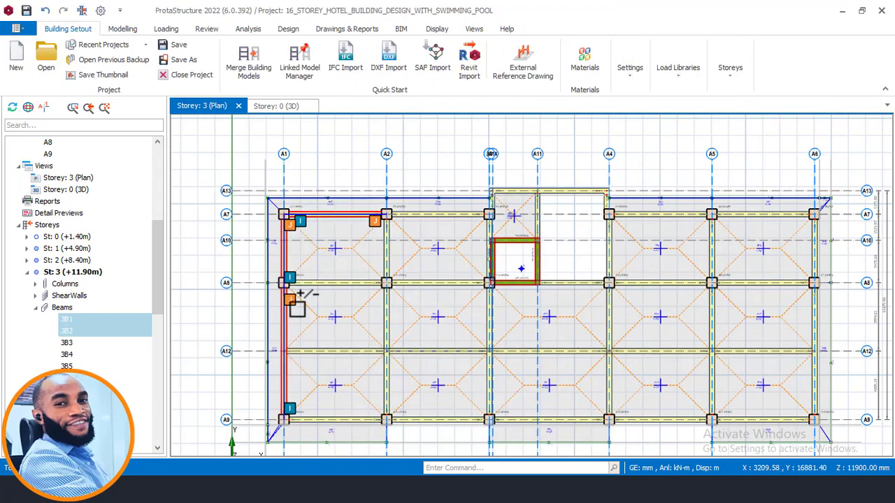
Add the Storey 3 beams along axis A9, from A1 to A6, to the selection.
left_click(318, 417)
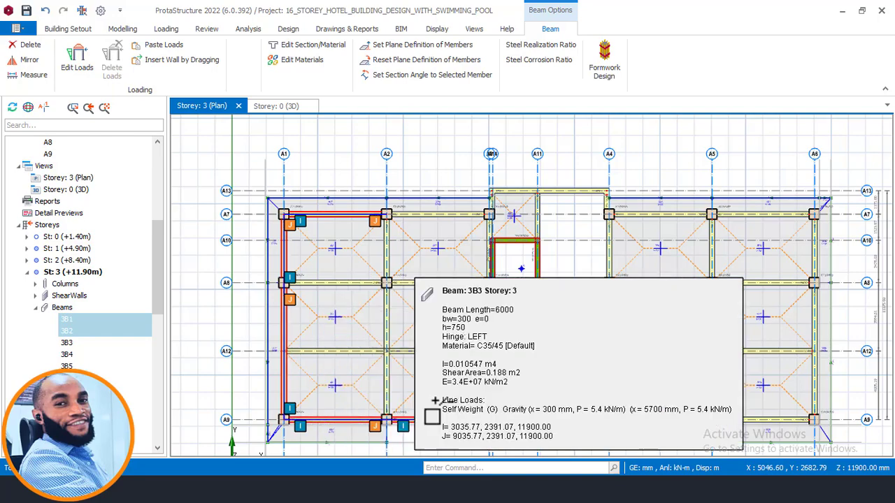
left_click(433, 421)
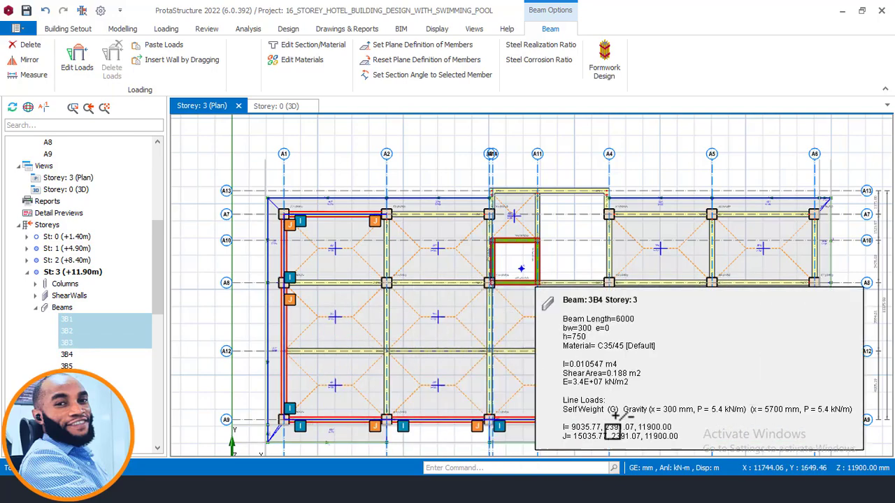
left_click(454, 422)
left_click(574, 422)
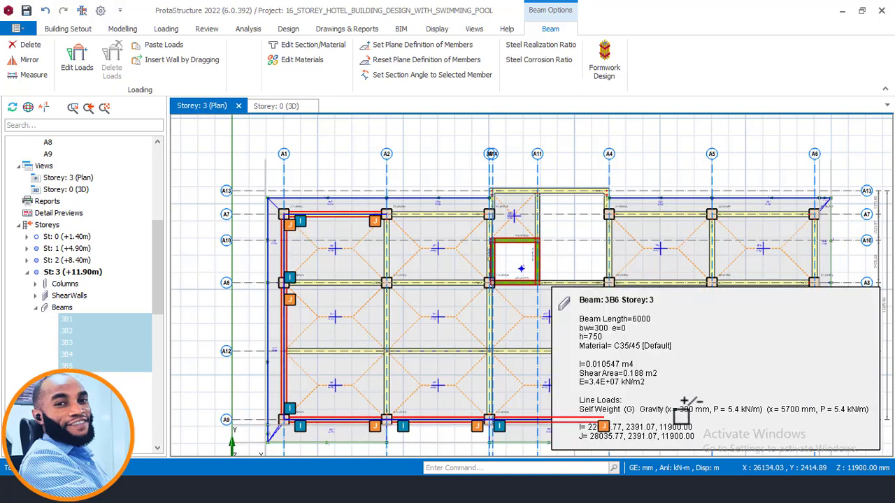
left_click(682, 418)
left_click(769, 417)
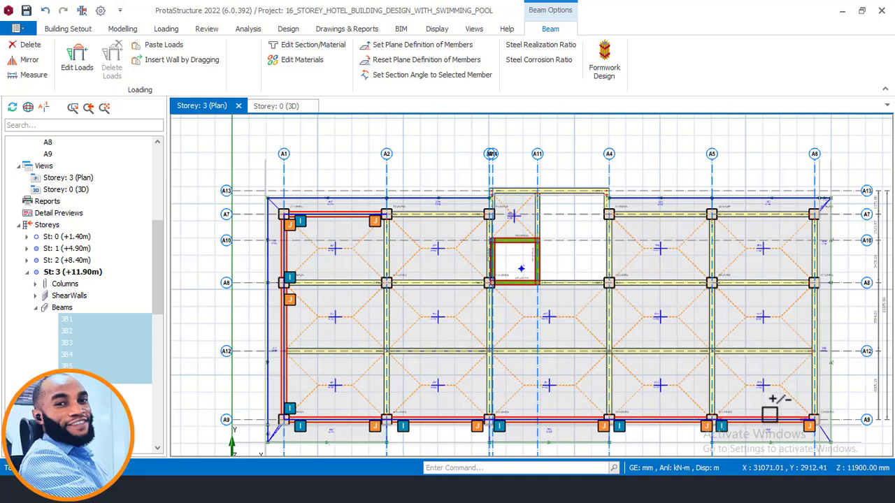
Add the Storey 3 beams on axis A6 between A9 and A7 to the selection.
left_click(815, 373, "ctrl")
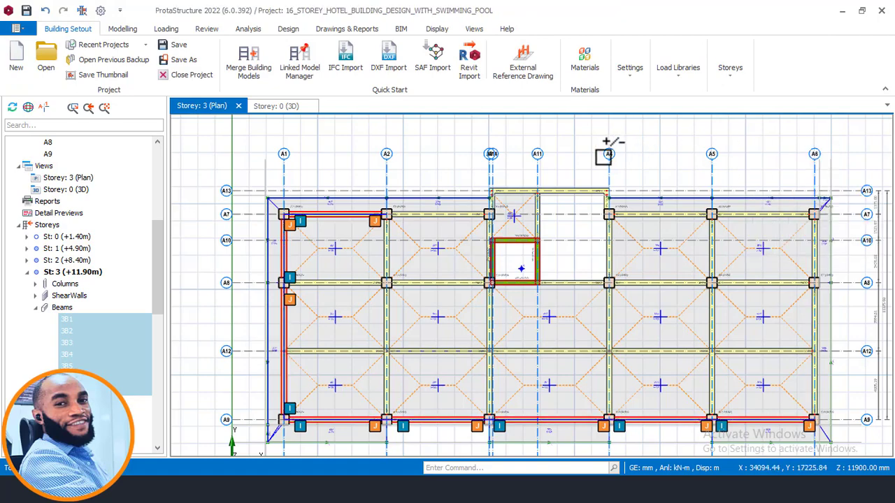
scroll(609, 143, "down", 1)
scroll(769, 329, "up", 3)
left_click(737, 307)
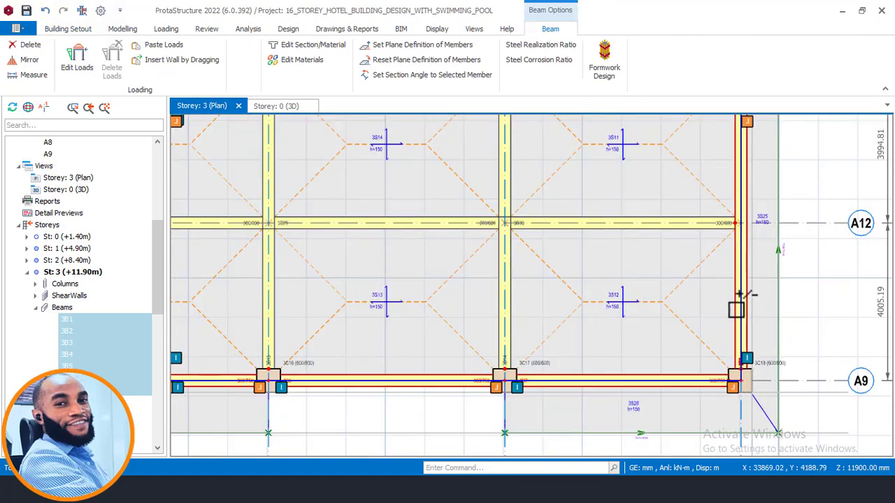
scroll(734, 358, "down", 3)
scroll(752, 197, "up", 2)
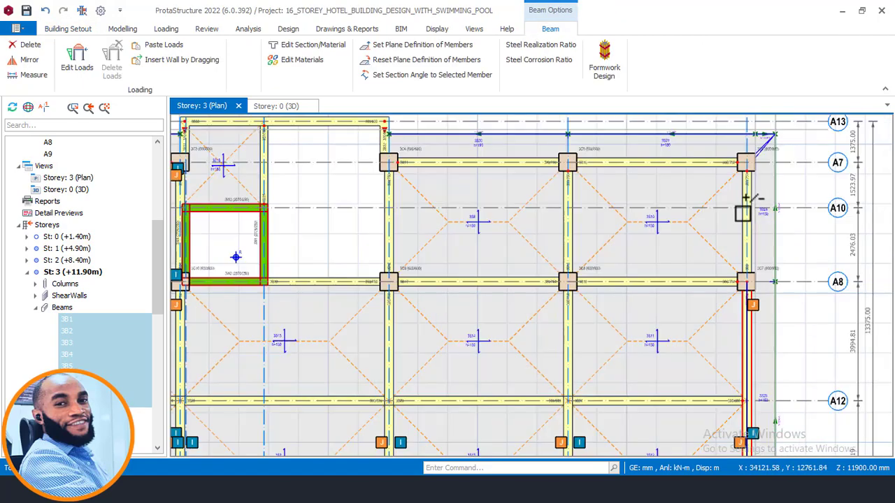
left_click(707, 165, "ctrl")
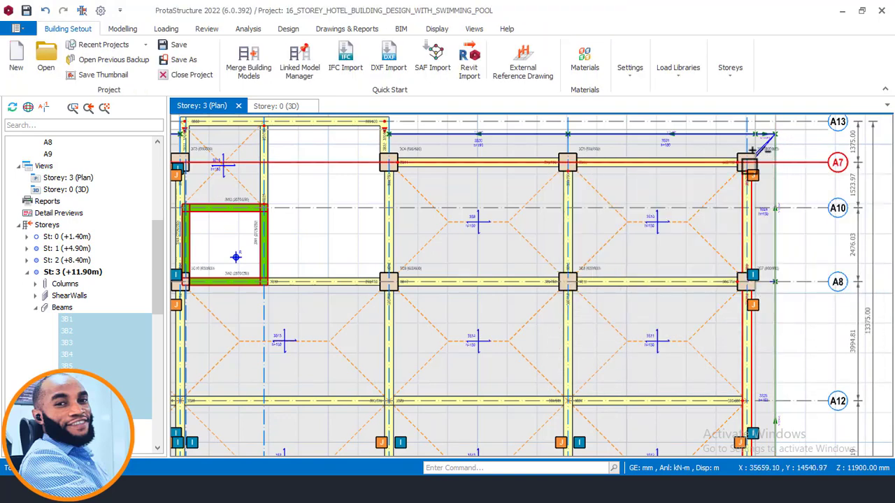
Include the remaining axis A7 beams and the rear projection's A13 beam with its two short side beams in the Storey 3 selection.
left_click(727, 163)
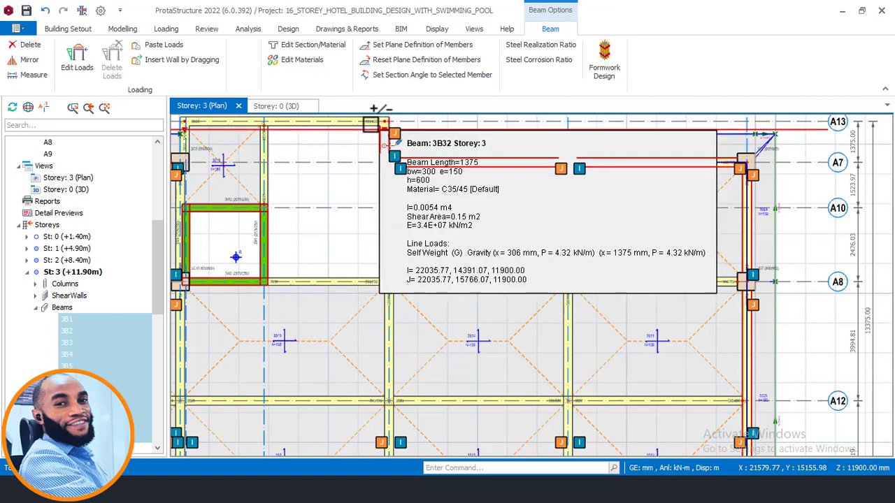
scroll(839, 325, "down", 3)
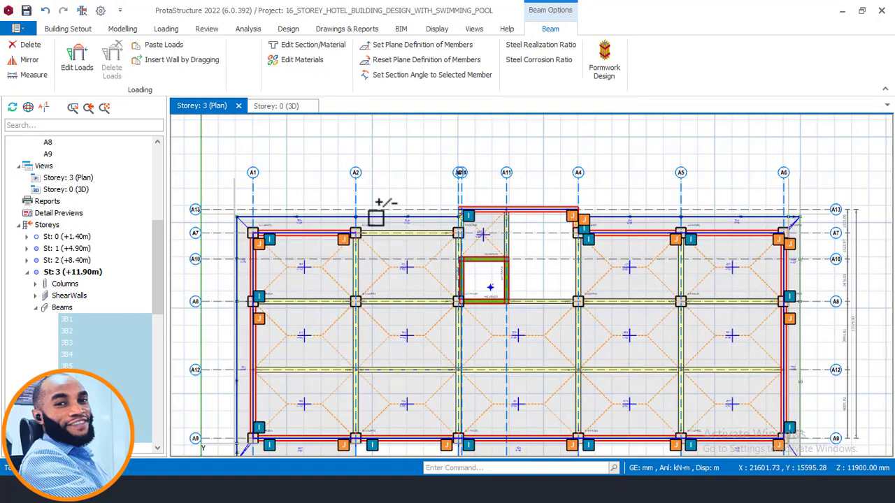
scroll(458, 209, "up", 5)
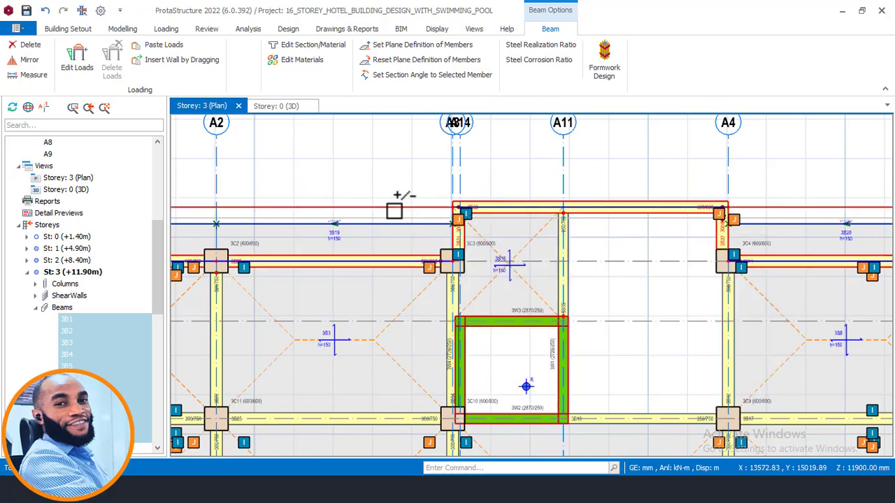
scroll(415, 189, "down", 1)
Paste the copied wall load onto the selected Storey 3 perimeter beams and clear the selection.
right_click(393, 162)
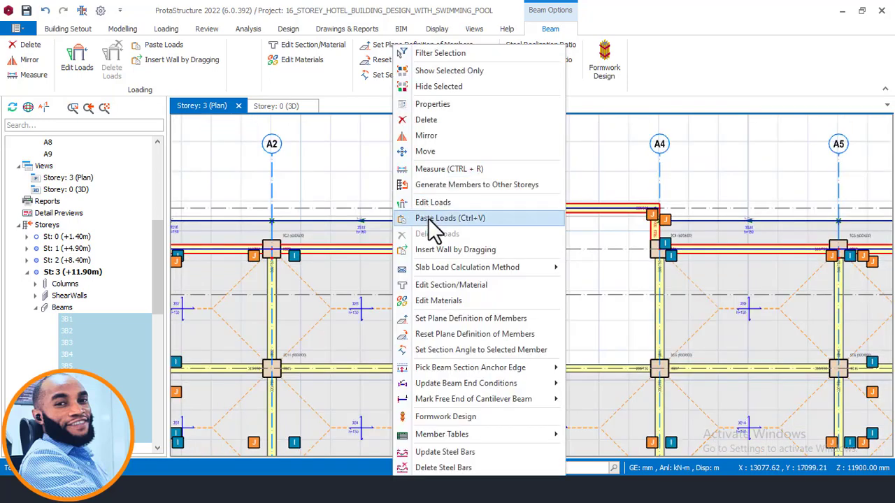
left_click(429, 218)
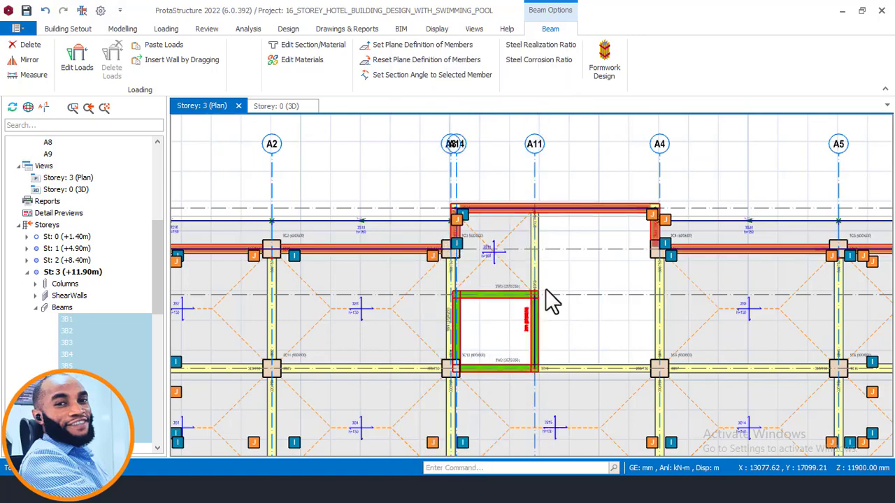
scroll(483, 241, "down", 2)
key("Escape")
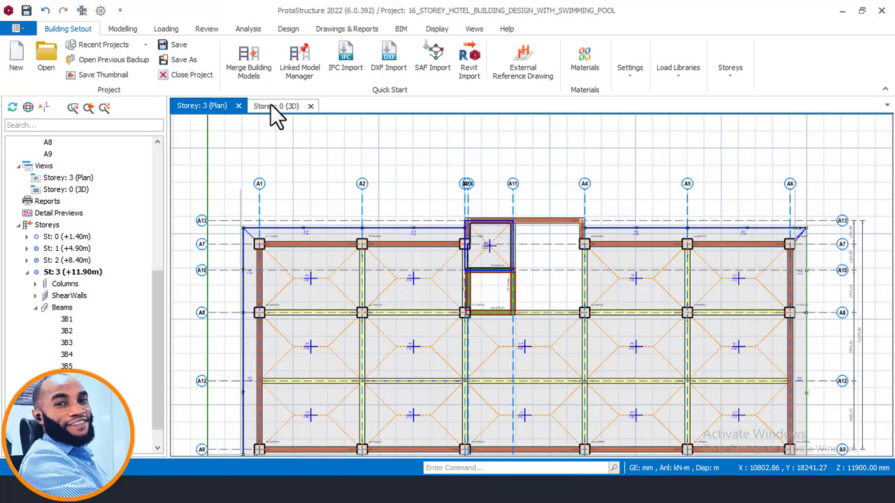
Inspect the perimeter wall loads in the 3D view, focusing on the front corner above the Storey 3 balcony.
left_click(274, 106)
middle_click_drag(381, 252, 549, 240)
scroll(549, 240, "up", 2)
middle_click_drag(579, 208, 380, 283)
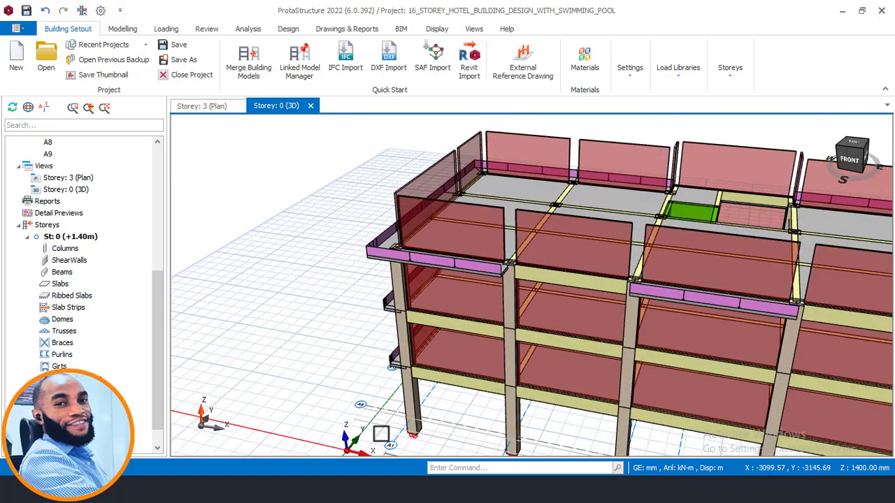
scroll(441, 250, "up", 2)
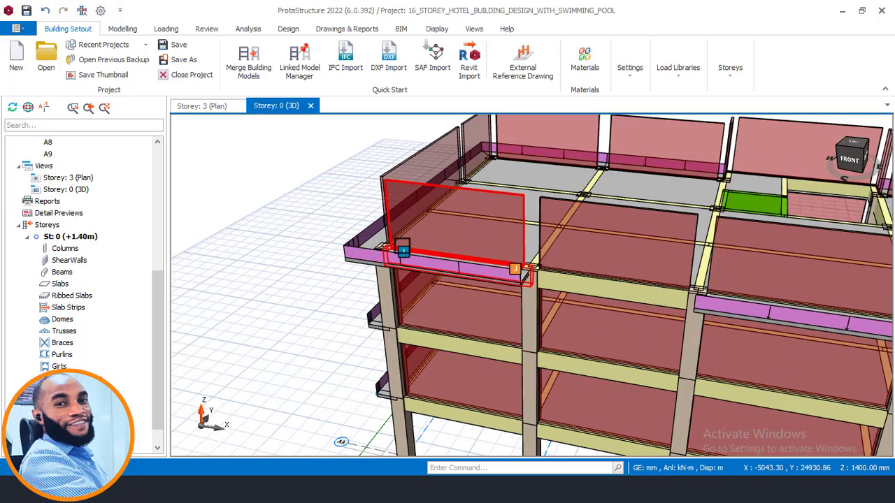
Switch to the AutoCAD drawing and examine the balcony wall and its opening between axes 1 and 2 on the 3rd-9th floor plan.
key("alt+Tab")
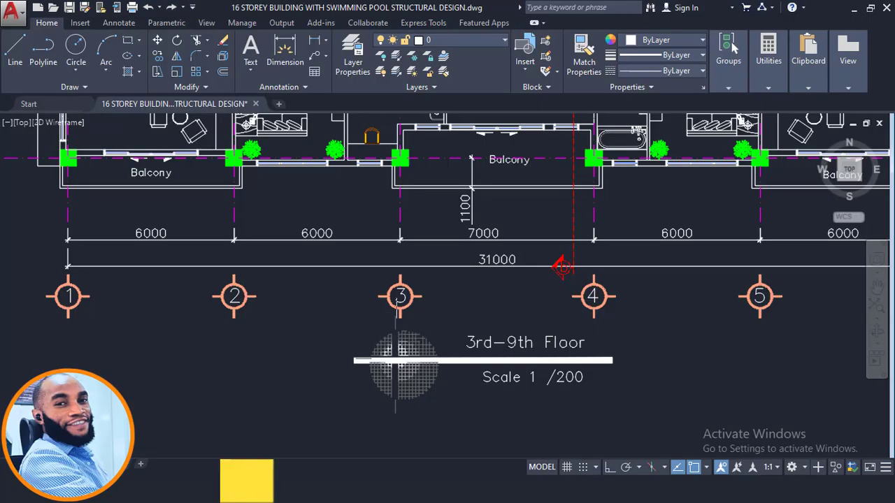
scroll(562, 266, "down", 4)
scroll(353, 279, "up", 6)
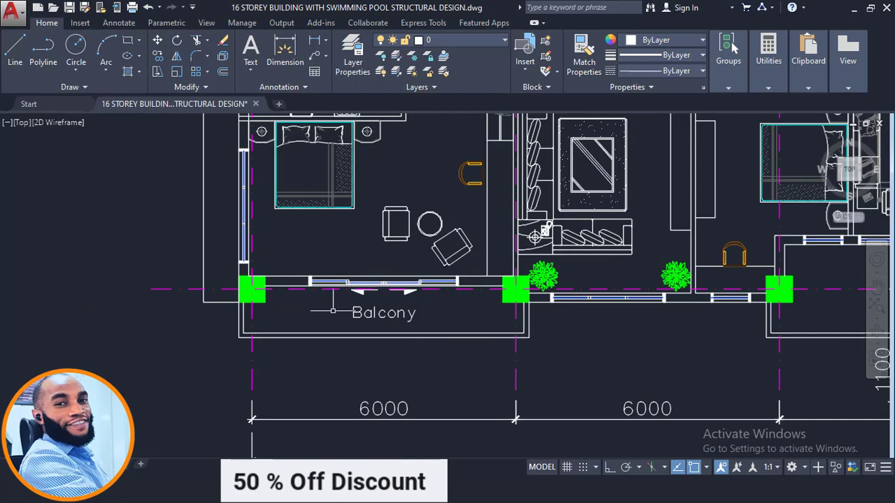
scroll(323, 302, "up", 2)
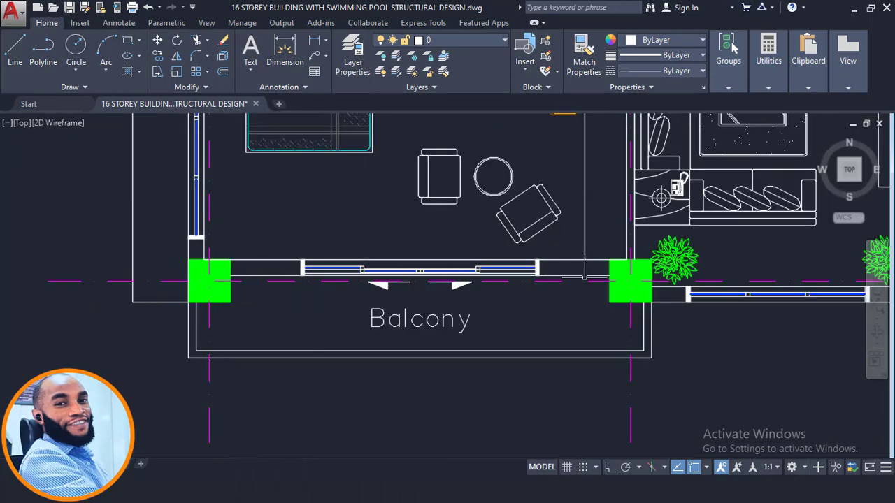
left_click(273, 247)
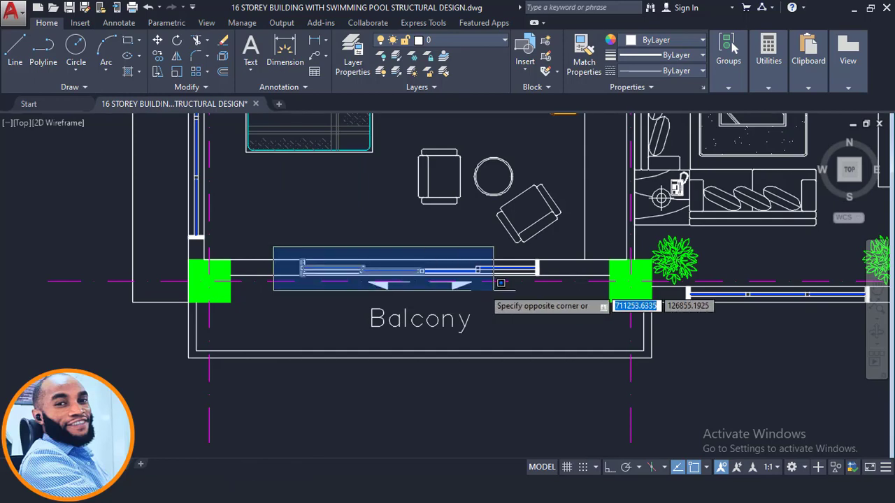
key("Escape")
scroll(254, 270, "up", 2)
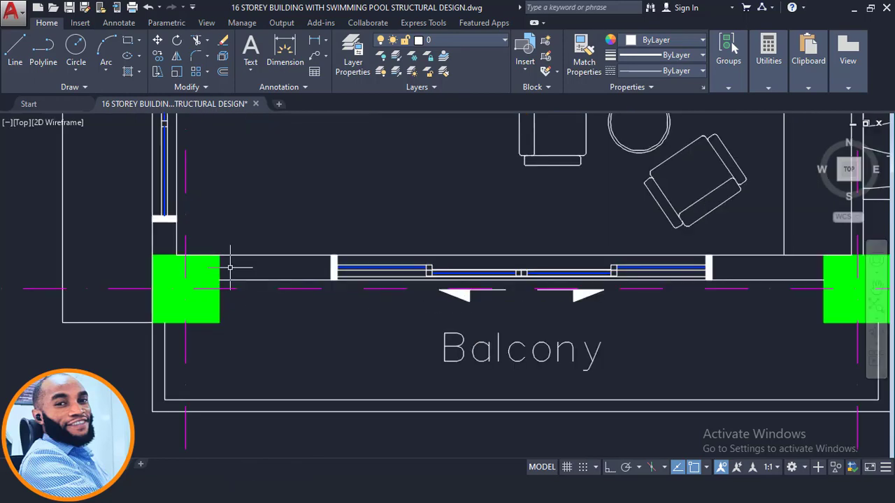
scroll(347, 273, "down", 3)
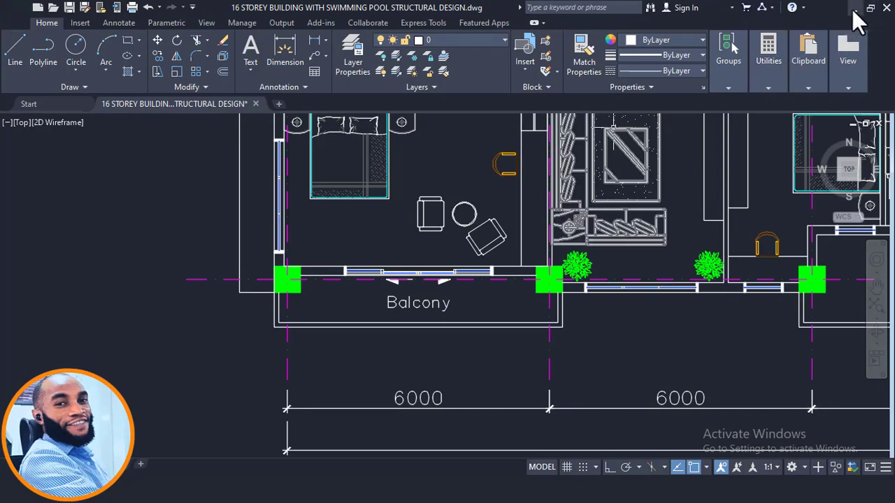
Return to the ProtaStructure 3D model and examine the Storey 3 front corner beam's wall load and the adjoining corner column's properties.
left_click(852, 8)
middle_click_drag(476, 242, 381, 258)
middle_click_drag(513, 231, 480, 263)
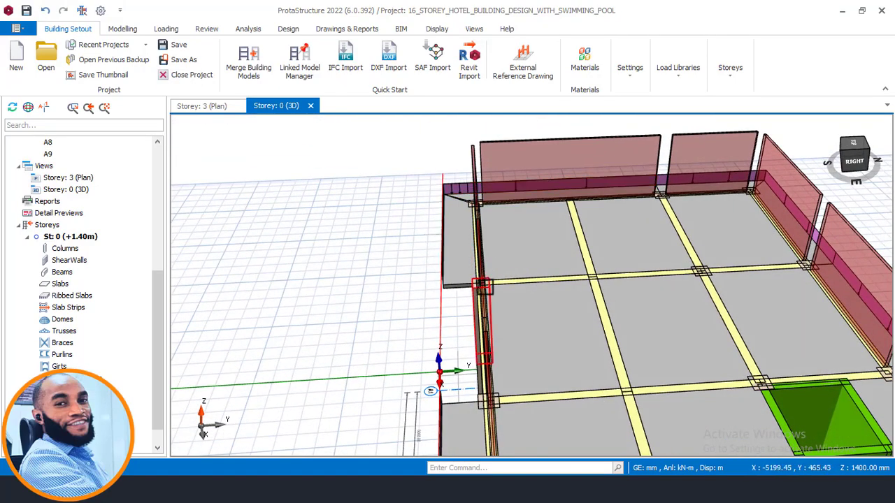
mouse_move(482, 240)
middle_mouse_down()
mouse_move(496, 256)
mouse_move(511, 253)
mouse_move(489, 254)
middle_mouse_up()
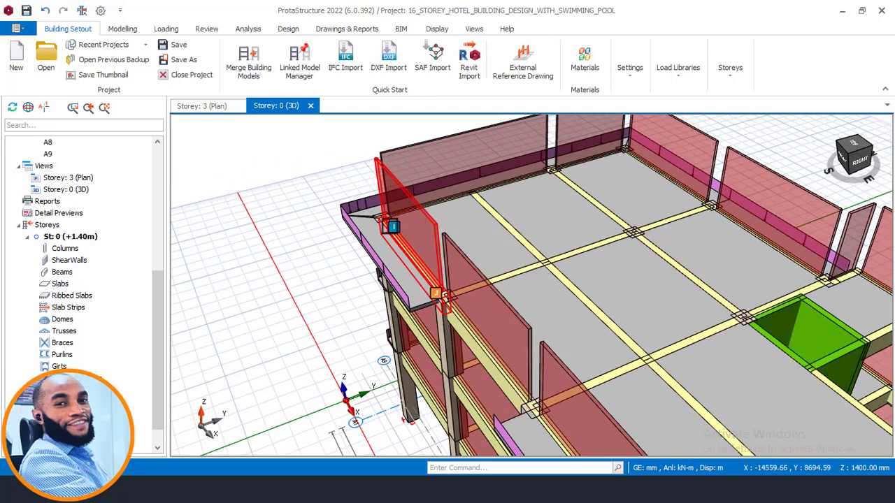
mouse_move(390, 229)
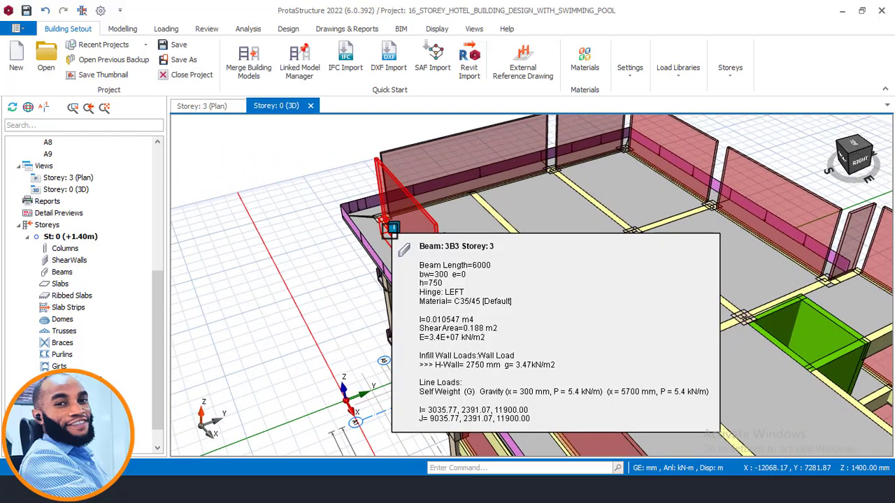
middle_click_drag(392, 249, 395, 337)
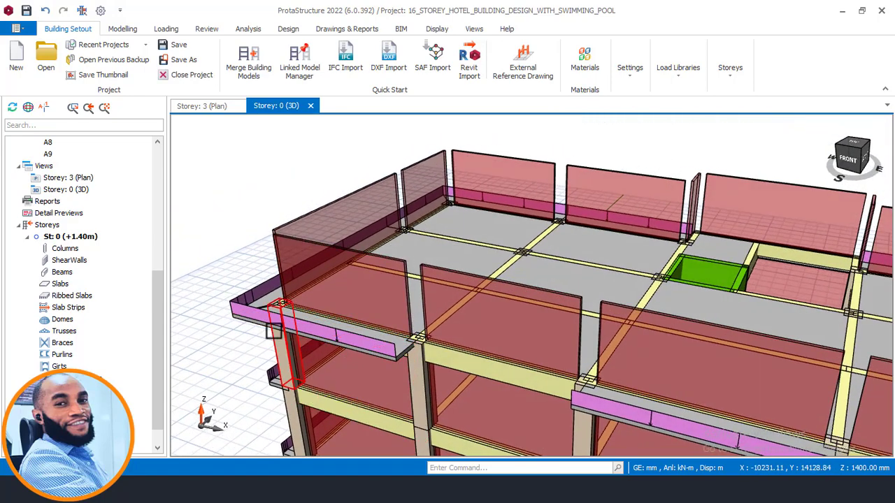
mouse_move(273, 330)
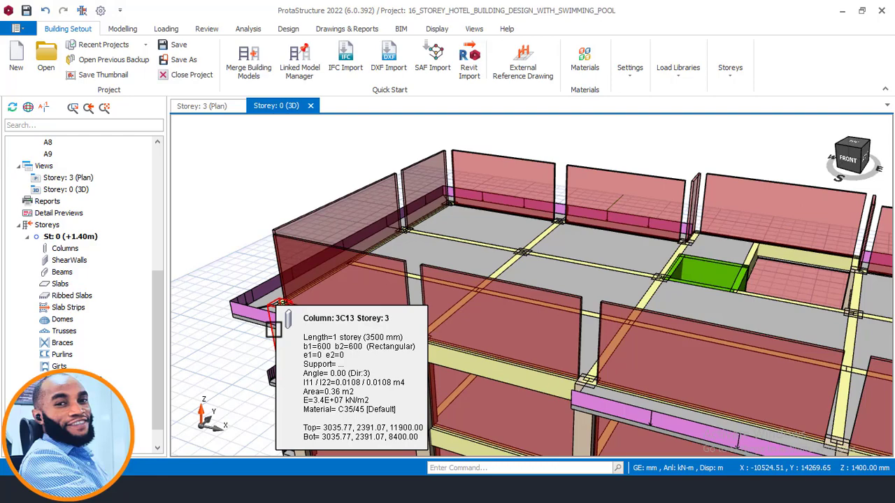
Review the wall loads on all storeys of the building from the front, side and rear in 3D.
middle_click_drag(273, 330, 394, 315)
scroll(394, 315, "down", 5)
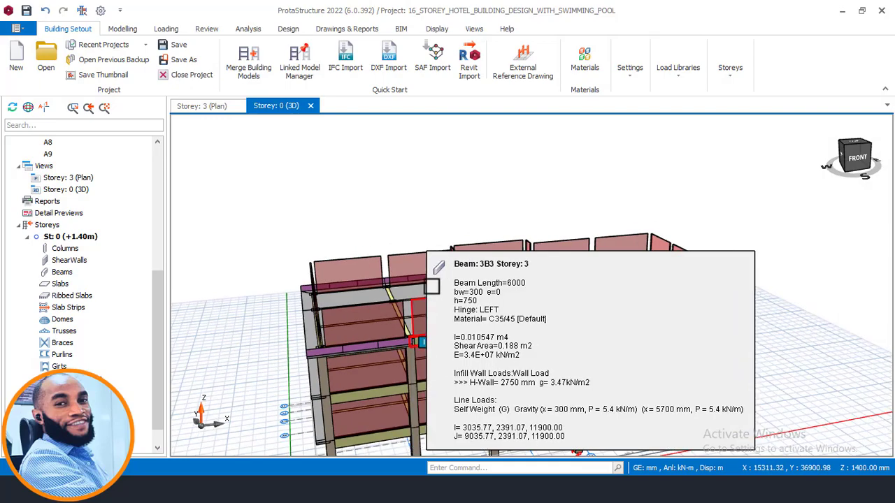
middle_click_drag(447, 233, 343, 294)
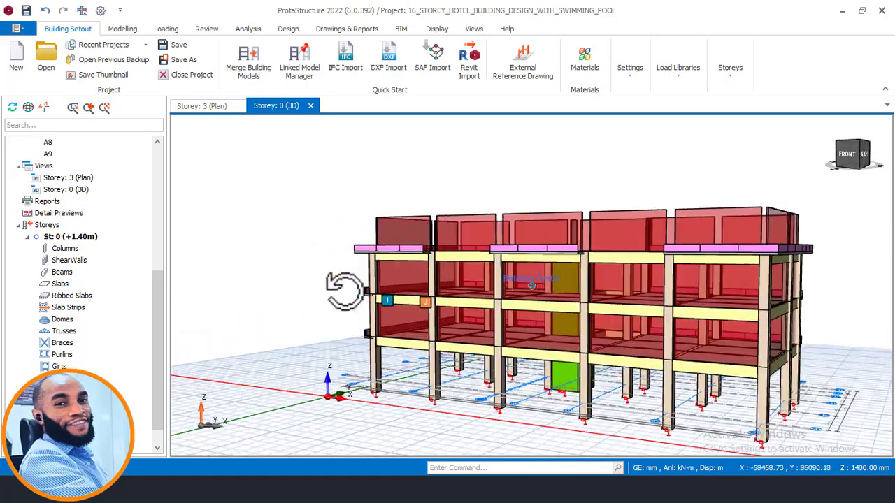
mouse_move(618, 291)
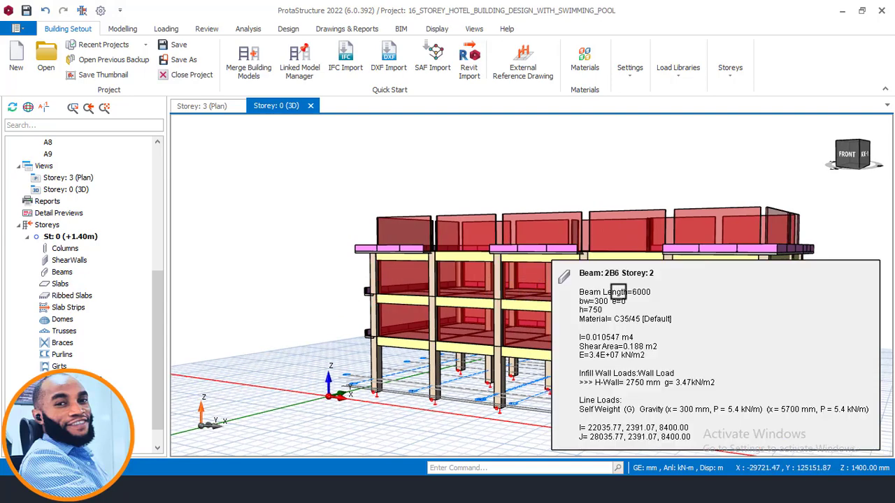
middle_click_drag(725, 186, 620, 194)
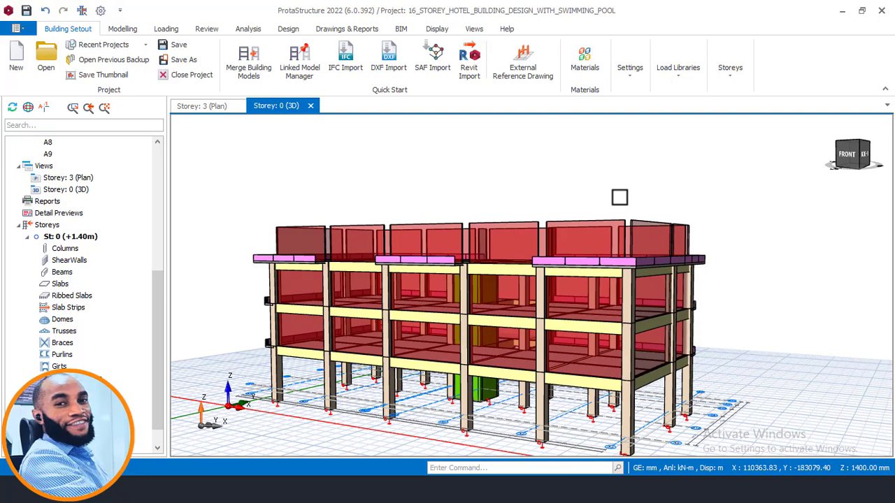
middle_click_drag(620, 197, 591, 207, "shift")
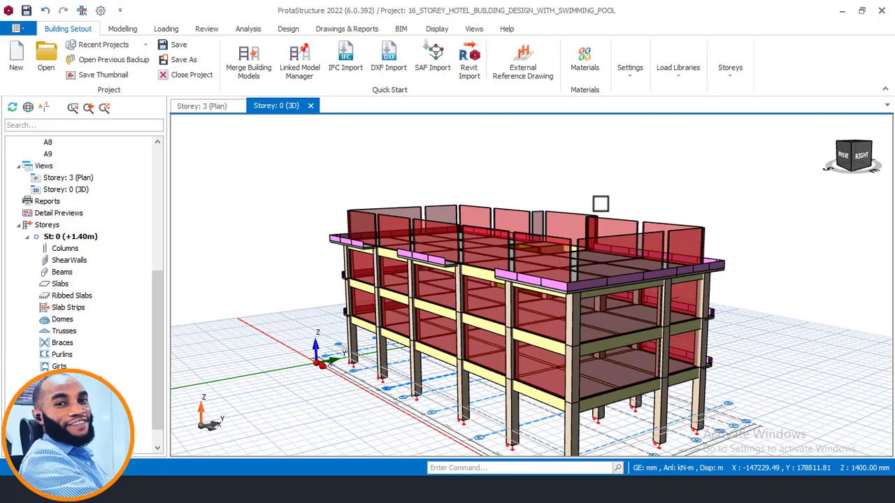
middle_click_drag(609, 192, 455, 198, "shift")
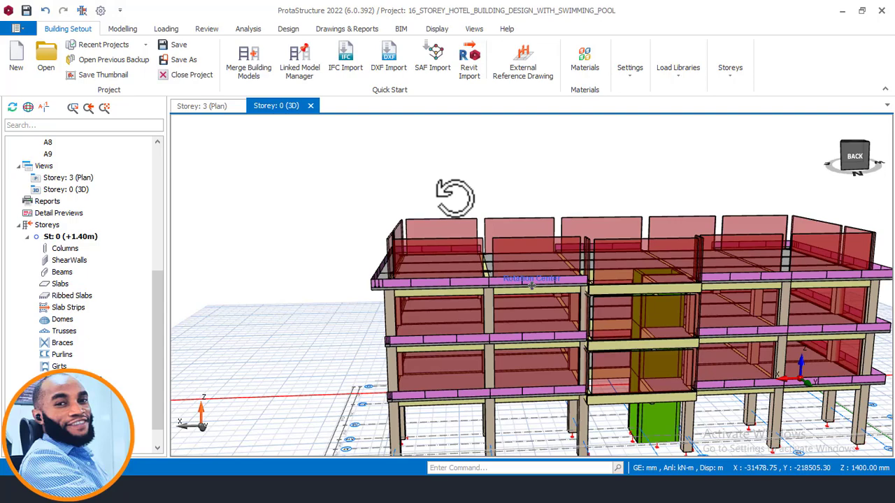
middle_click_drag(455, 198, 448, 198, "shift")
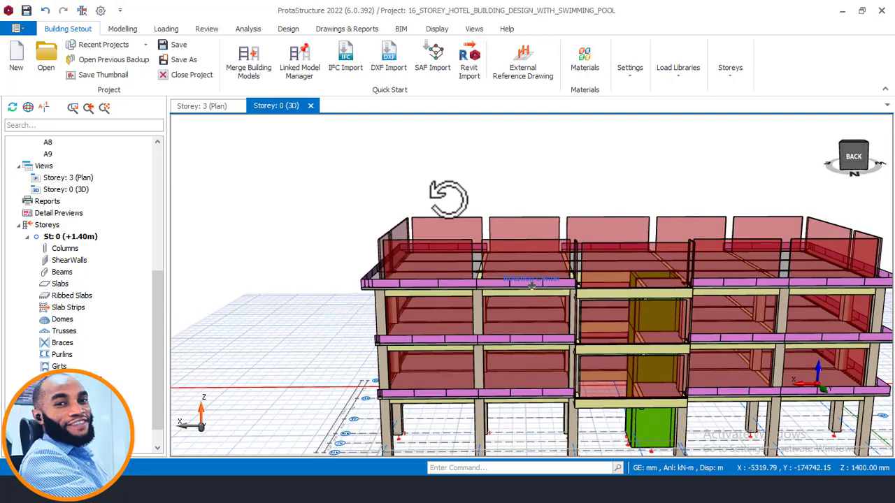
middle_click_drag(448, 200, 450, 193, "shift")
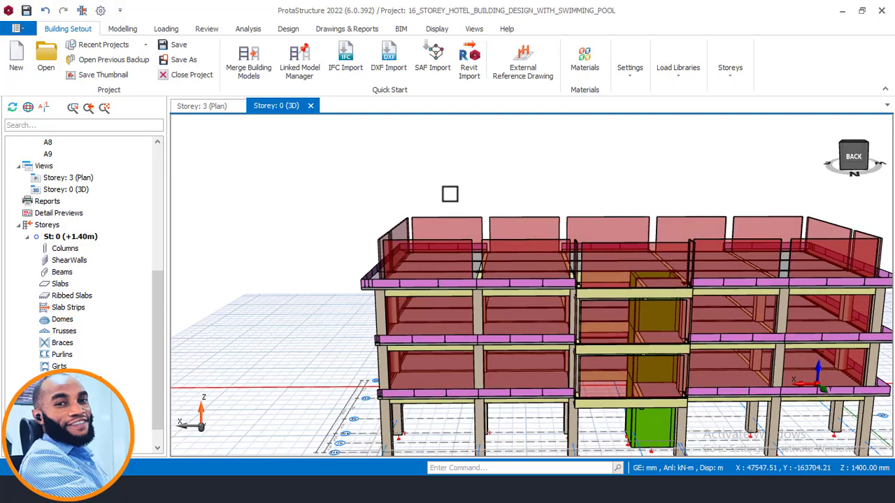
Examine the framed storeys and their perimeter wall loads in 3D around the back-left corner and the left side of the building.
middle_click_drag(536, 193, 497, 186)
middle_click_drag(621, 198, 571, 198, "shift")
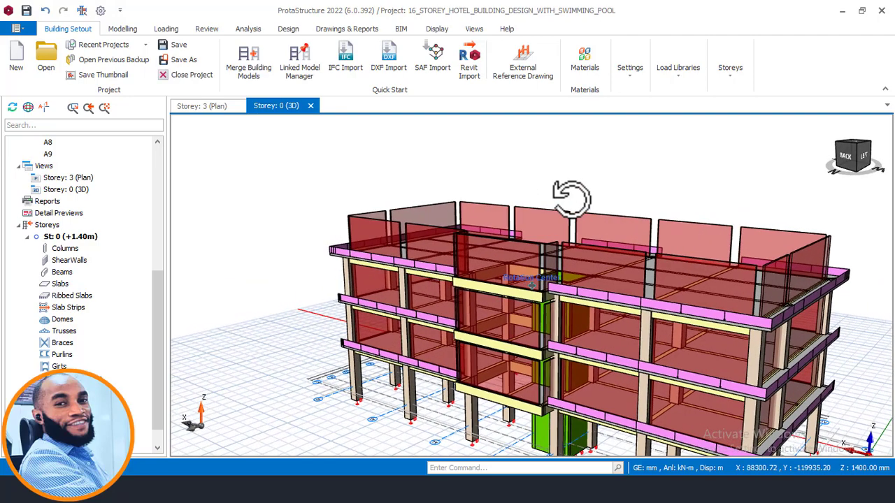
middle_click_drag(571, 197, 571, 198, "shift")
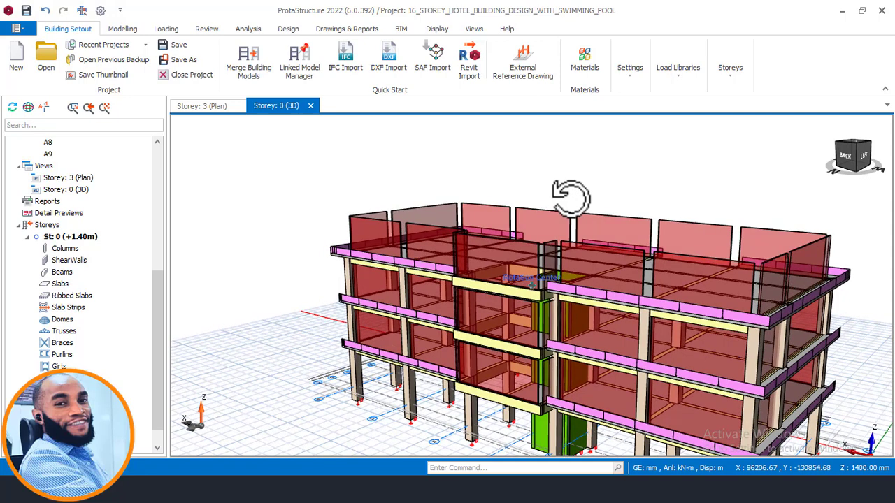
middle_click_drag(625, 182, 567, 160)
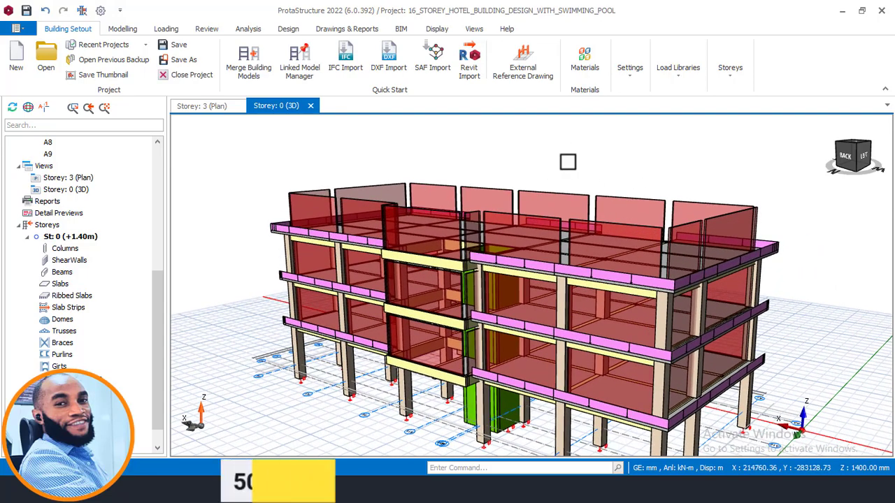
middle_click_drag(651, 190, 633, 184, "shift")
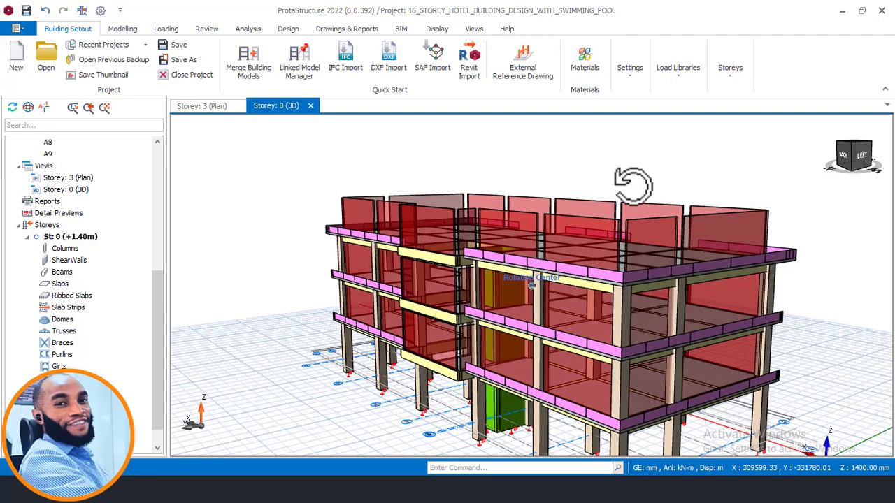
middle_click_drag(633, 183, 642, 188, "shift")
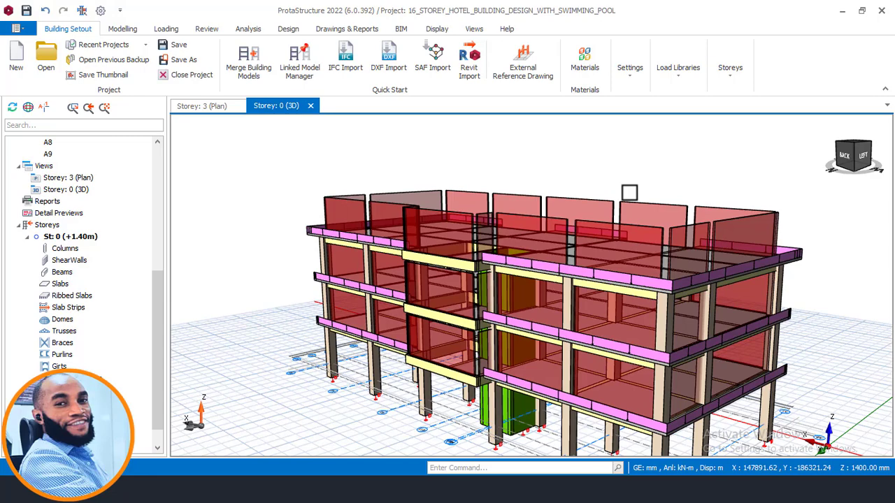
middle_click_drag(629, 190, 646, 197)
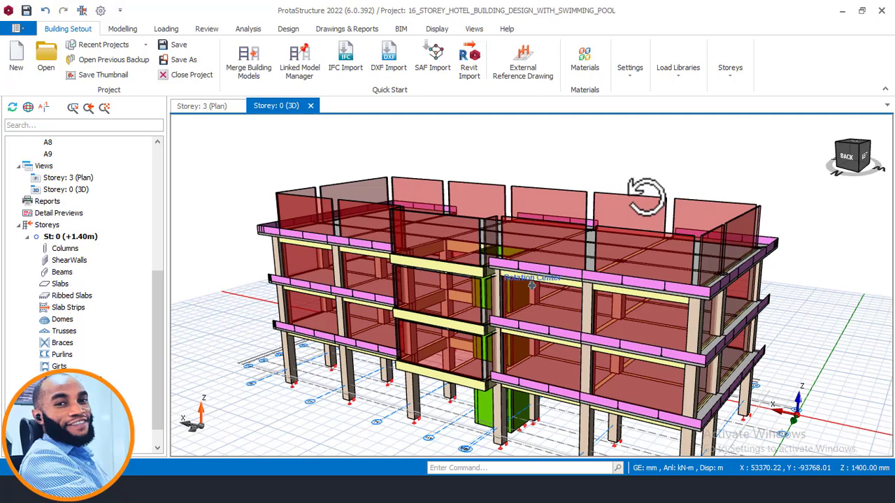
middle_click_drag(646, 197, 647, 197)
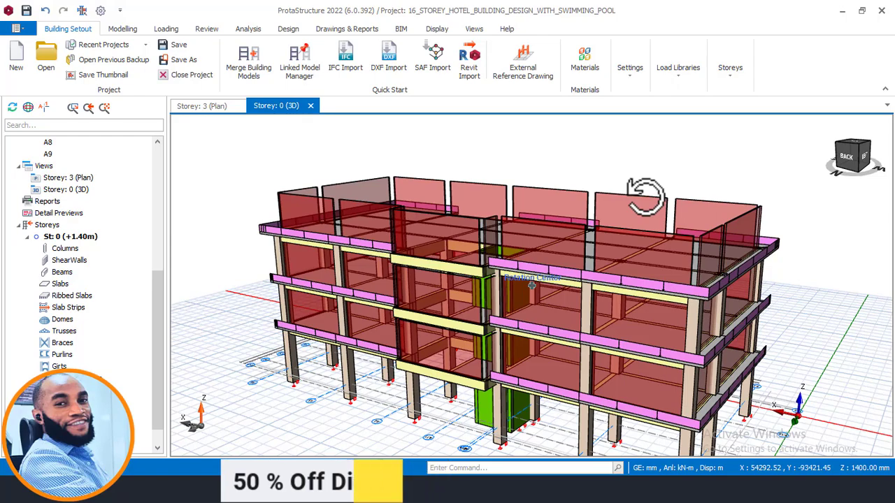
middle_click_drag(645, 196, 625, 186)
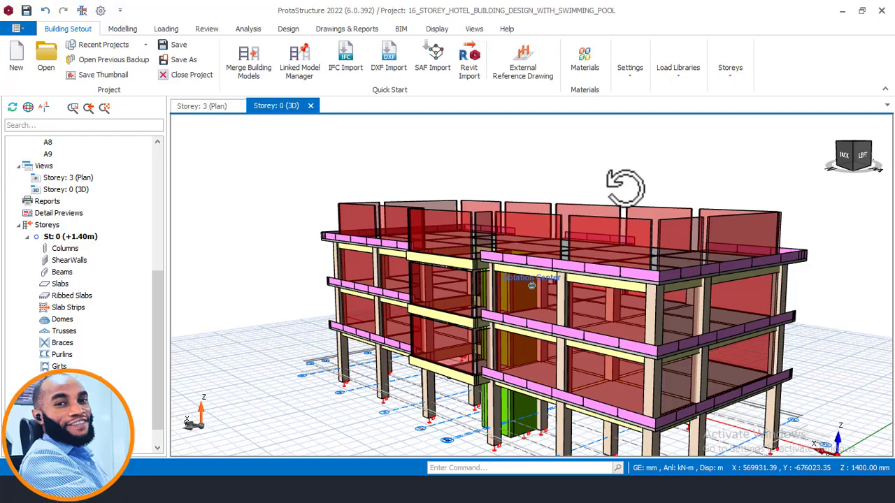
middle_click_drag(625, 185, 631, 185)
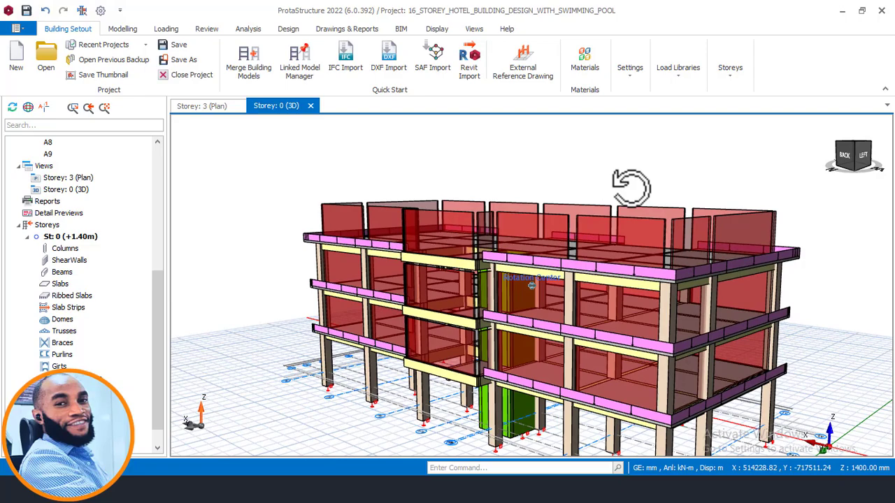
middle_click_drag(636, 200, 588, 192)
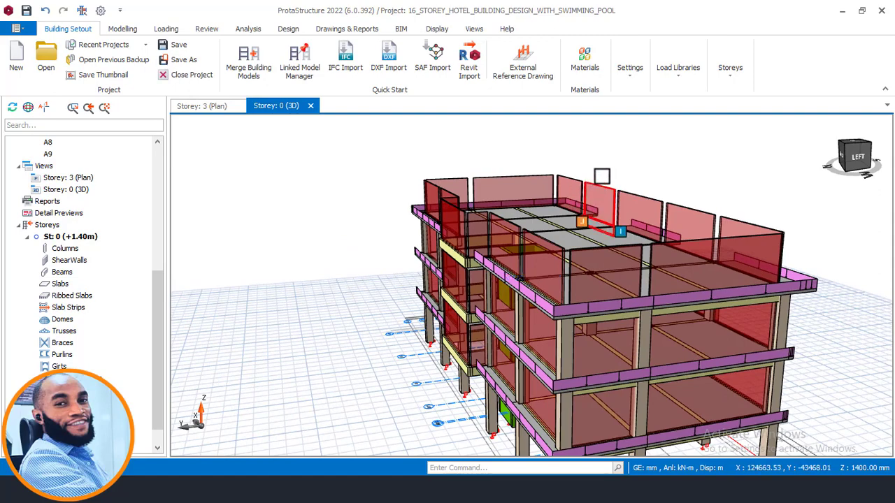
scroll(630, 175, "down", 3)
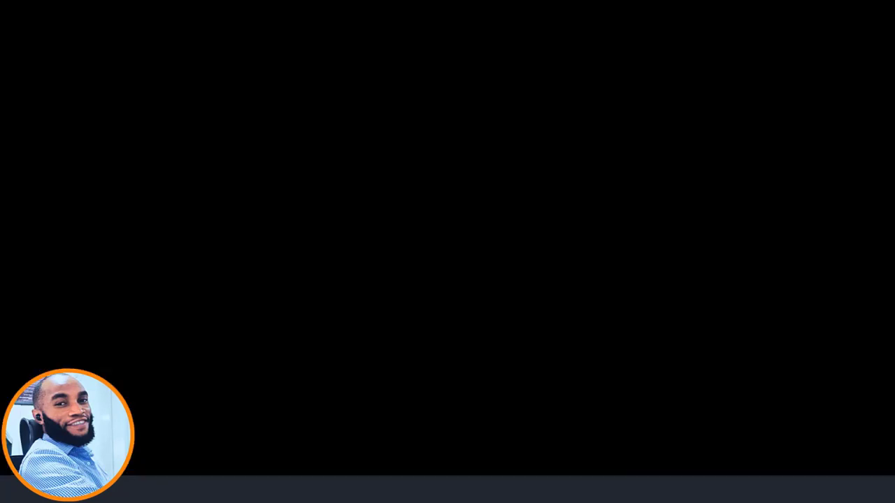